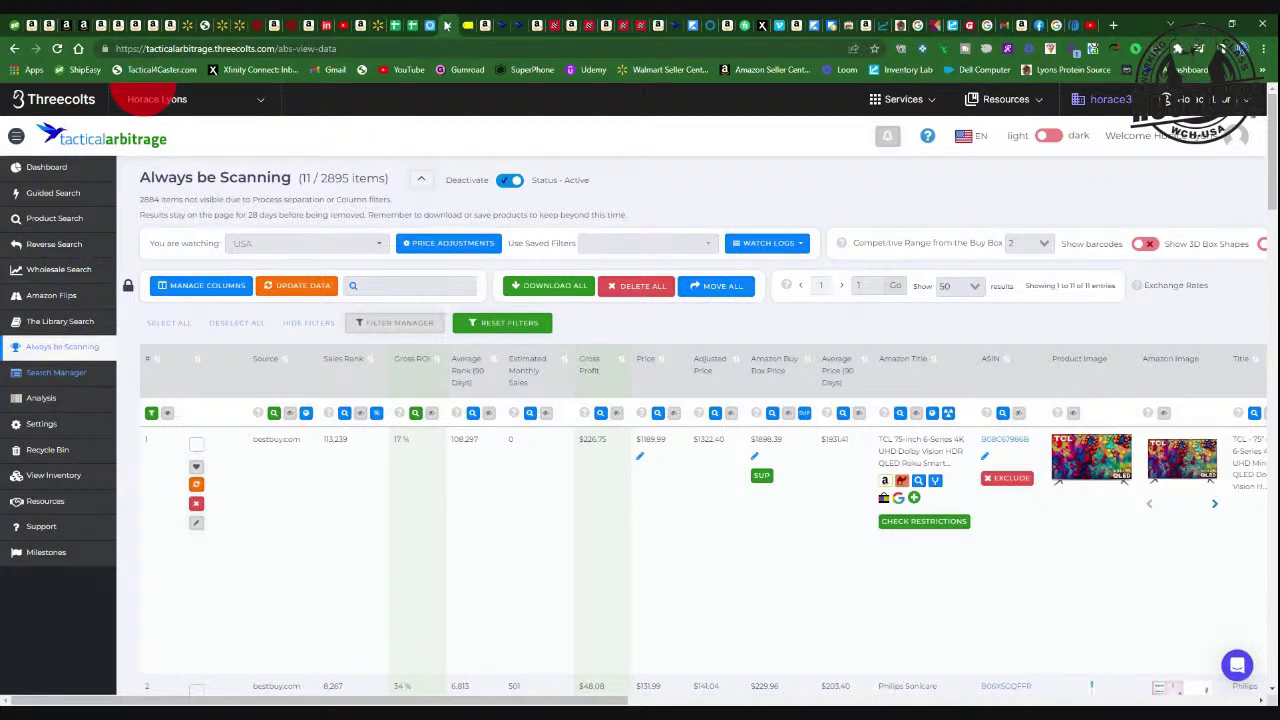
Reload the results page and open the dashboard to review the search and scanning summaries.
key("F5")
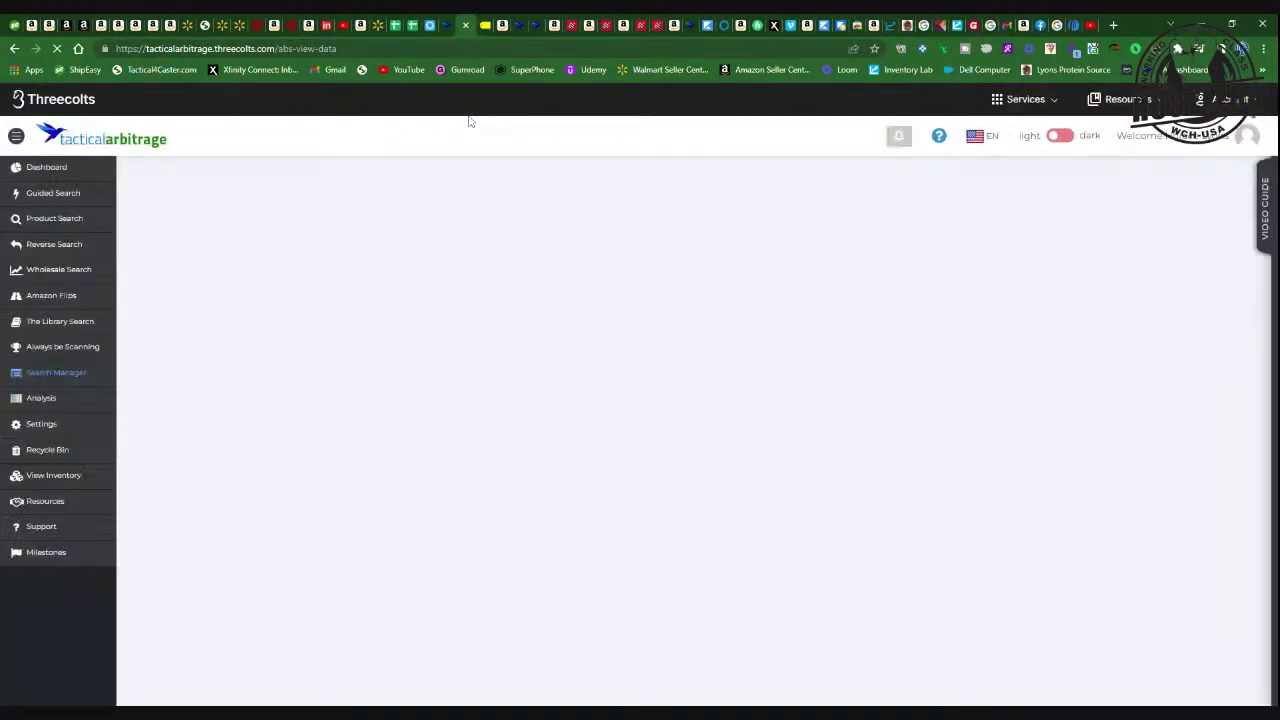
left_click(51, 168)
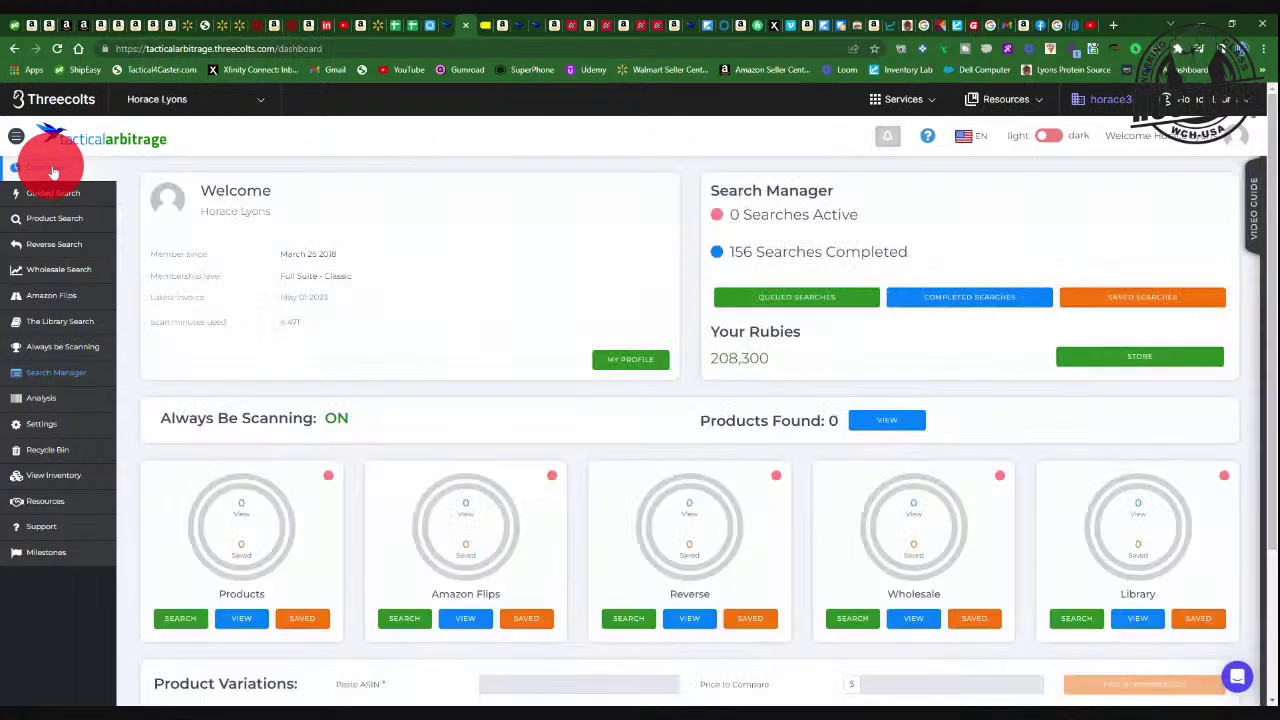
scroll(459, 223, "down", 2)
scroll(459, 223, "up", 2)
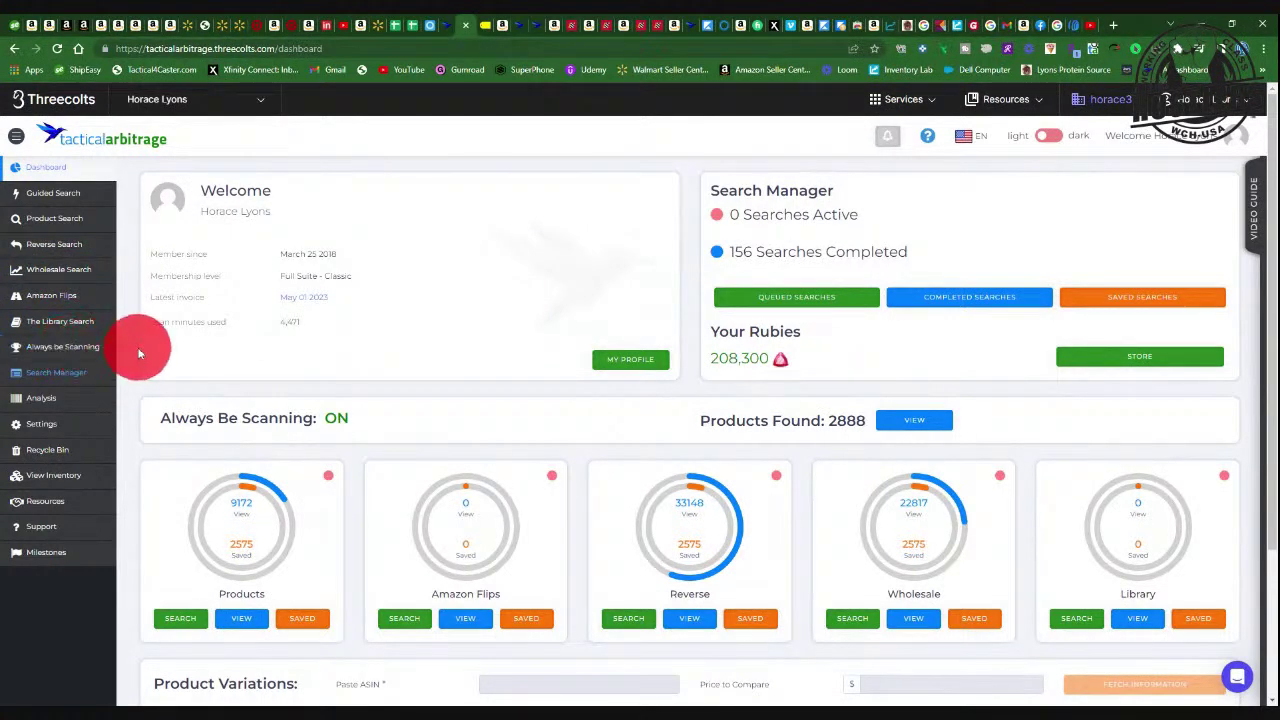
Open the Always be Scanning results and set the watched country to USA.
left_click(75, 355)
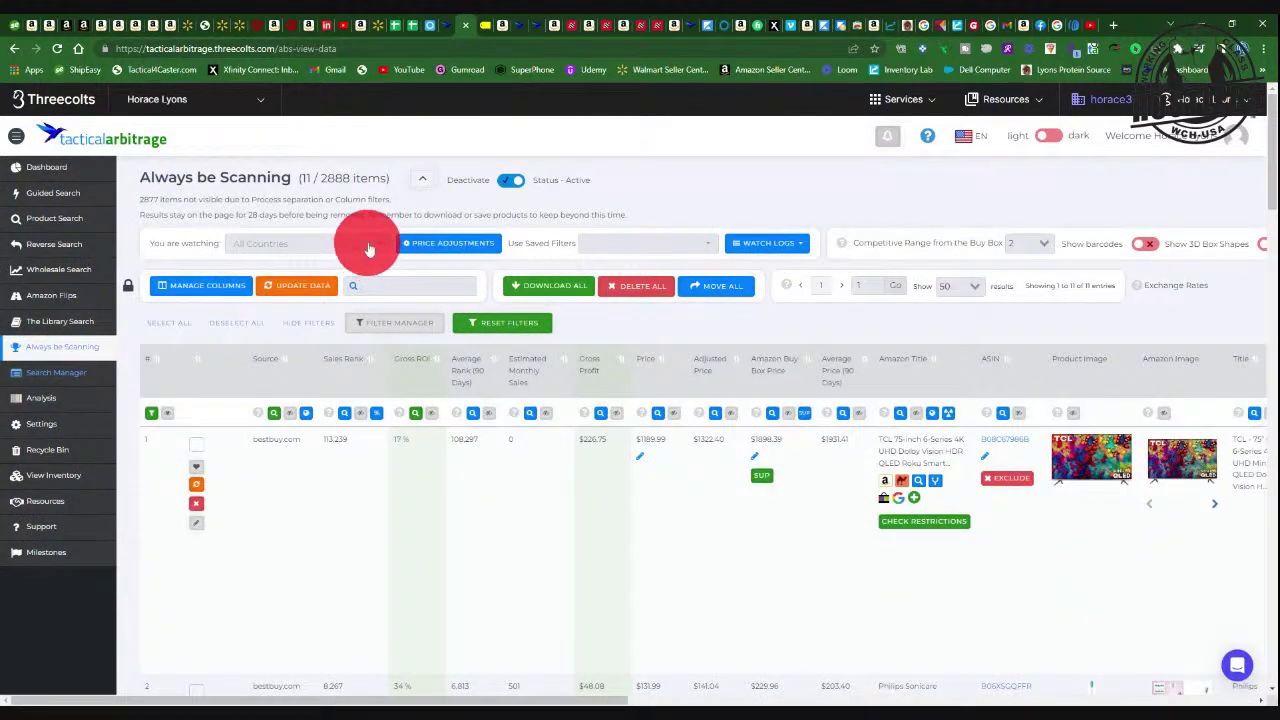
left_click(365, 248)
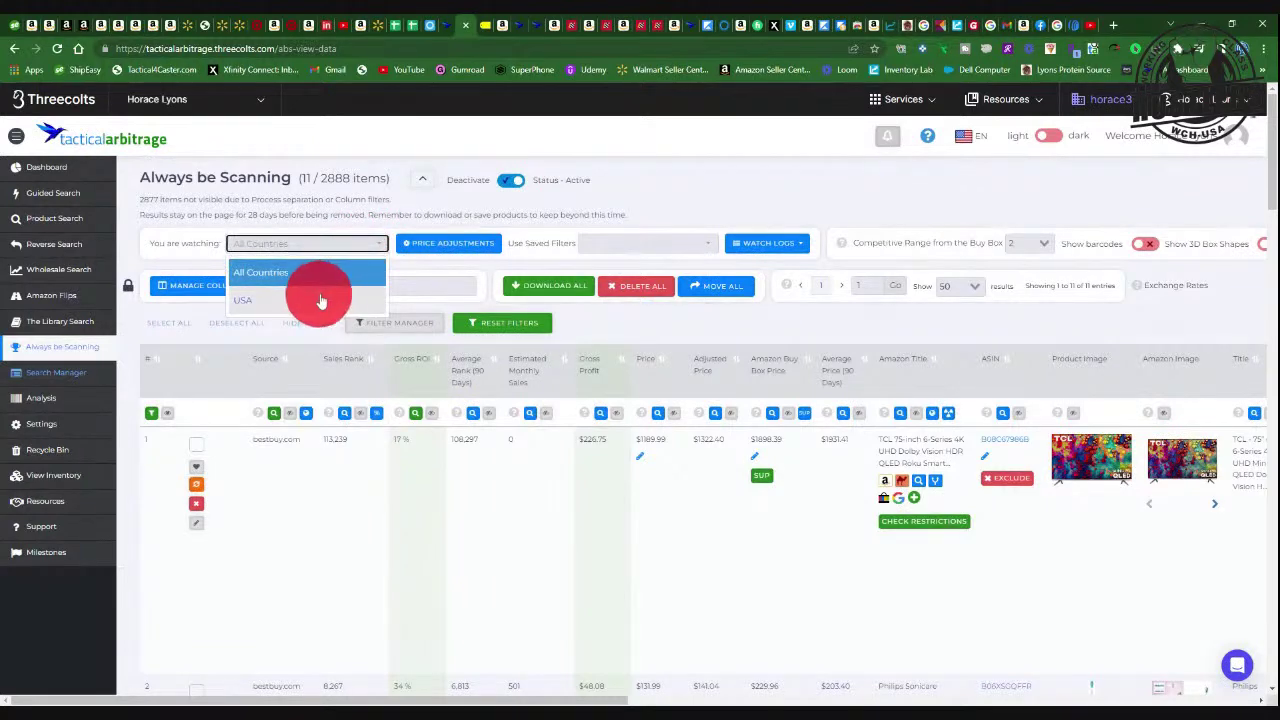
left_click(321, 295)
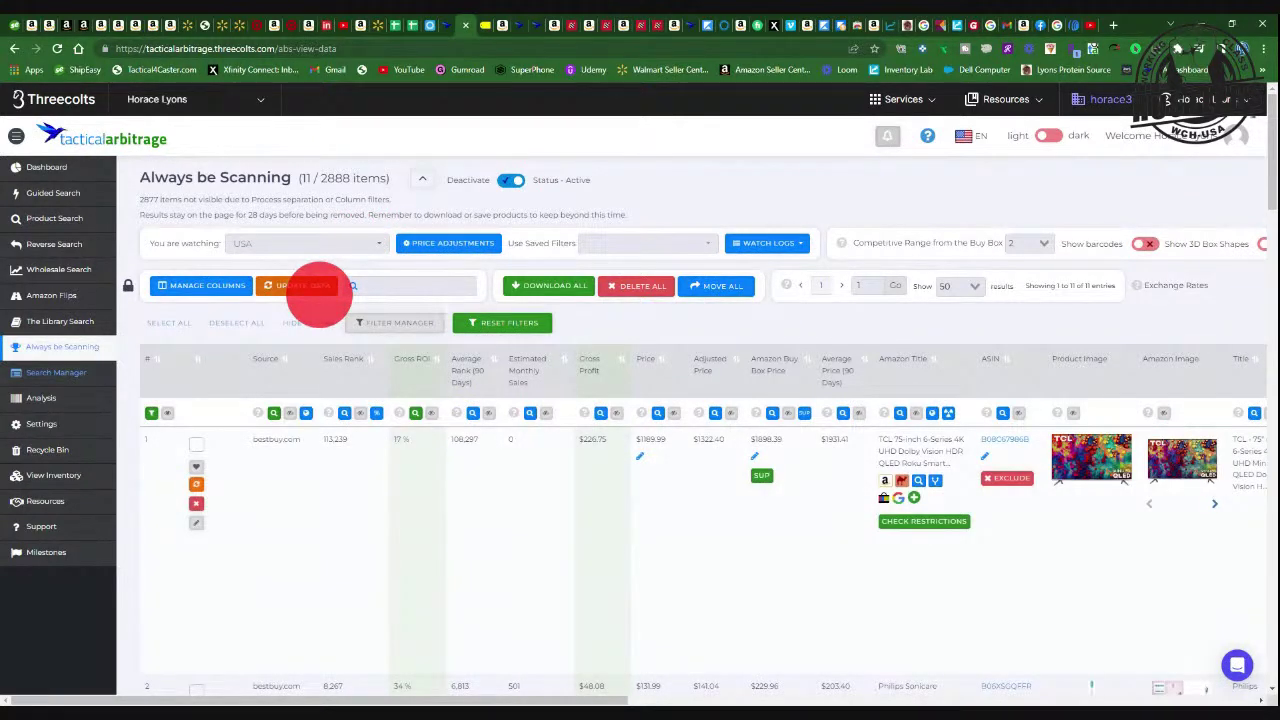
scroll(443, 329, "down", 1)
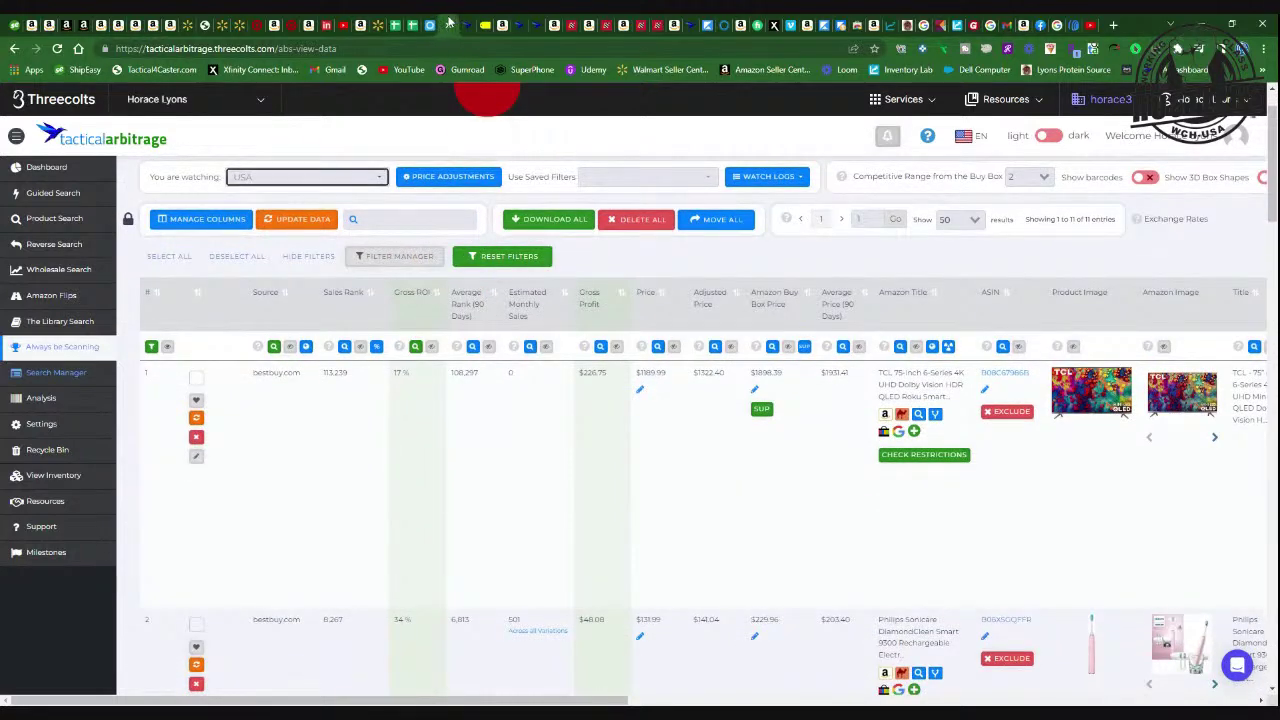
scroll(486, 88, "up", 1)
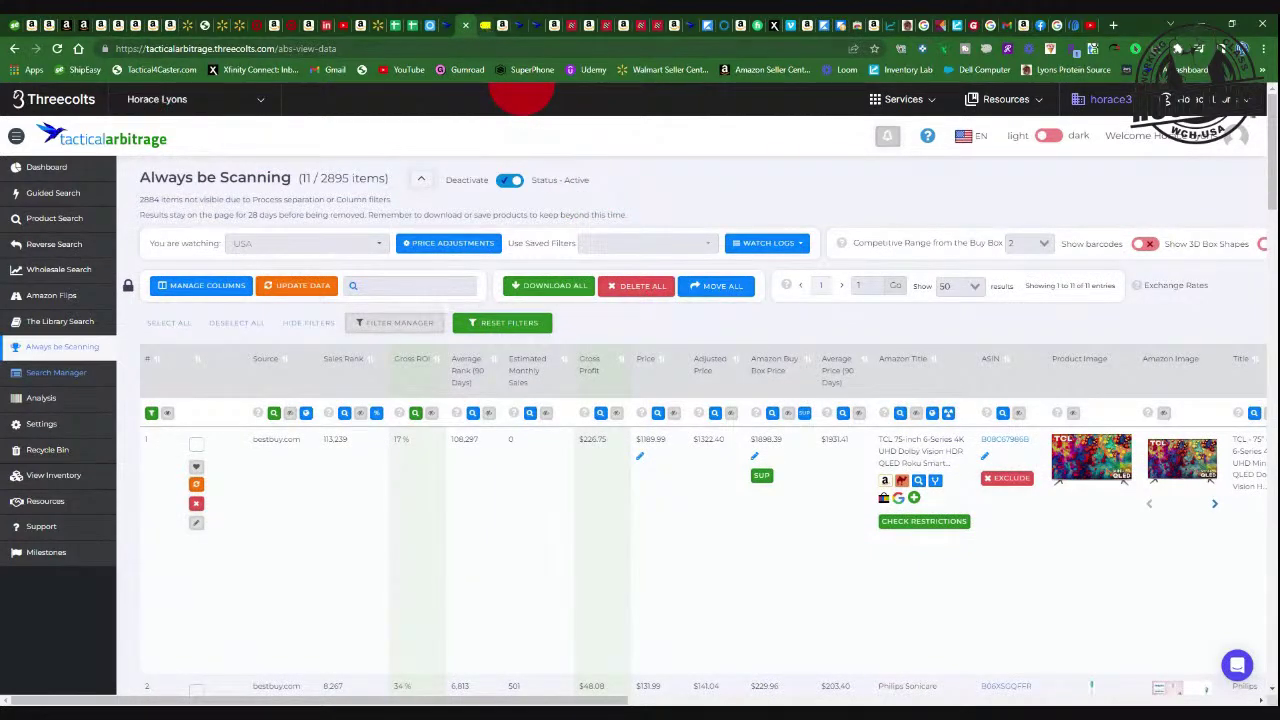
Compare the Lenovo Flex 3 Chromebook's Best Buy page with its Amazon listing and return to the Always be Scanning results.
left_click(486, 27)
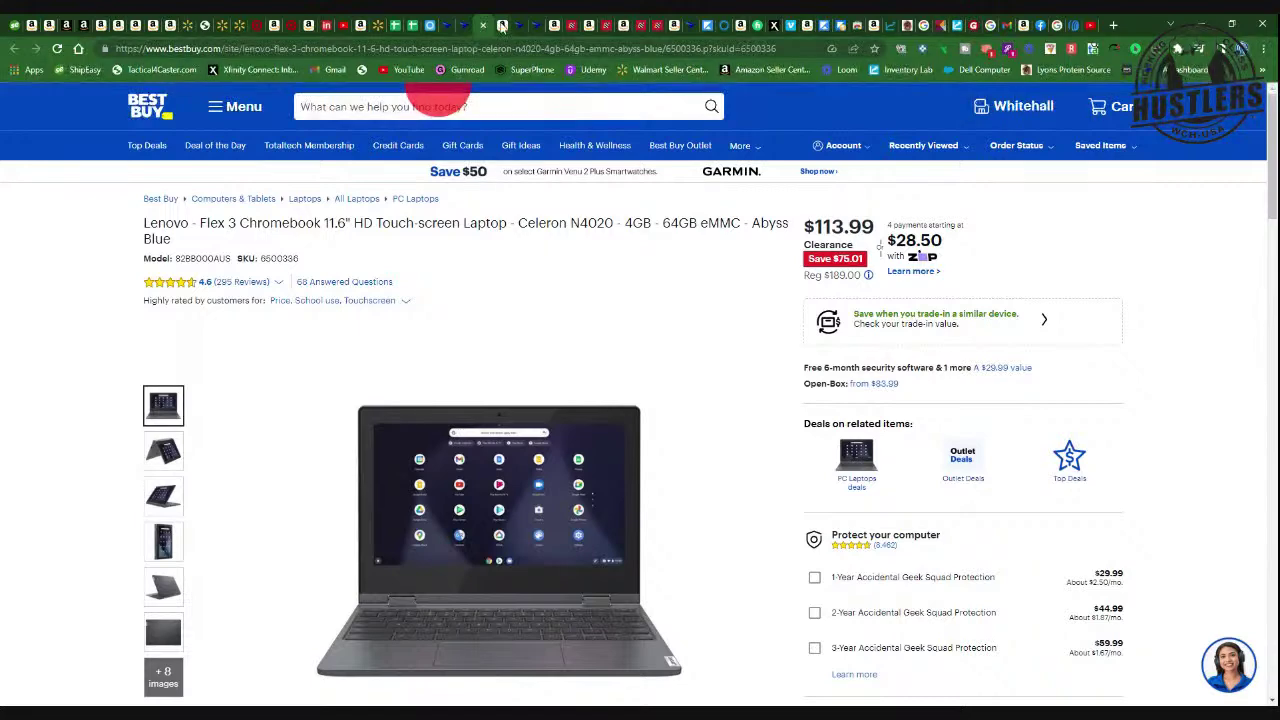
left_click(502, 25)
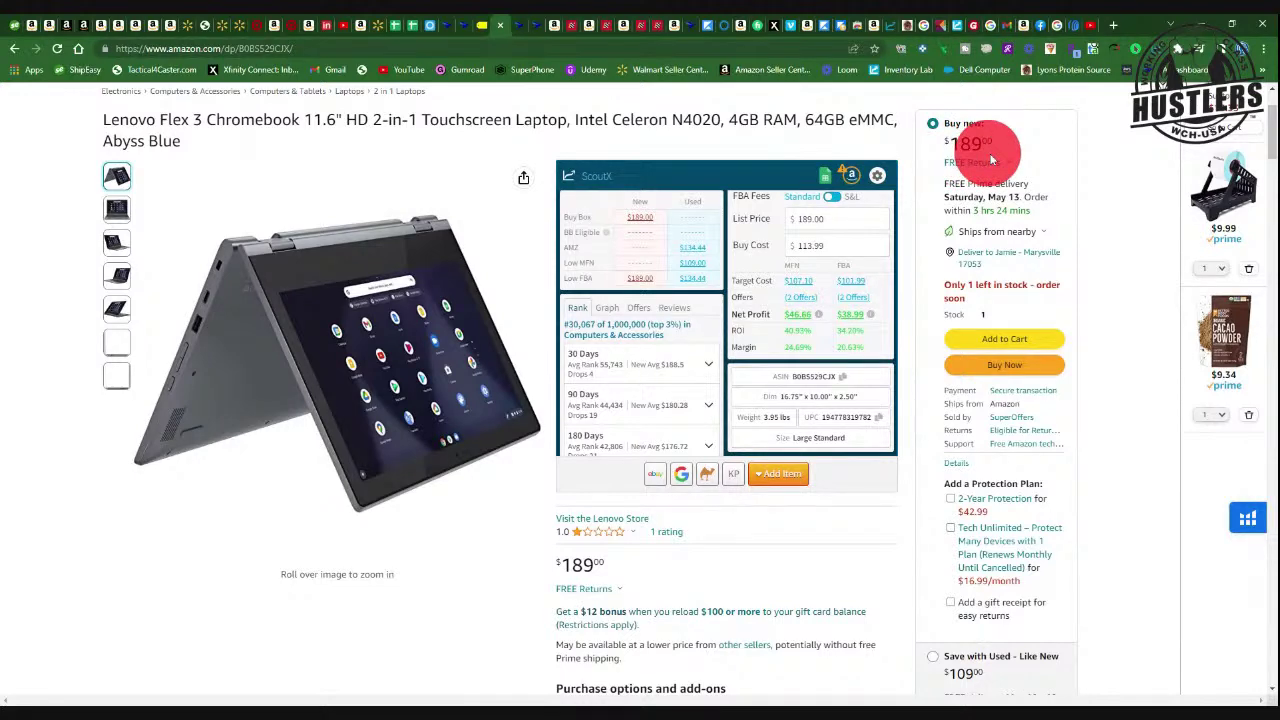
left_click(483, 25)
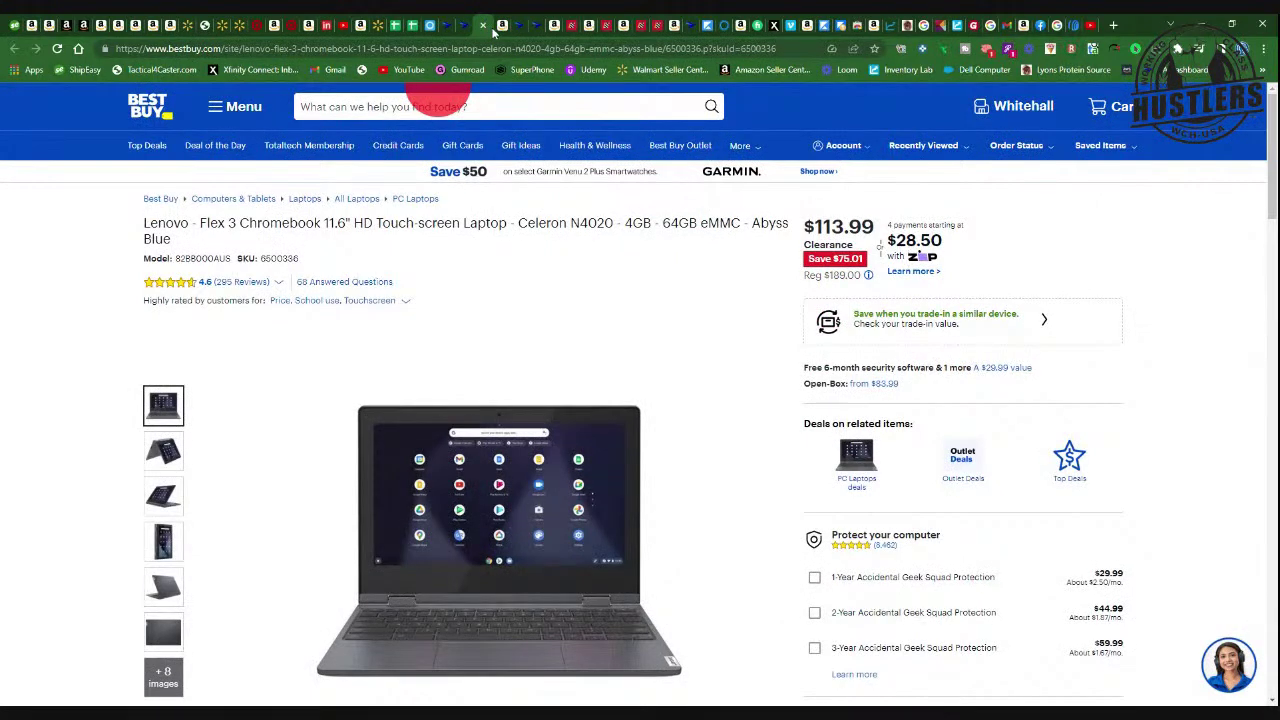
left_click(464, 23)
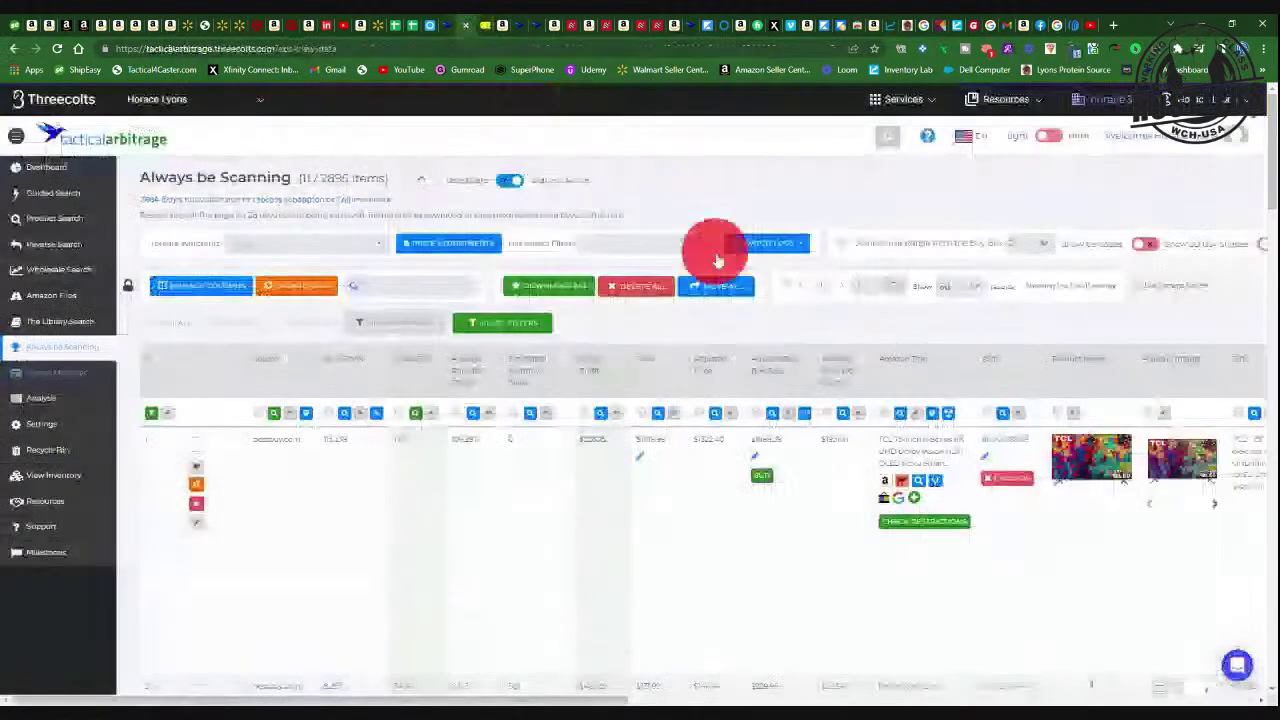
Review the Lenovo Flex 3 Chromebook's row in the scan results and check its sale restrictions.
scroll(746, 329, "down", 2)
scroll(743, 327, "down", 3)
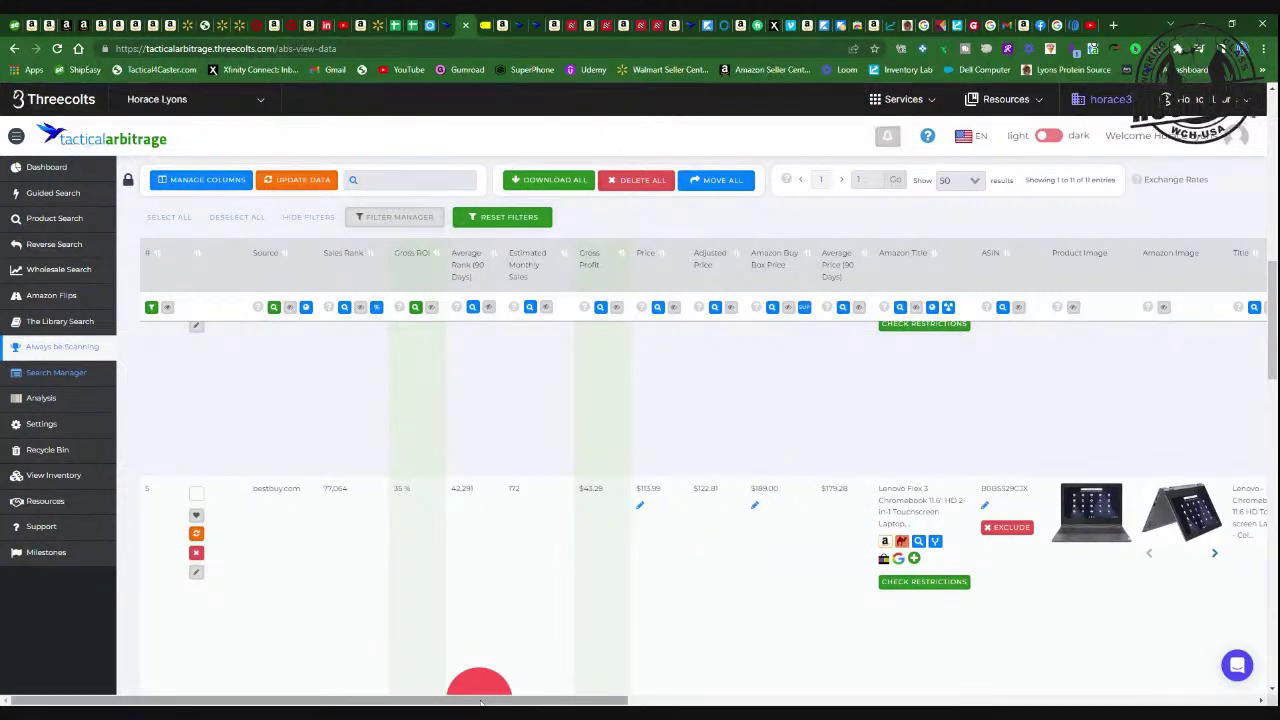
left_click_drag(481, 703, 509, 690)
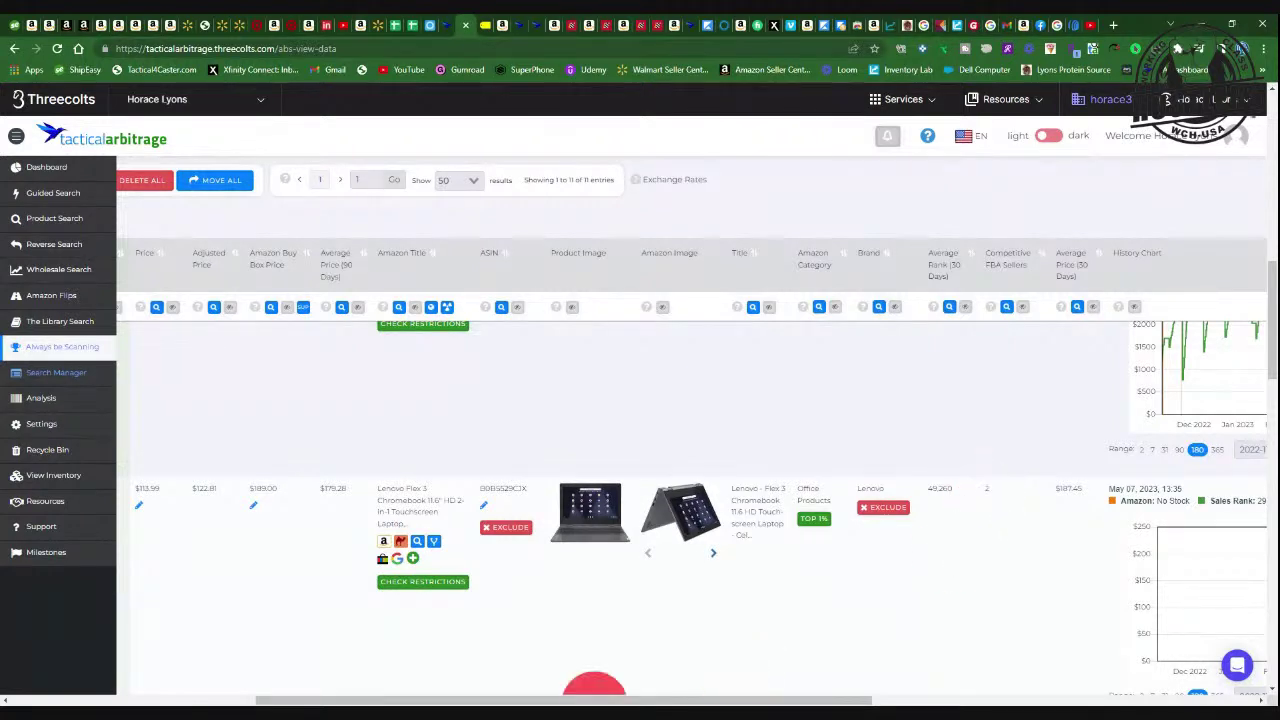
left_click_drag(480, 700, 309, 700)
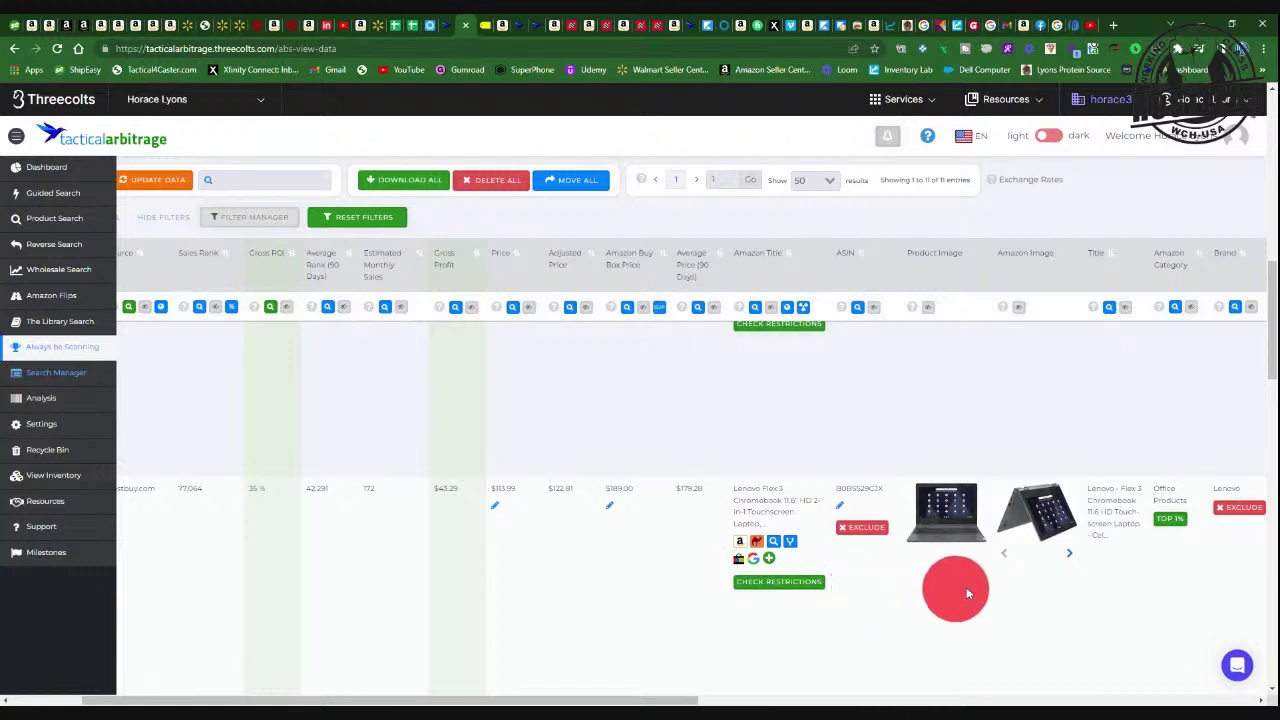
left_click(786, 584)
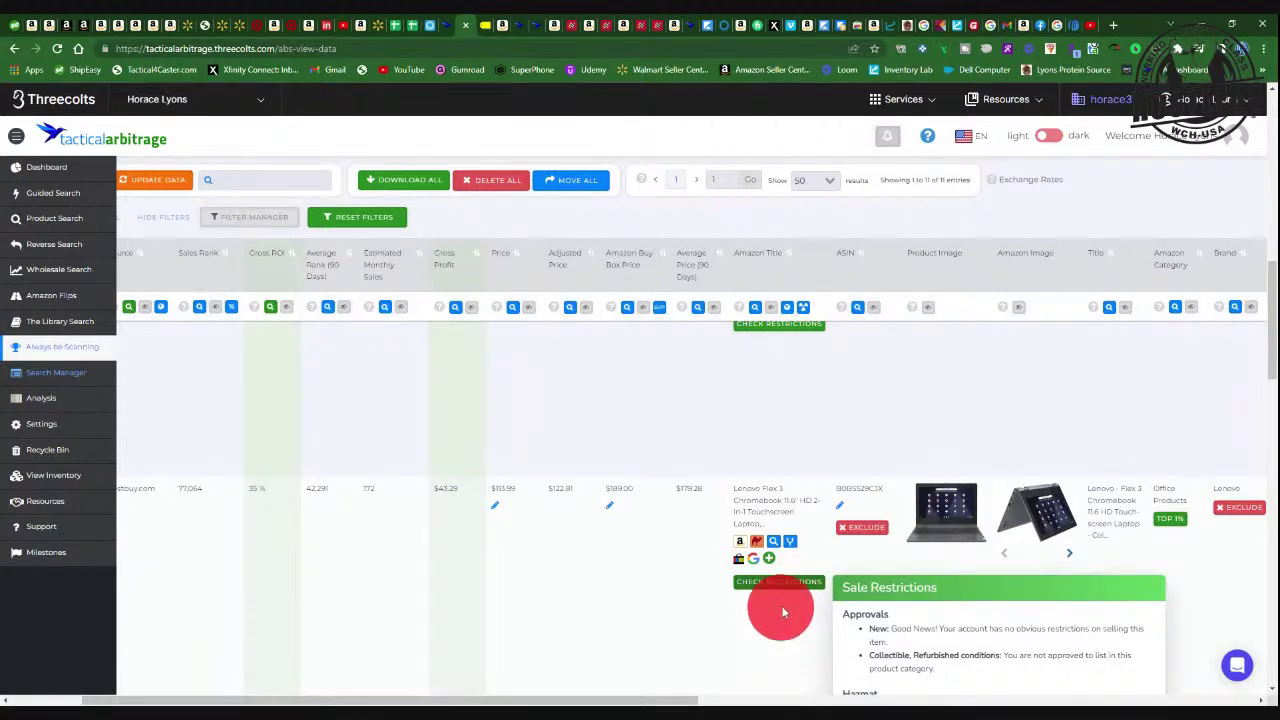
left_click(785, 612)
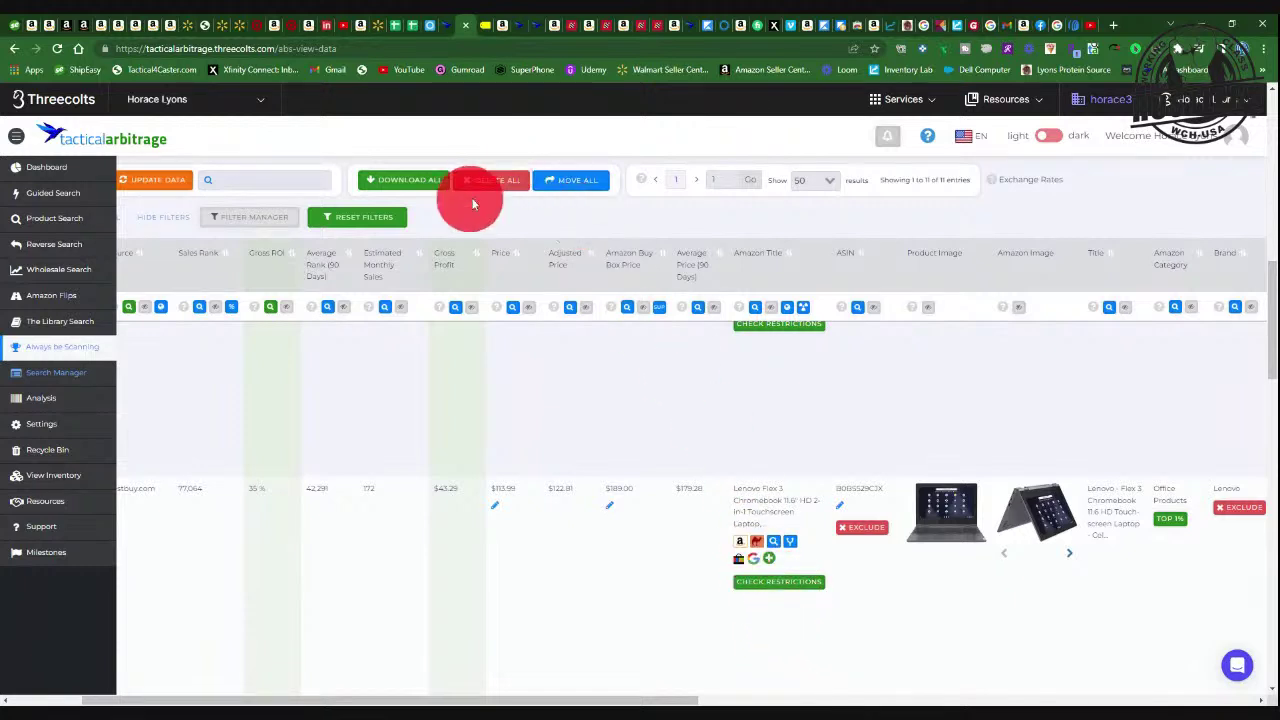
View the InventoryLab Scout profitability page and return to the Lenovo Flex 3 Chromebook's Amazon listing.
left_click(504, 26)
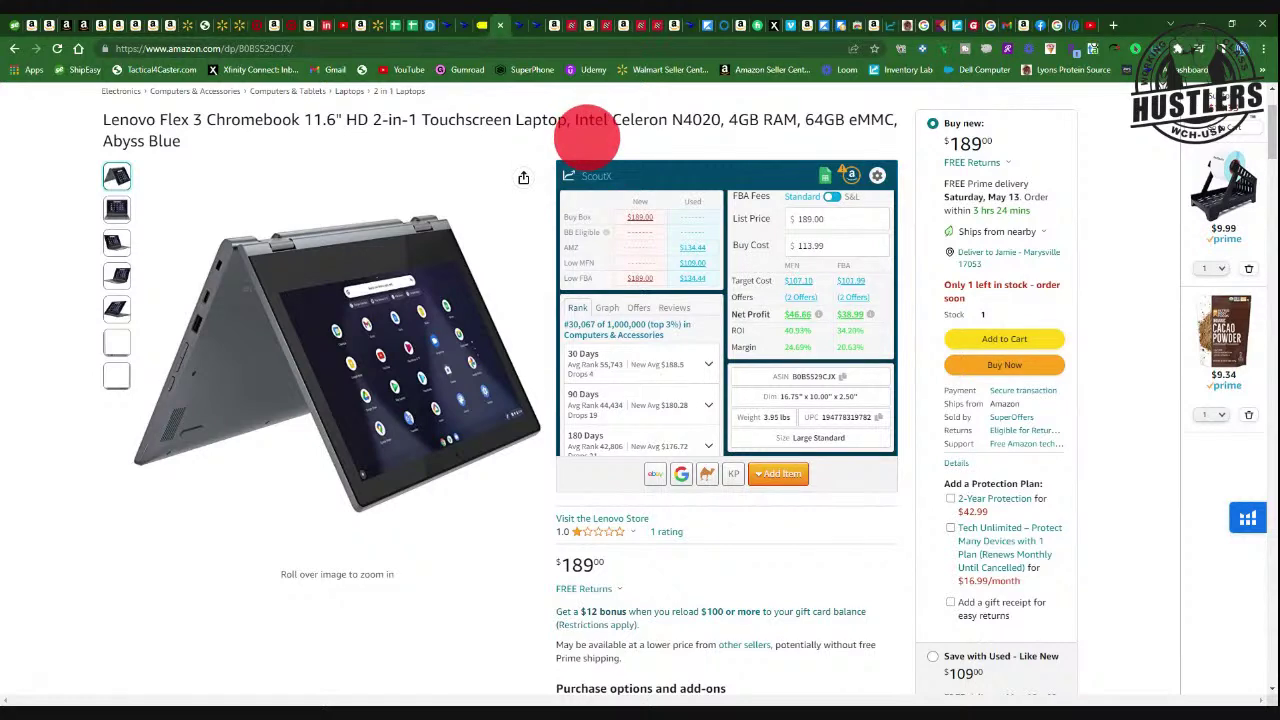
left_click(888, 25)
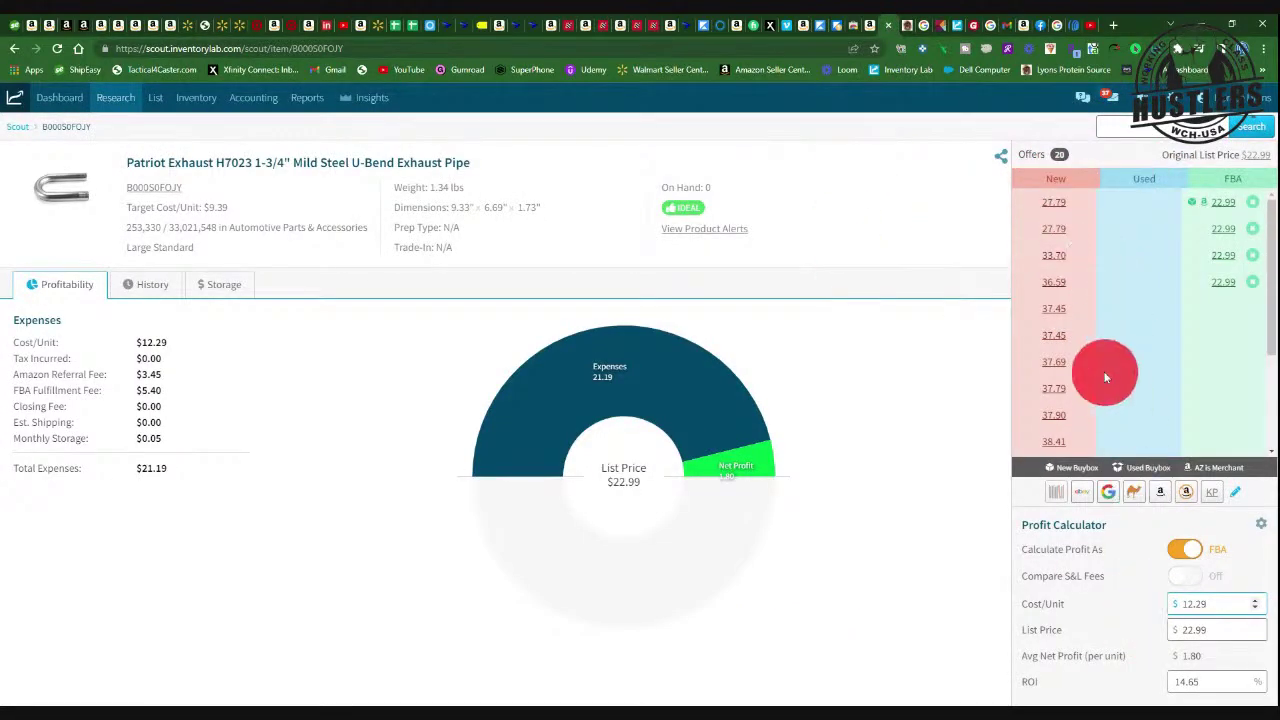
left_click(553, 24)
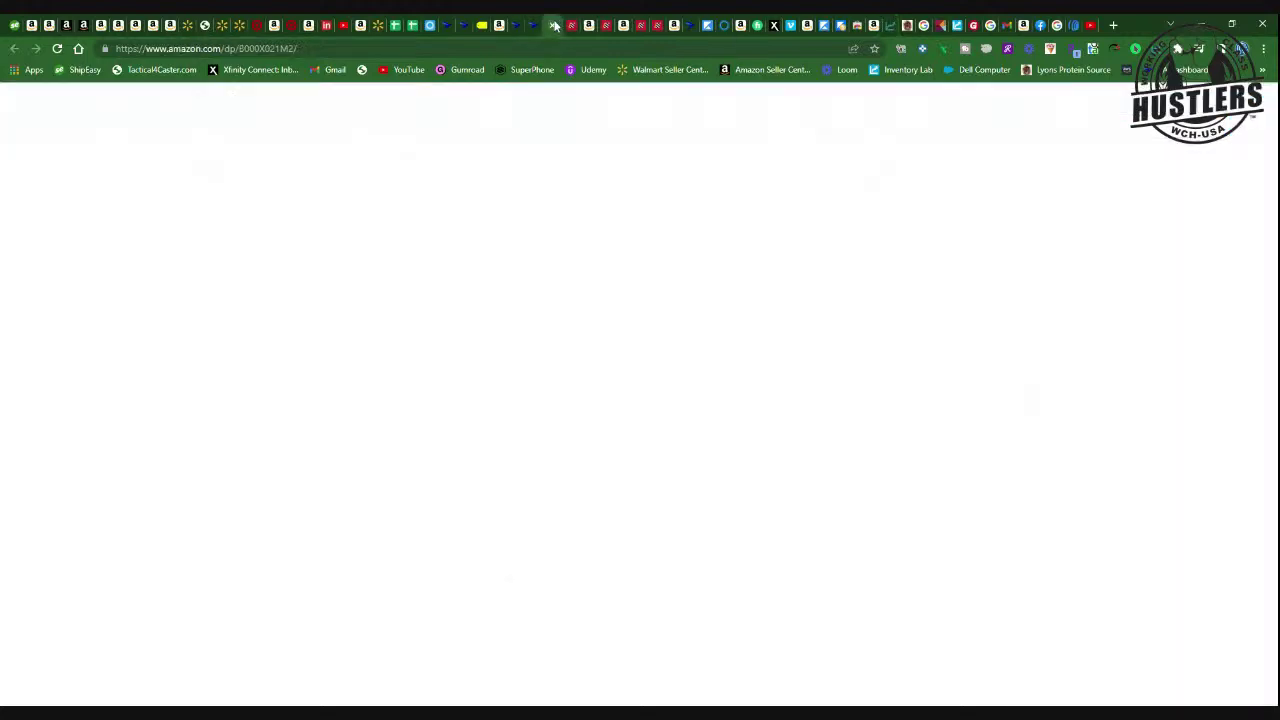
left_click(499, 24)
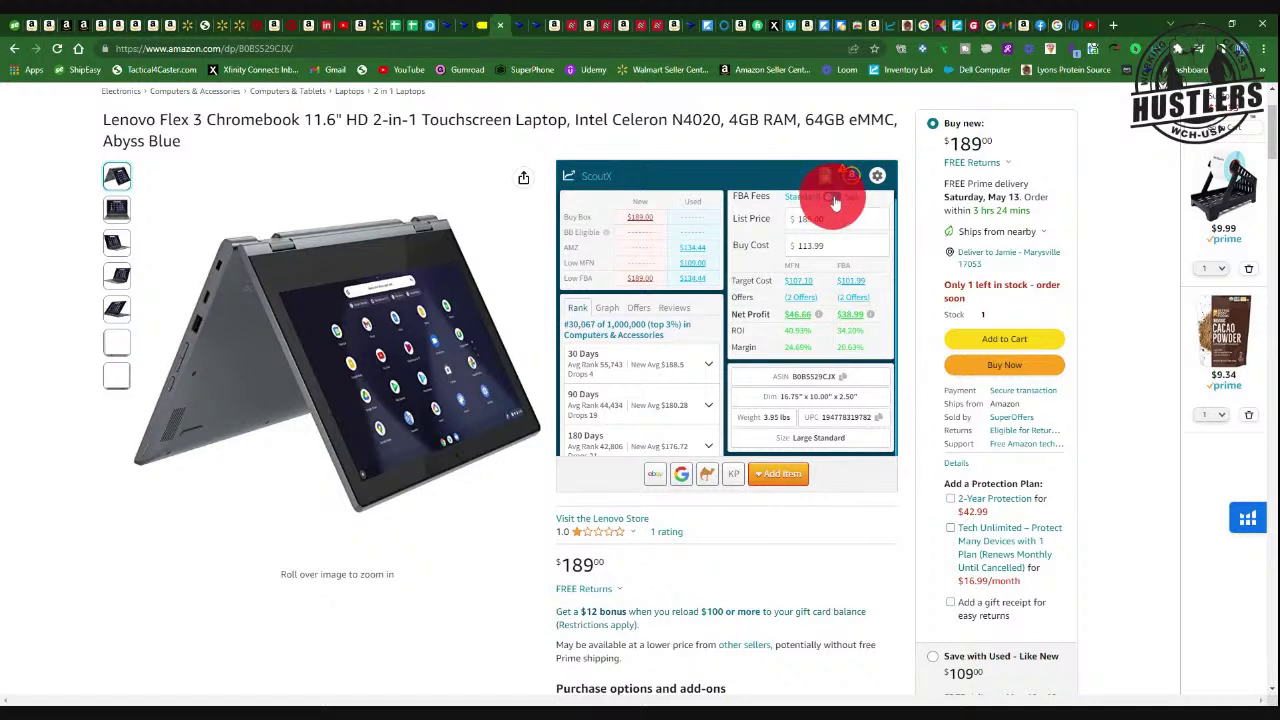
Compare the S&L and Standard FBA fees in ScoutX and view the Chromebook's allowed and restricted selling conditions.
left_click(833, 199)
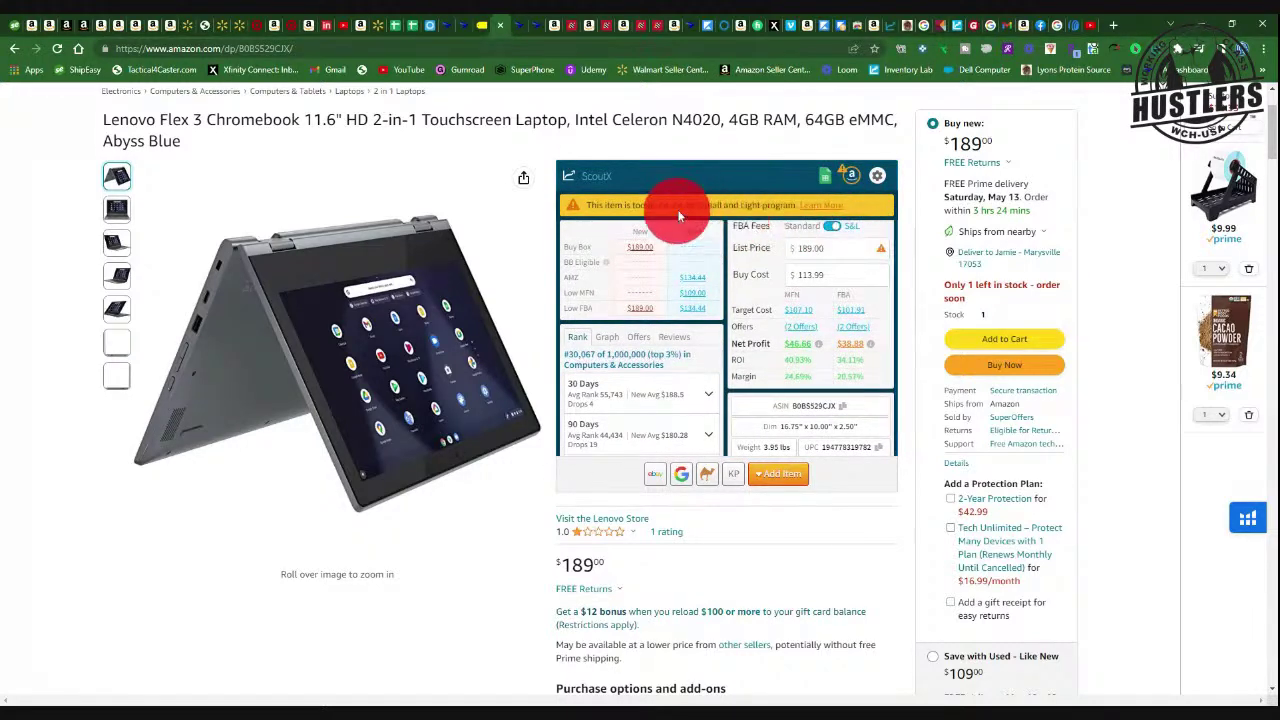
left_click(831, 227)
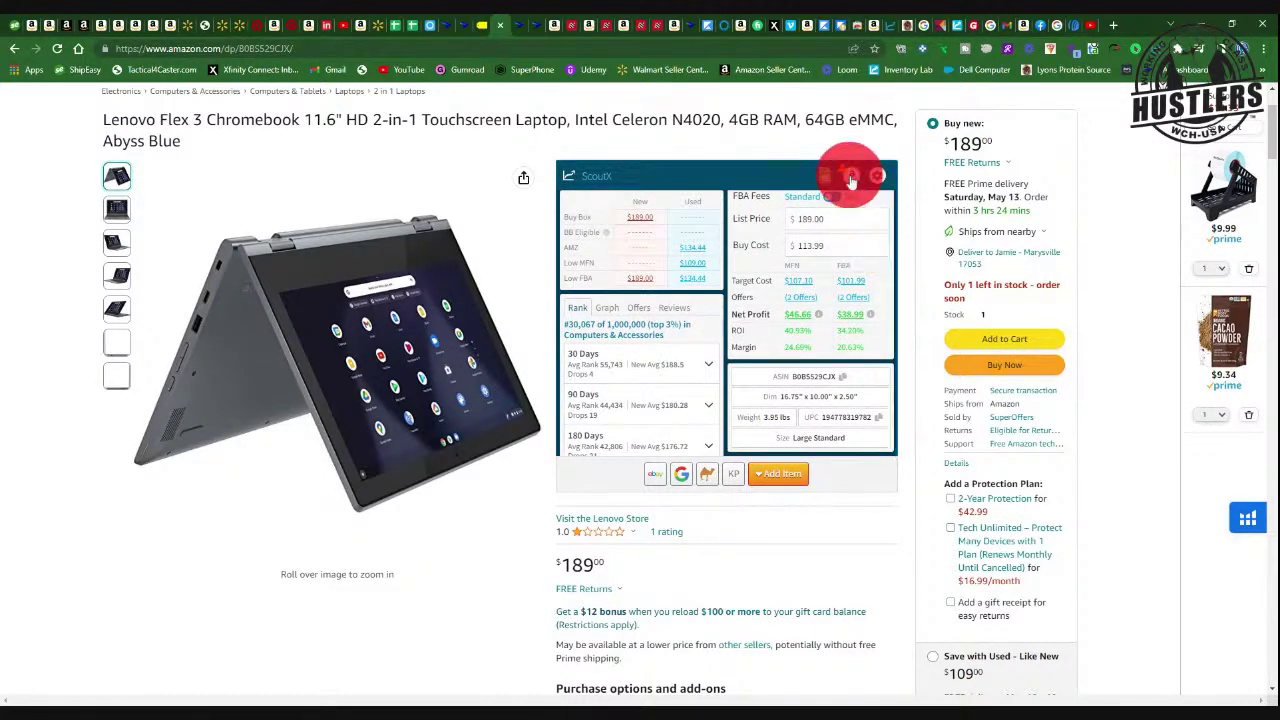
left_click(851, 178)
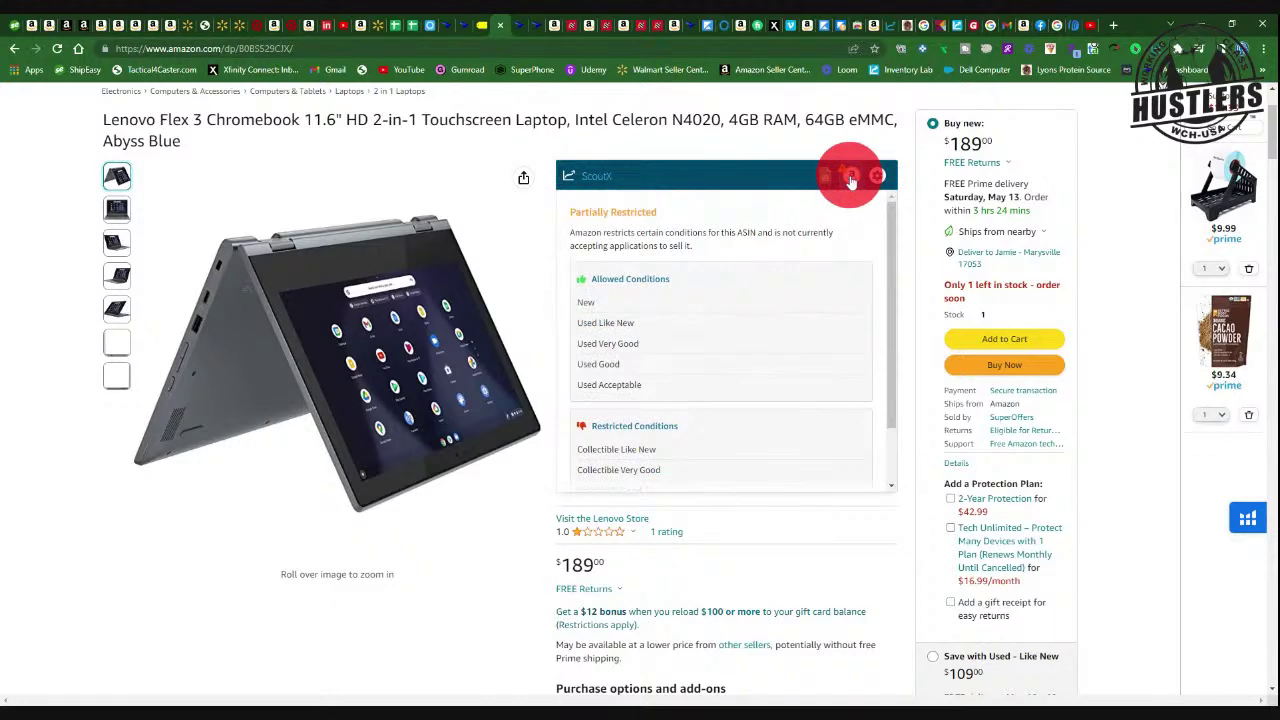
left_click(851, 178)
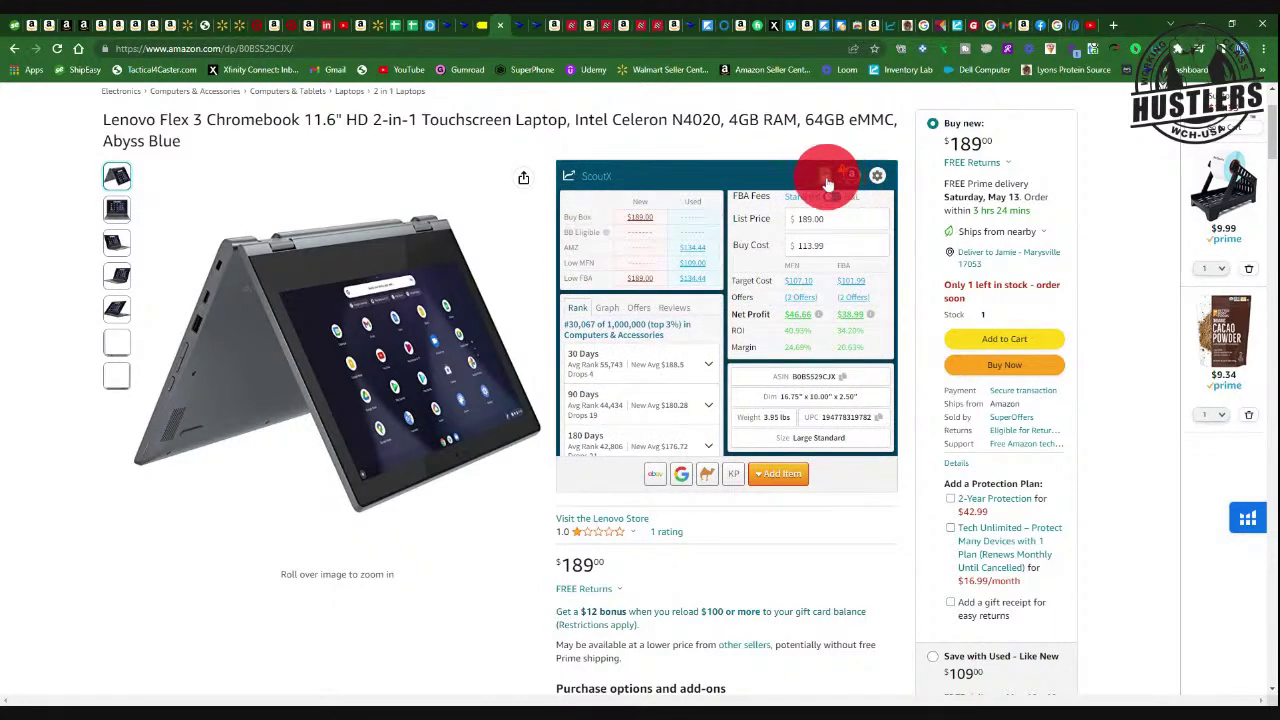
View ScoutX's Google Sheets connection settings and examine the Chromebook's rank history and offers.
left_click(827, 180)
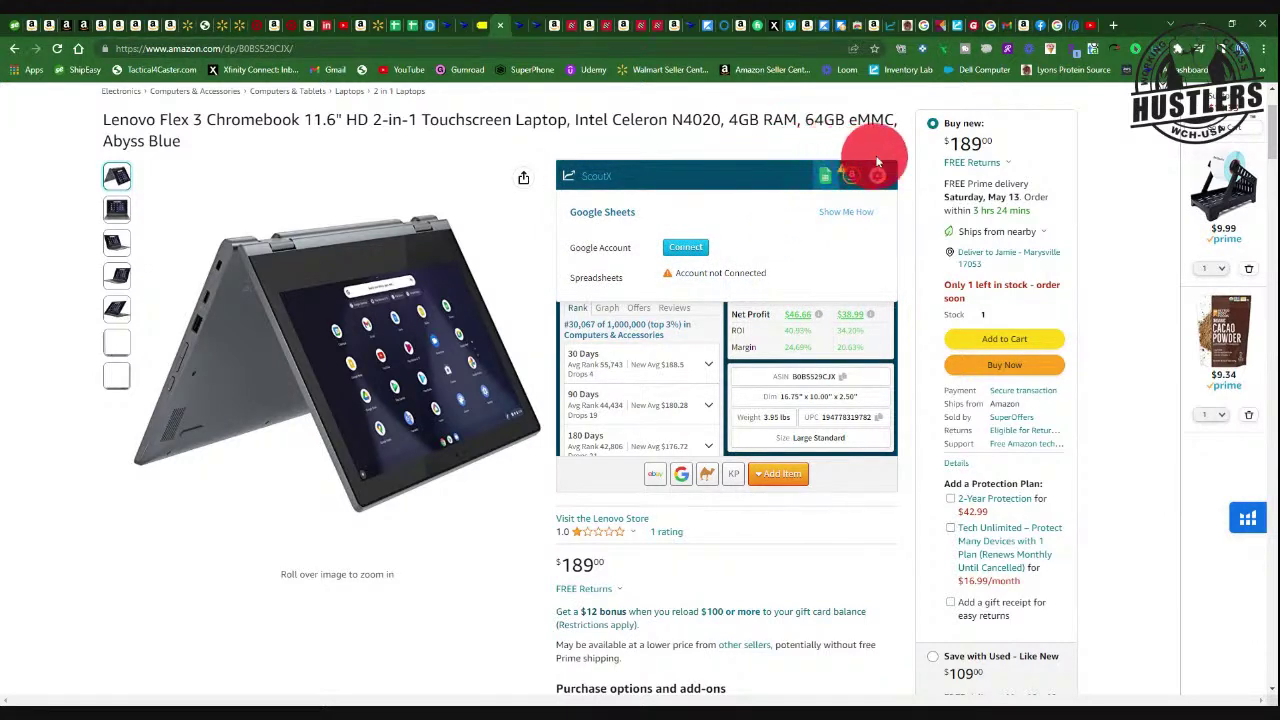
left_click(826, 178)
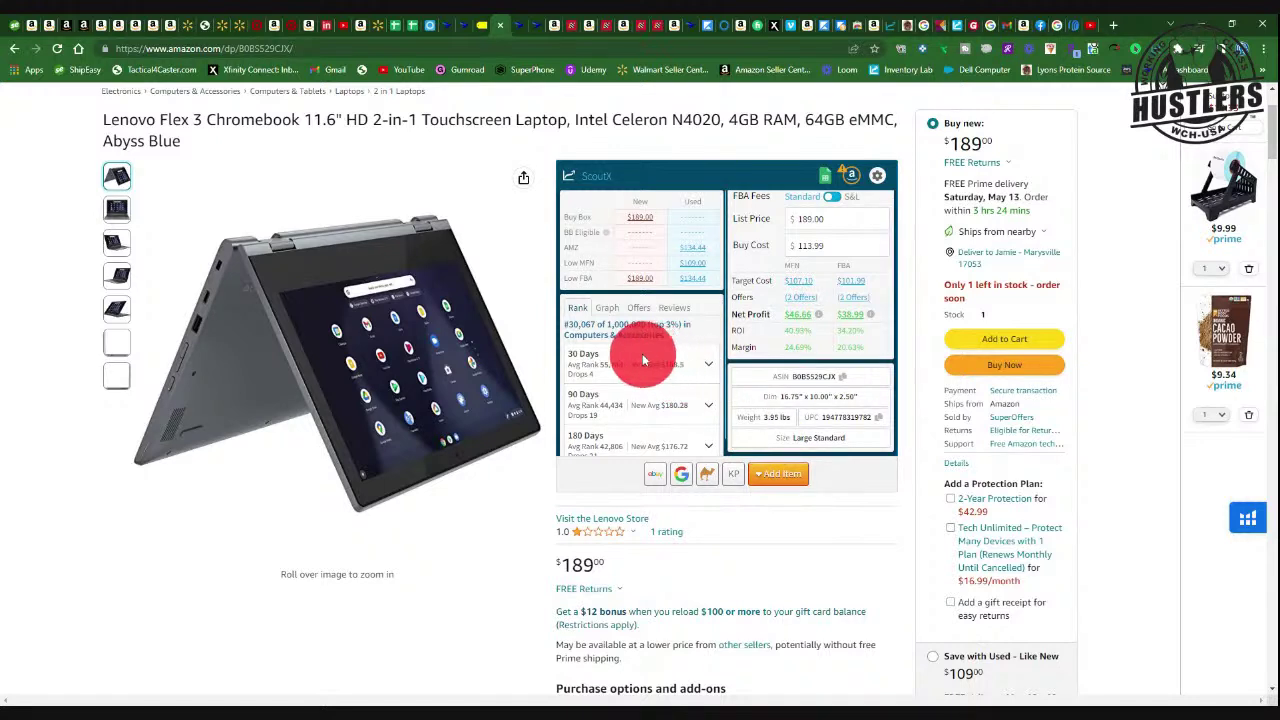
scroll(680, 390, "down", 1)
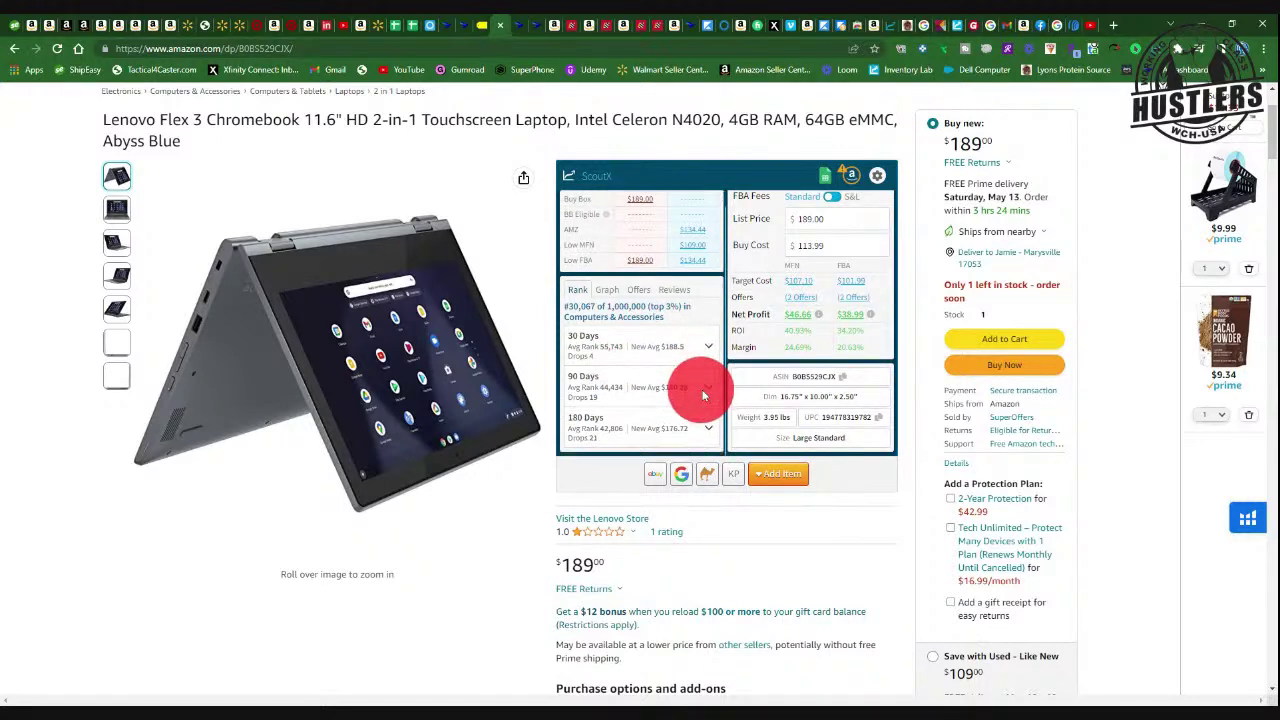
scroll(699, 404, "up", 1)
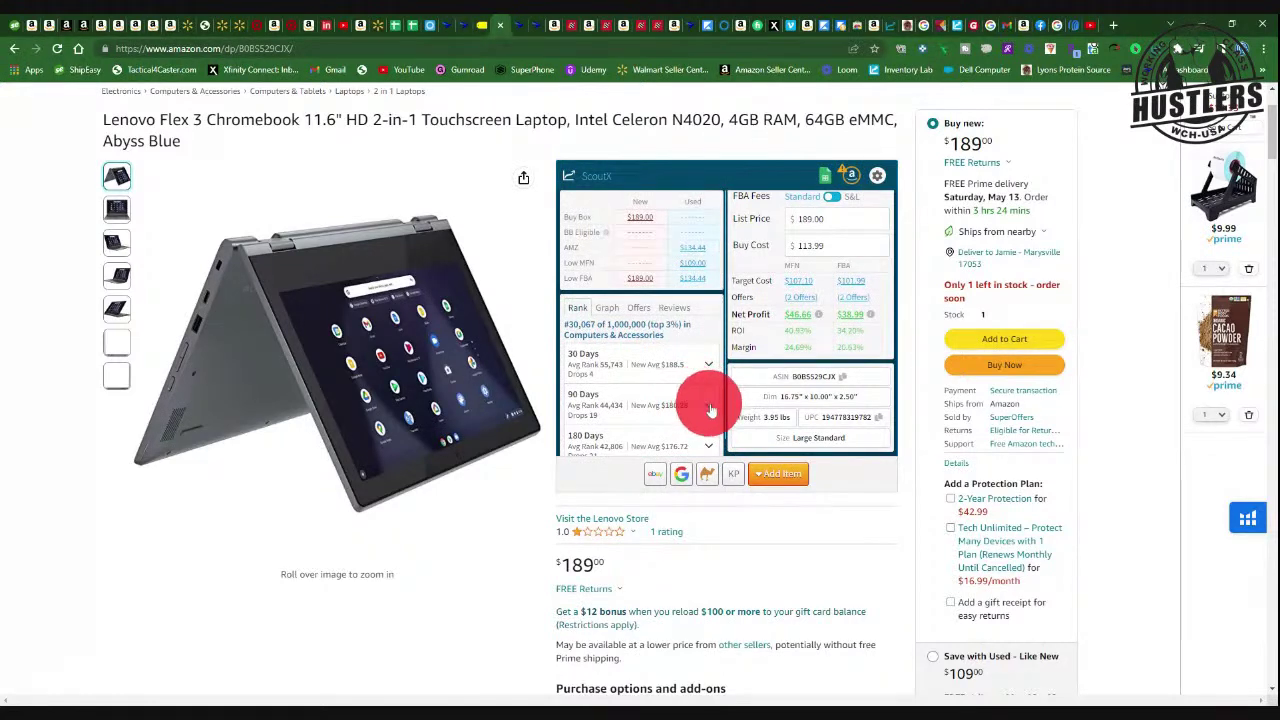
left_click(644, 310)
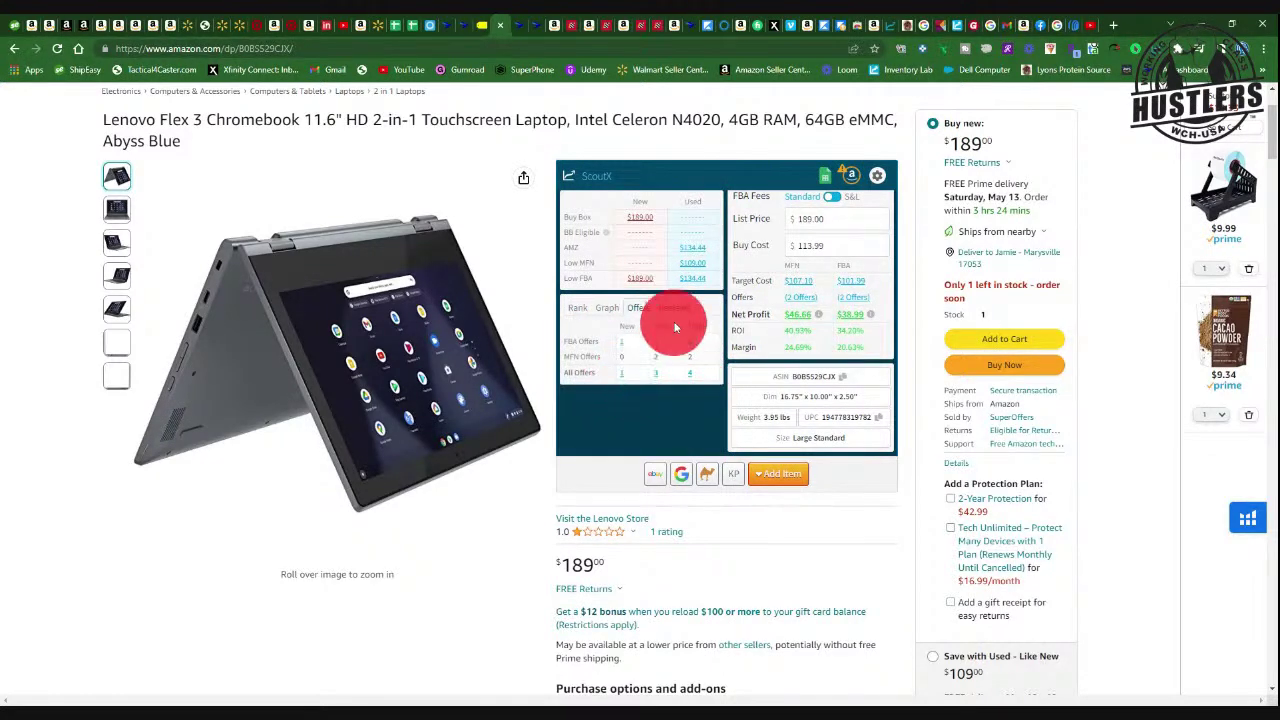
left_click(582, 311)
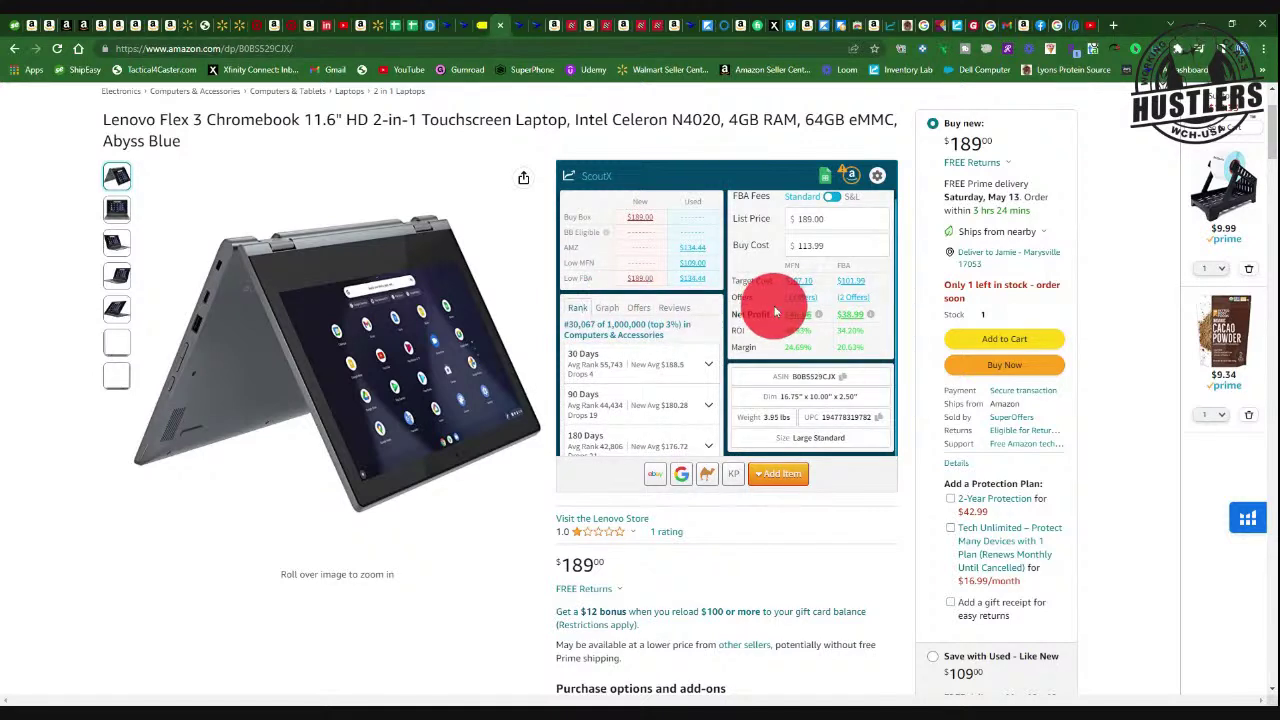
Examine the Chromebook's Amazon listing for its purchase options, specifications and item description.
scroll(840, 327, "down", 1)
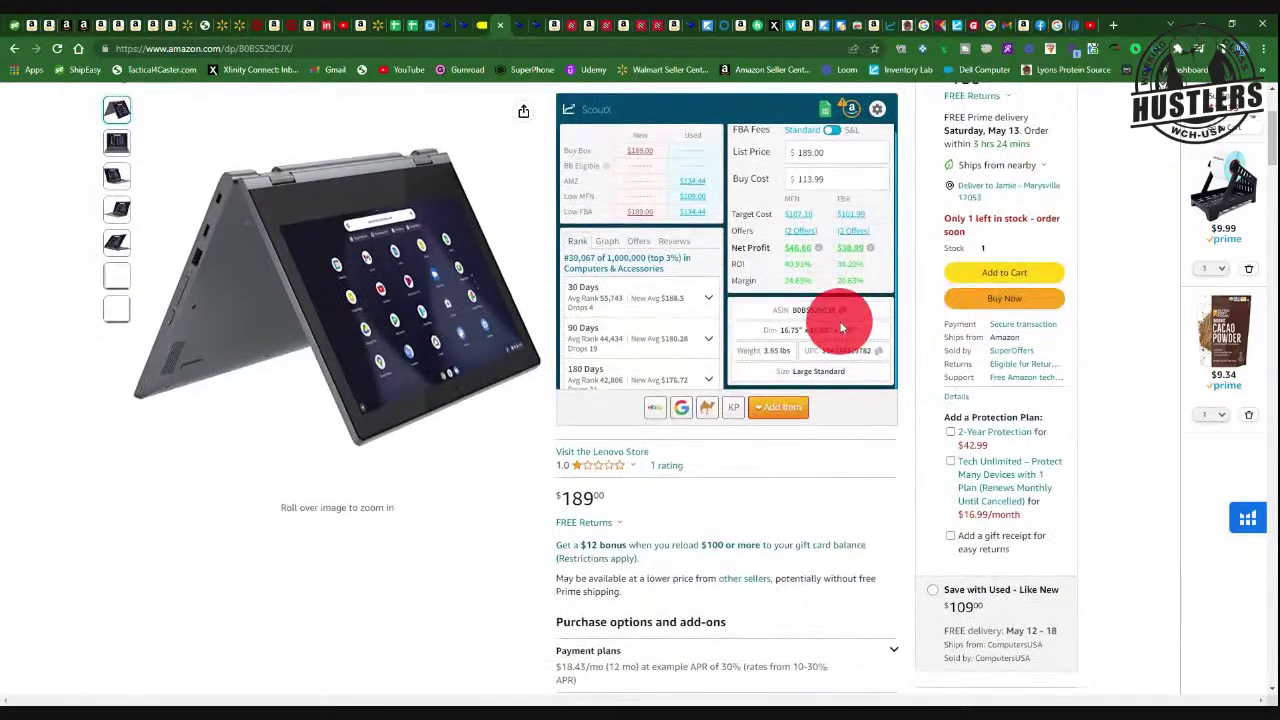
scroll(850, 327, "down", 4)
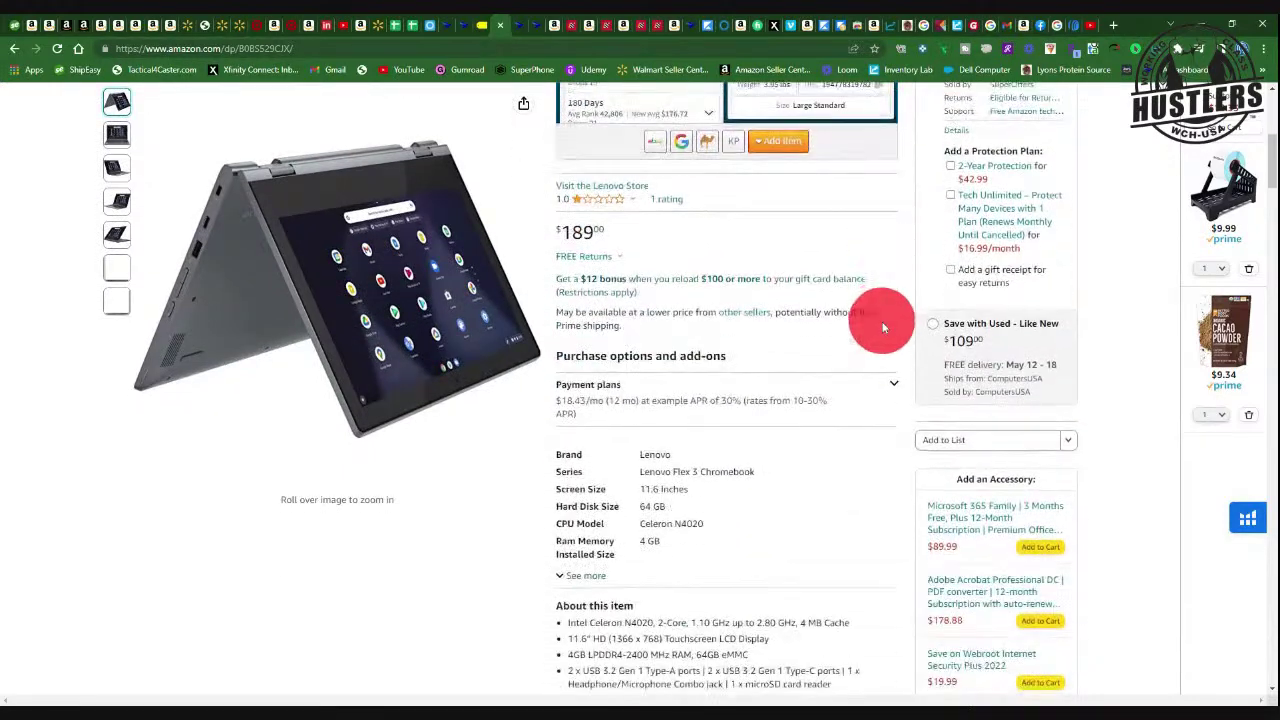
scroll(882, 327, "down", 3)
scroll(880, 325, "up", 3)
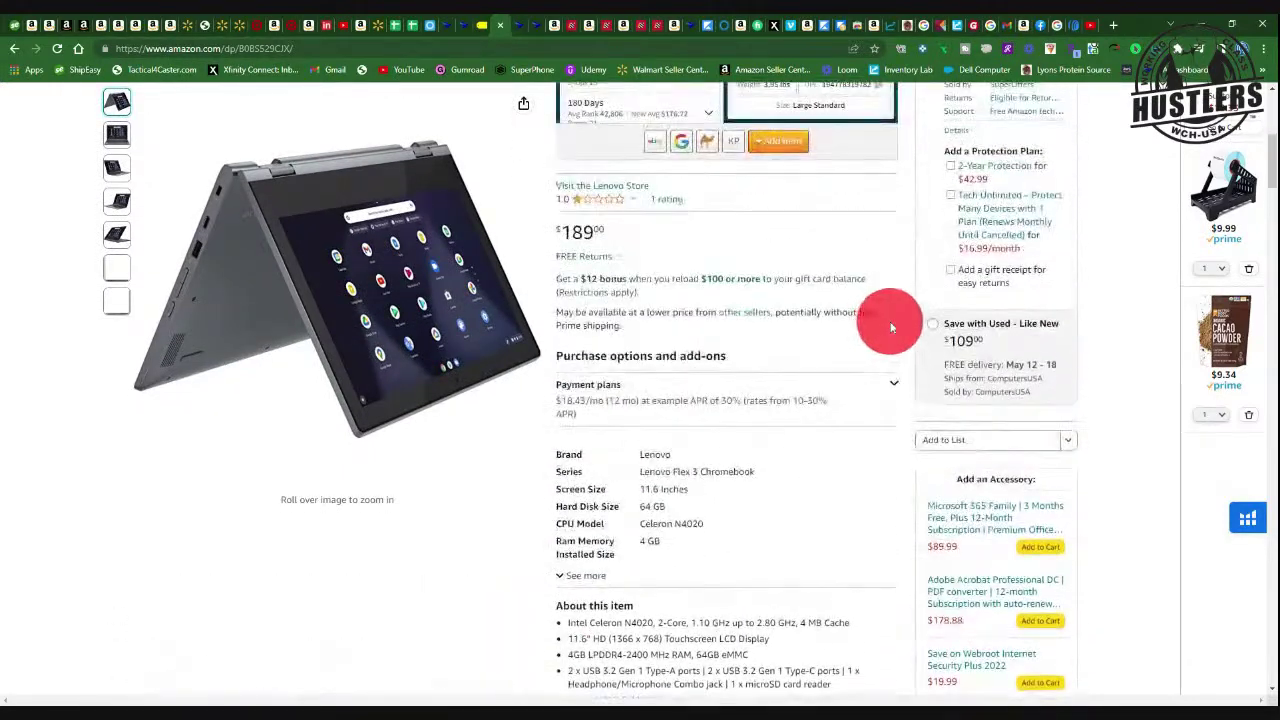
scroll(892, 324, "up", 4)
scroll(920, 325, "down", 2)
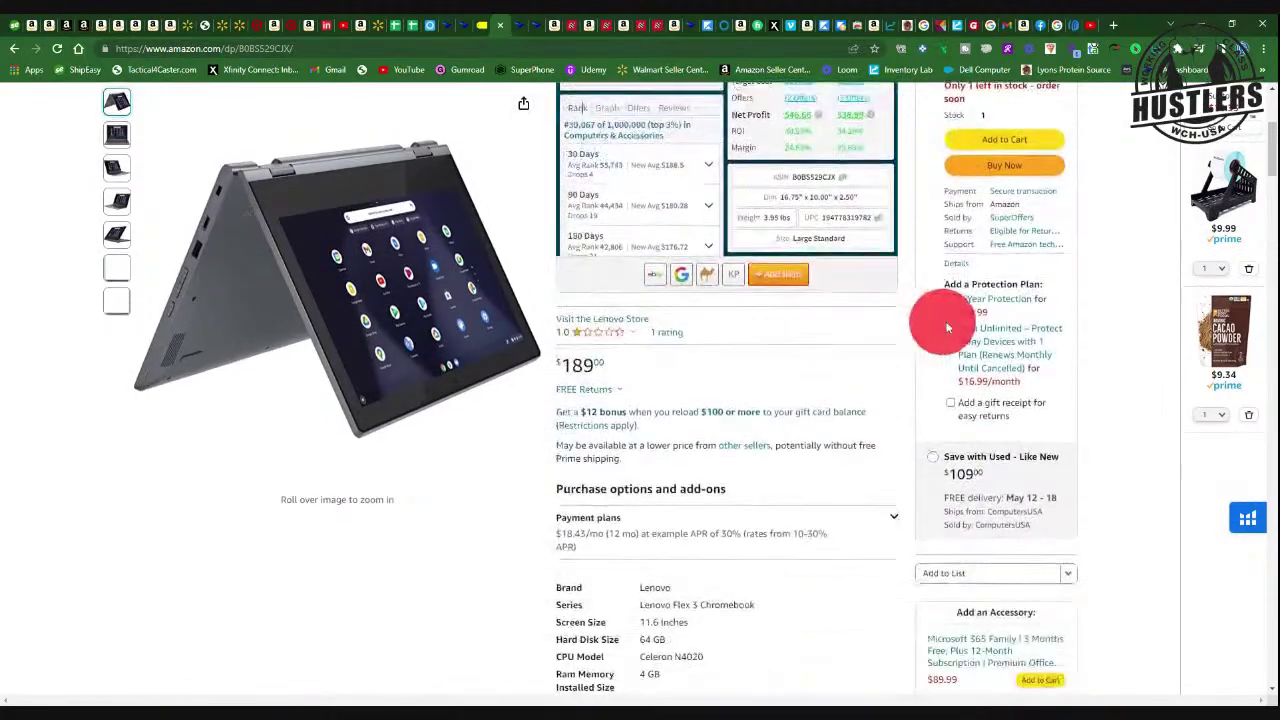
Open the Chromebook's new and used offers on Amazon and review the sellers, prices and conditions.
scroll(950, 320, "down", 3)
scroll(1000, 320, "down", 4)
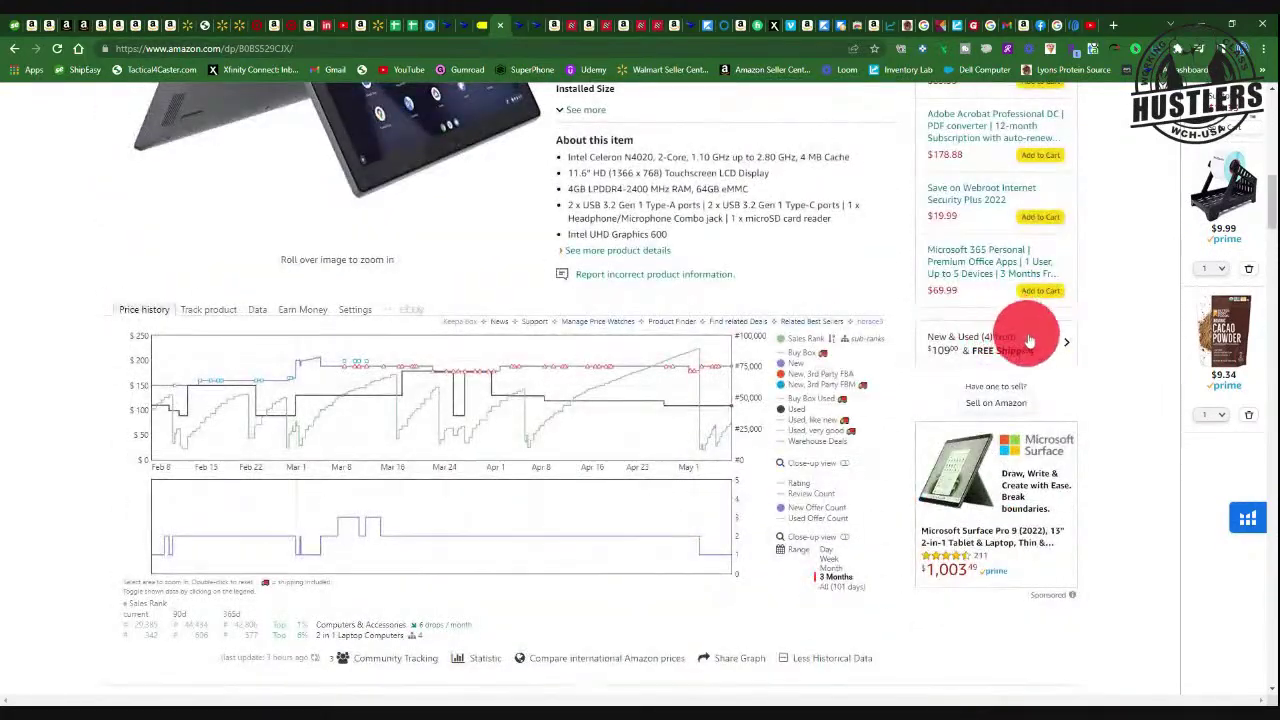
left_click(988, 345)
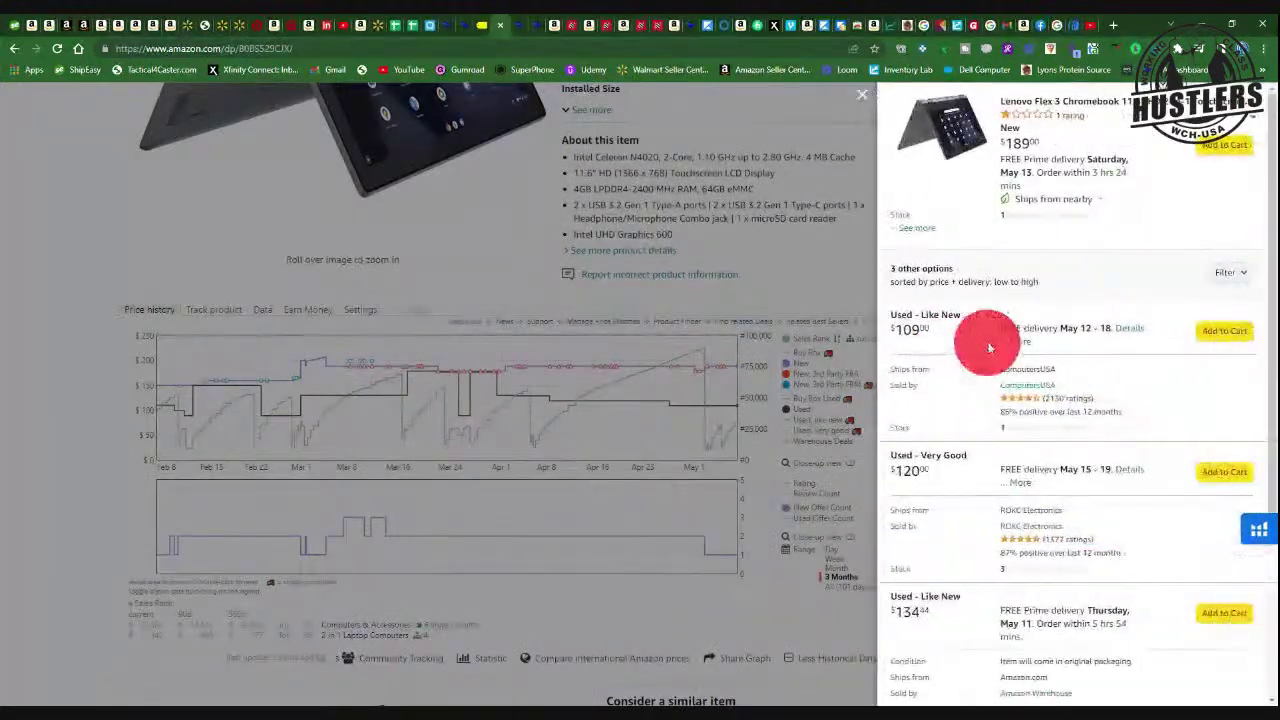
scroll(1032, 340, "down", 1)
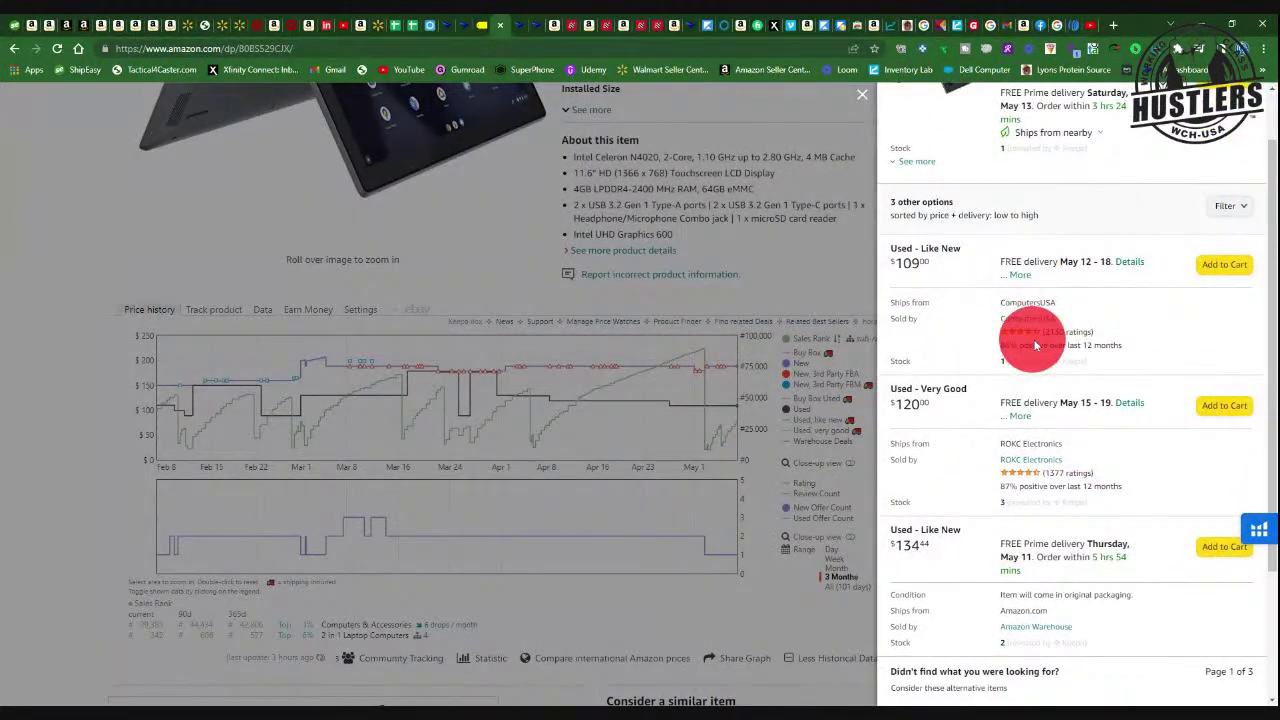
scroll(1035, 345, "down", 1)
scroll(1043, 343, "up", 4)
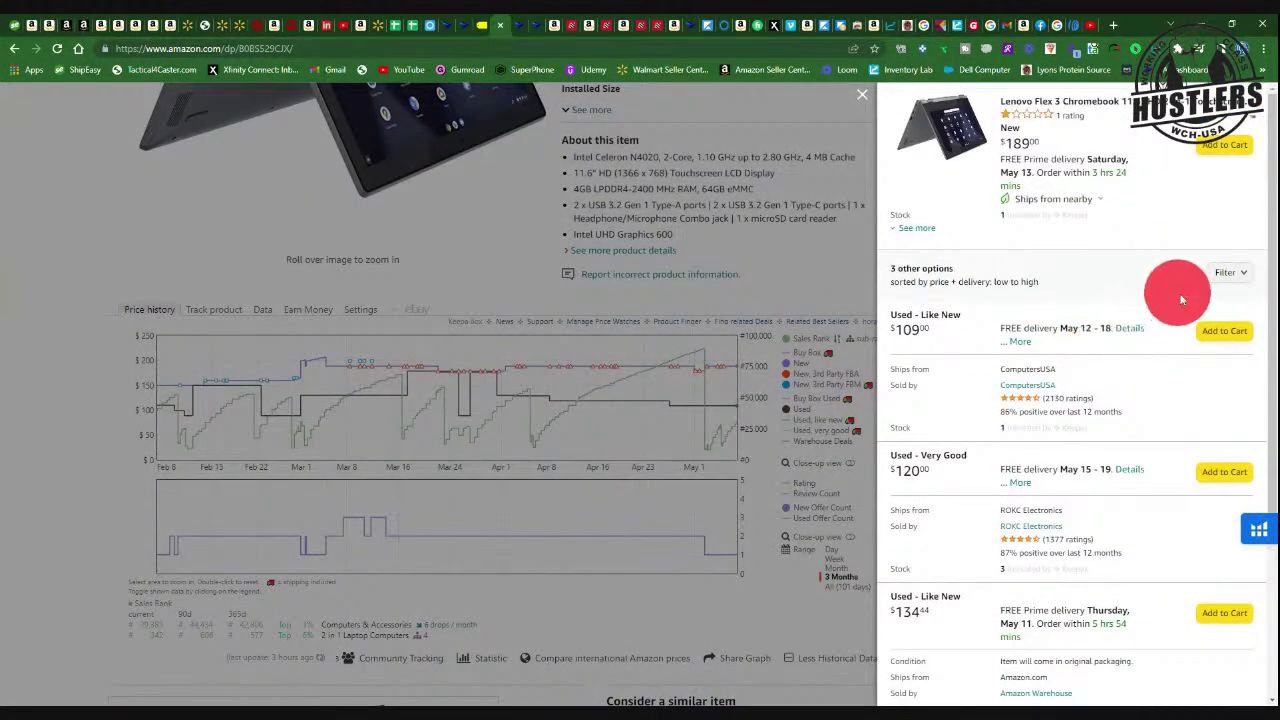
Filter the Chromebook's offers to New condition and check the featured offer's shipping and seller details.
left_click(1234, 277)
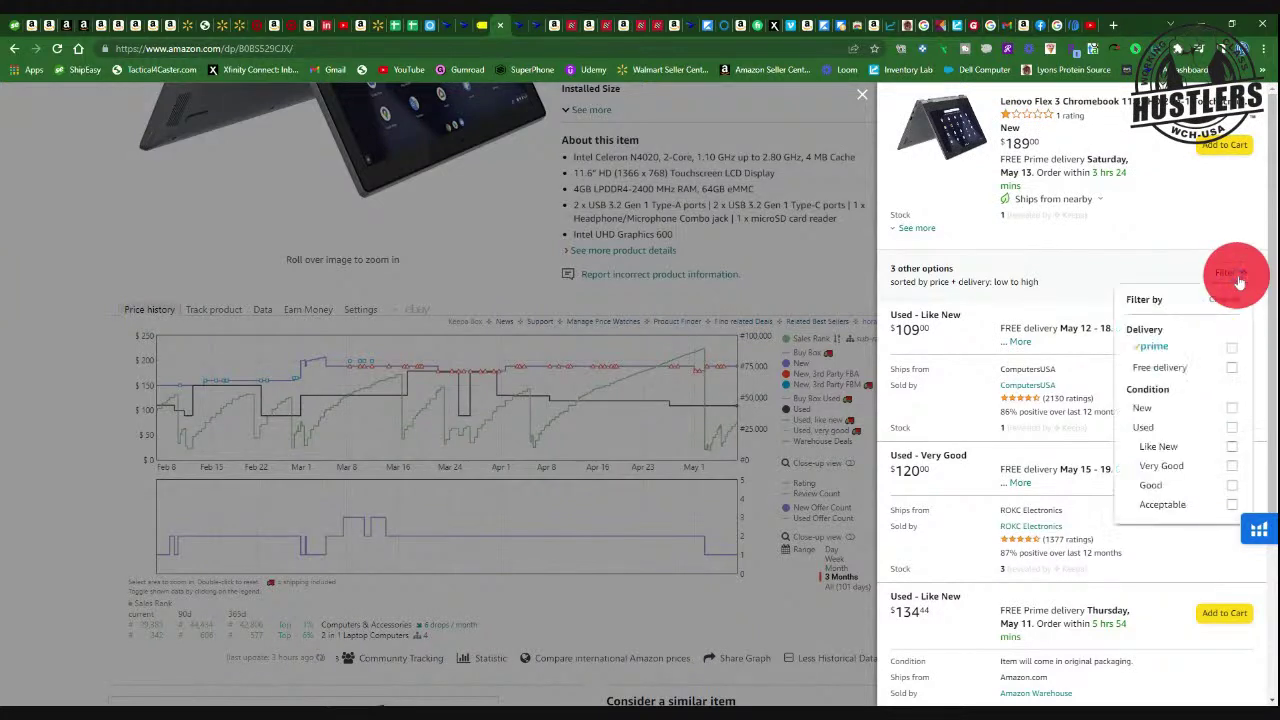
left_click(1232, 409)
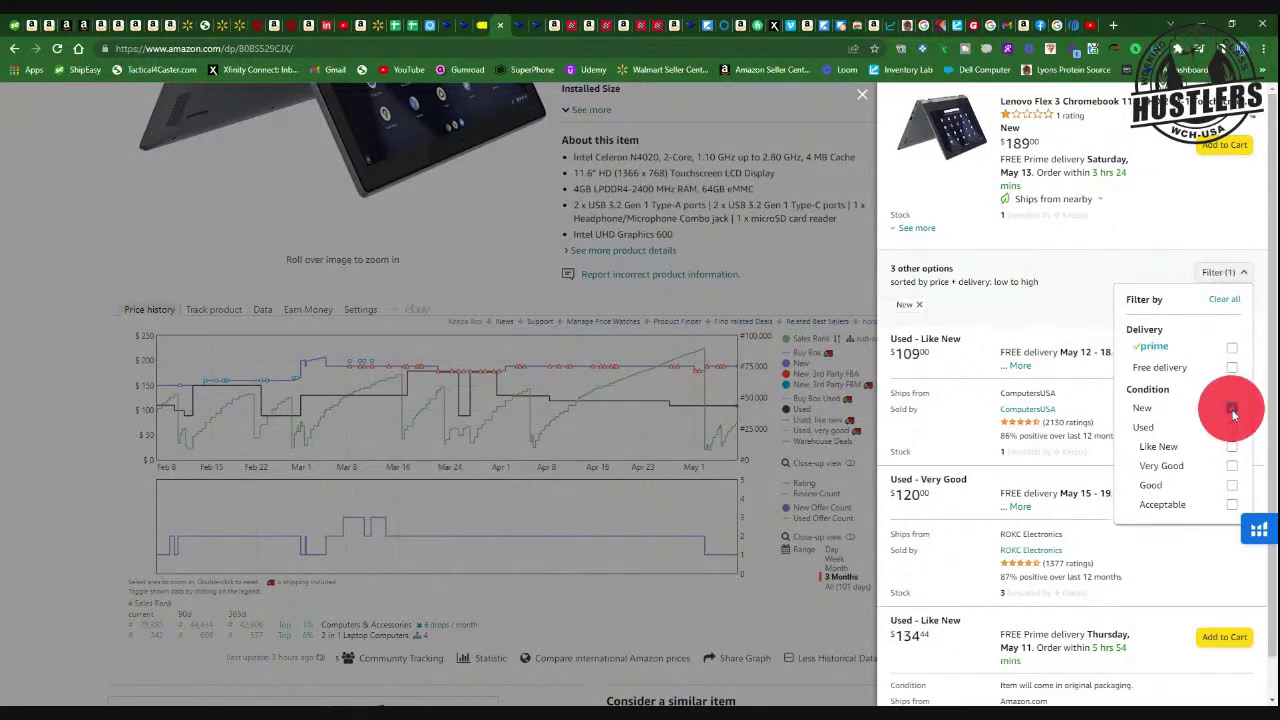
left_click(1063, 243)
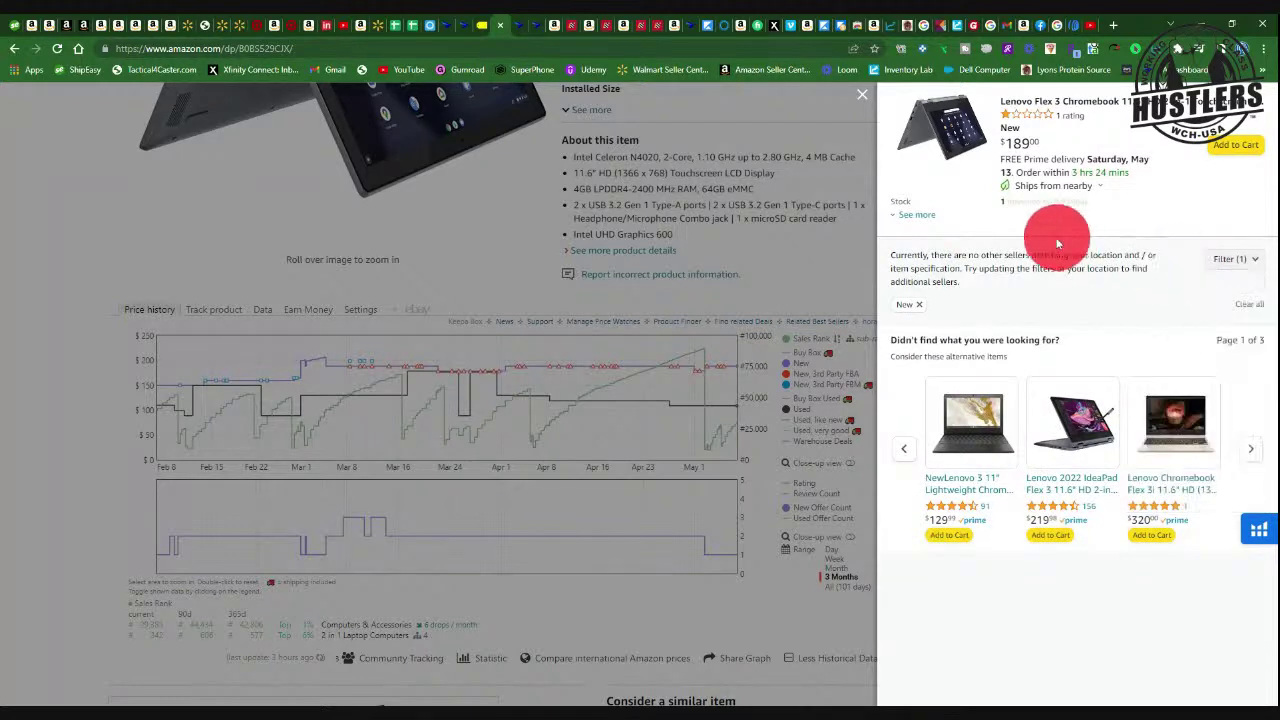
left_click(928, 215)
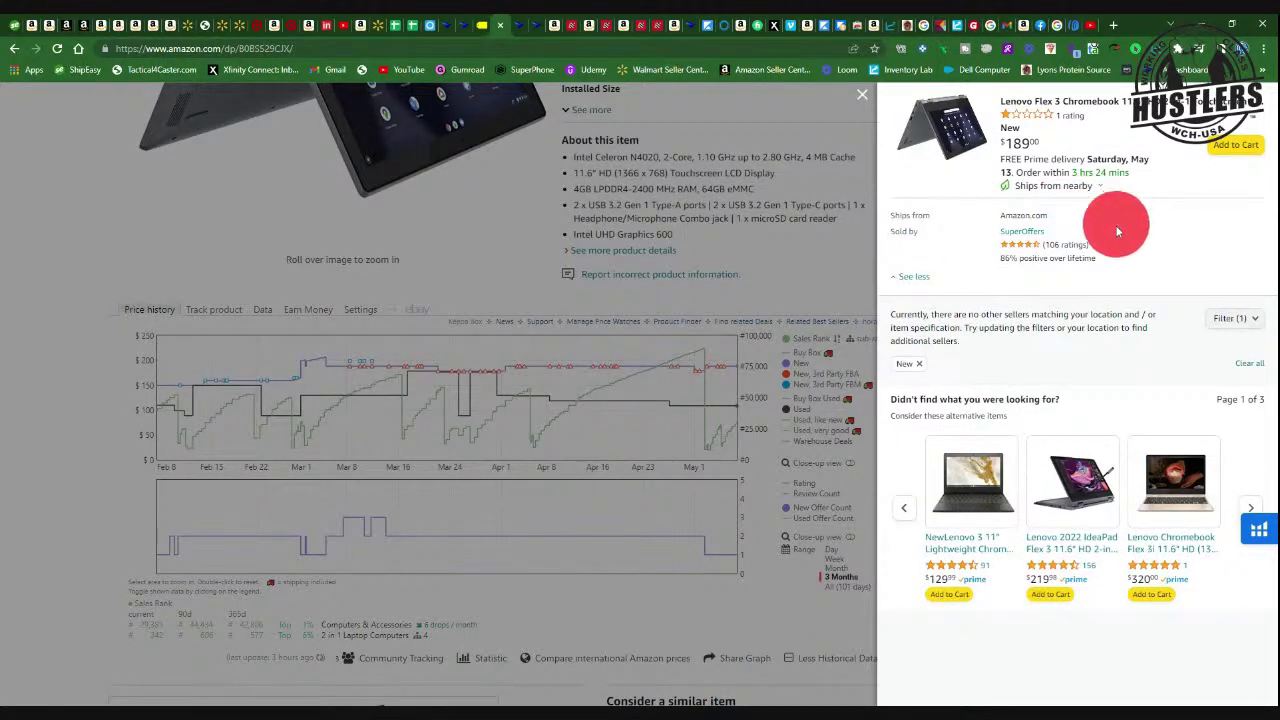
left_click(912, 277)
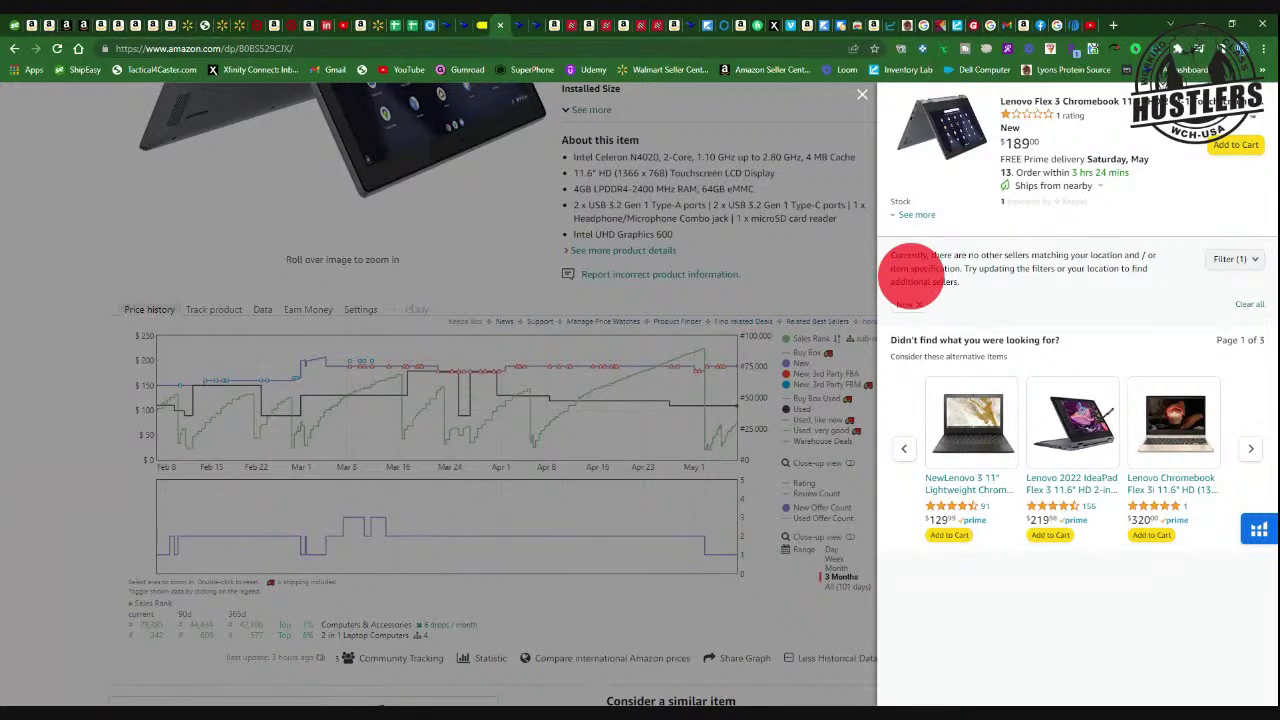
Close the Chromebook's offer list and look over its Amazon listing from the buying options to the price history.
left_click(862, 101)
scroll(971, 206, "up", 6)
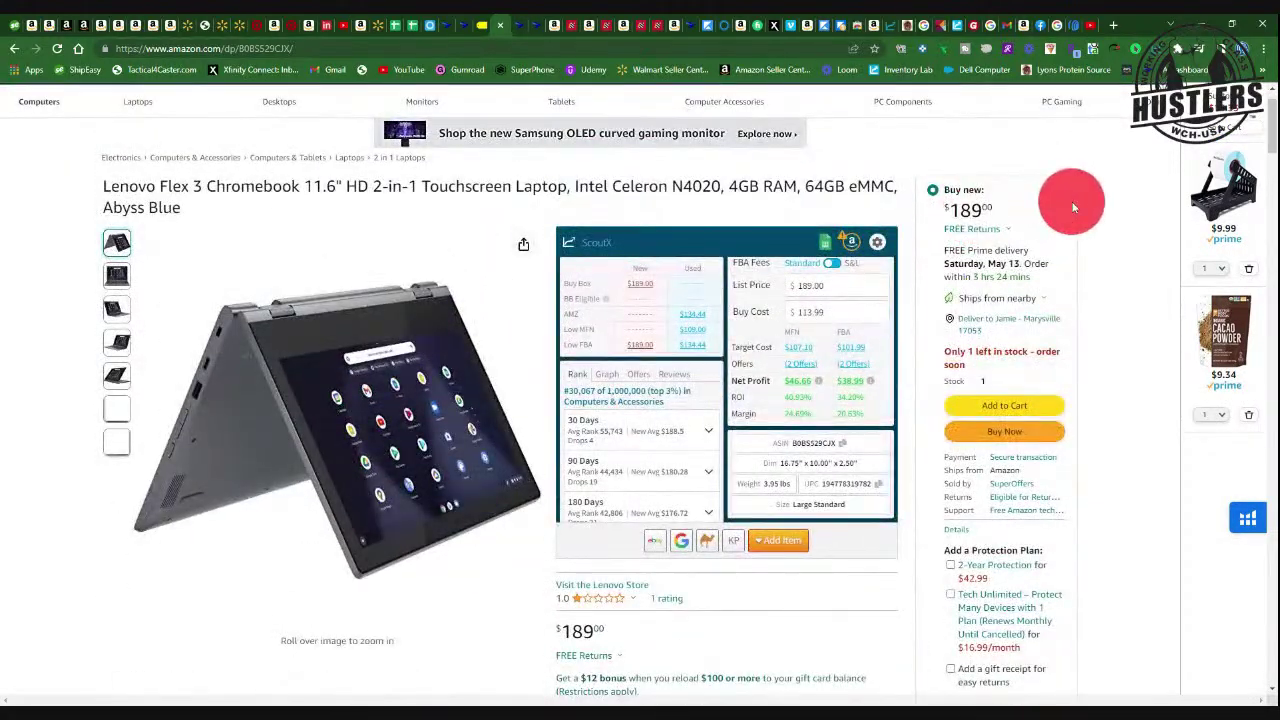
scroll(1090, 202, "up", 1)
scroll(1100, 206, "down", 3)
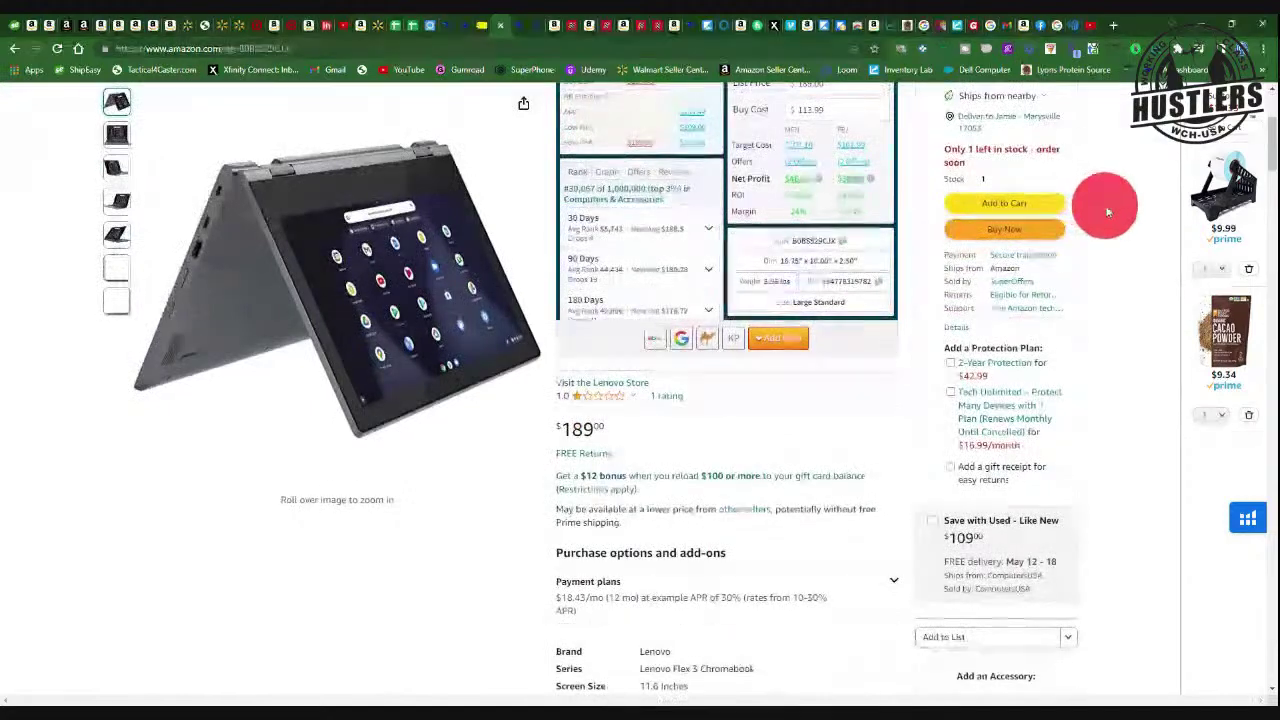
scroll(1106, 209, "down", 3)
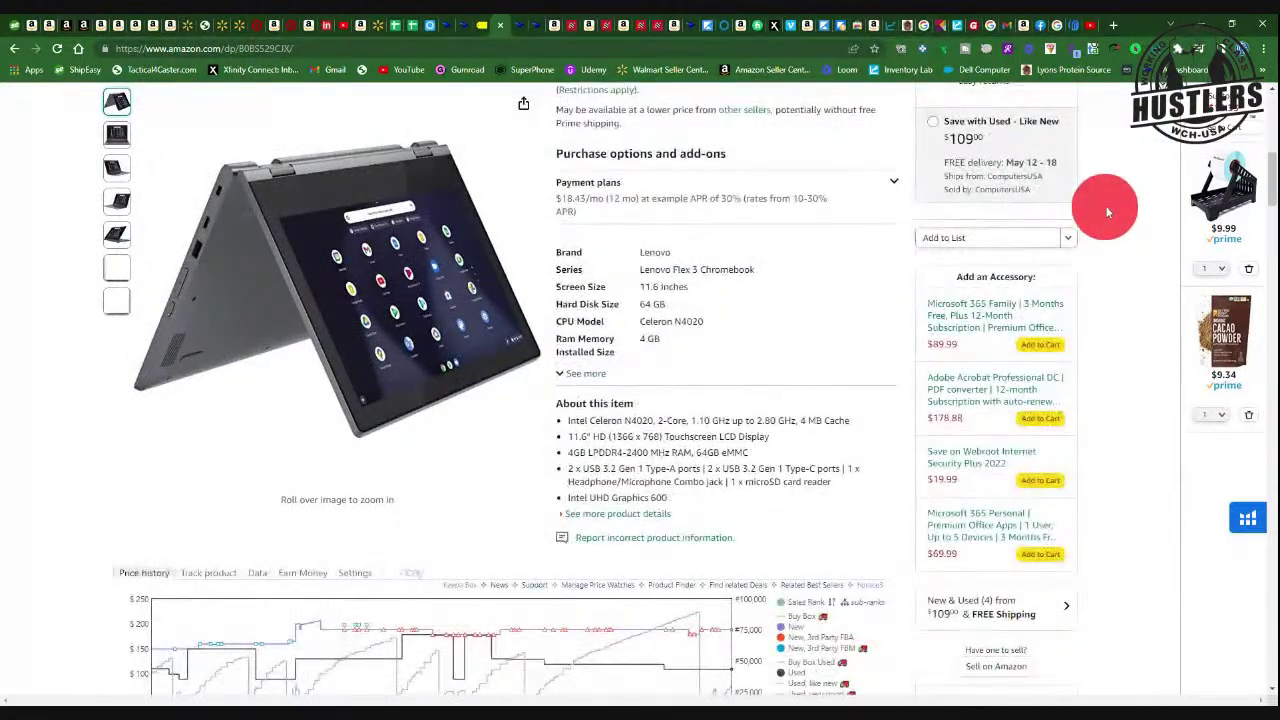
scroll(1106, 207, "up", 5)
scroll(1090, 215, "up", 1)
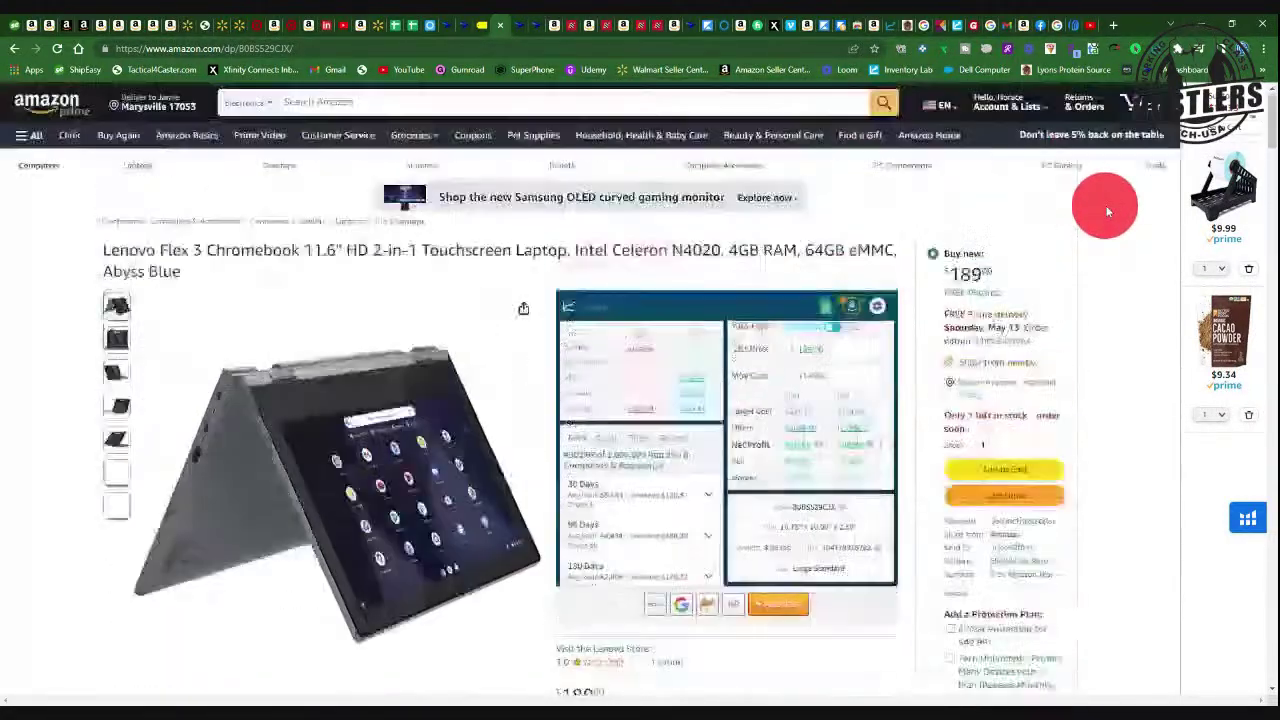
Compare the Chromebook's Best Buy clearance page with the FBA profit figures in ScoutX on its Amazon listing.
left_click(484, 24)
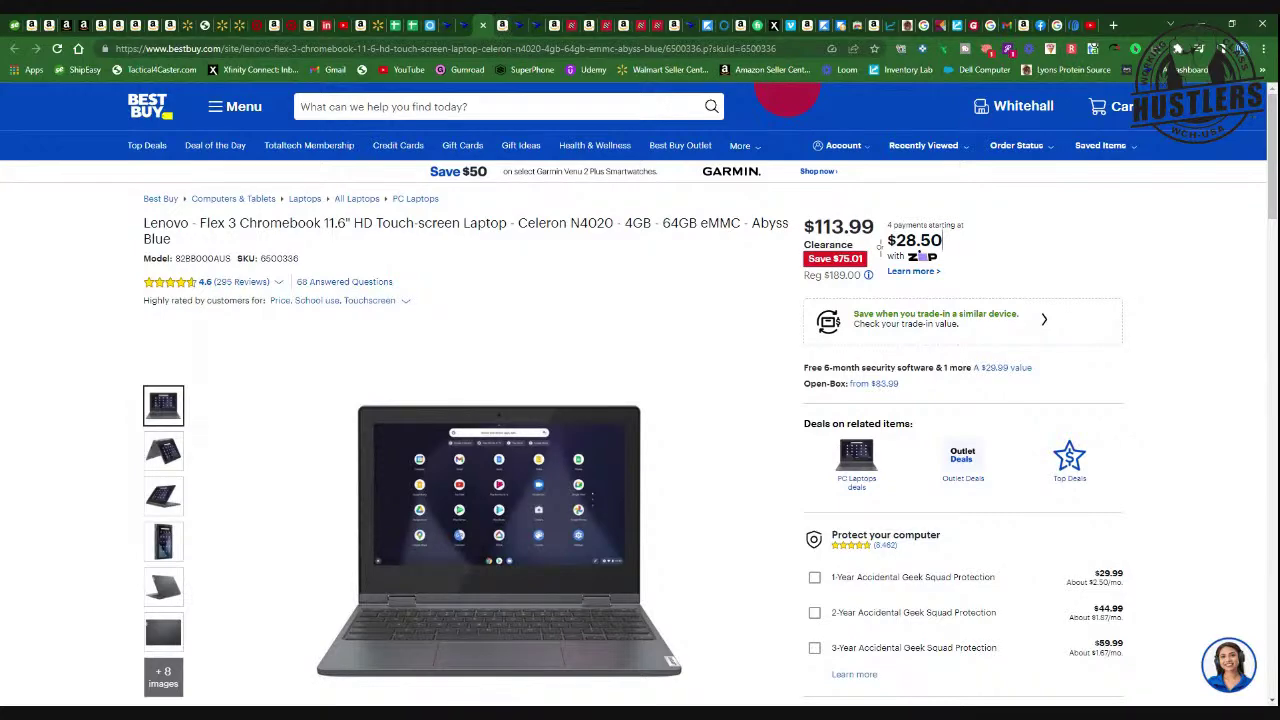
left_click(490, 25)
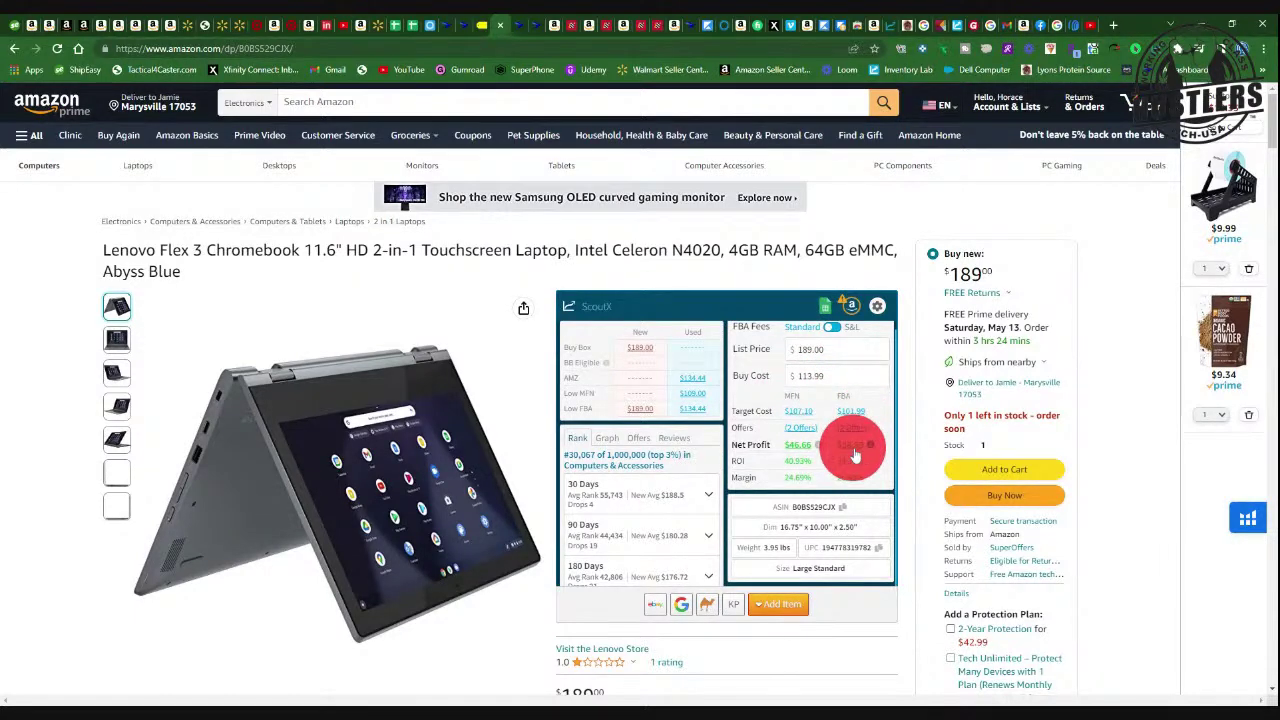
mouse_move(855, 455)
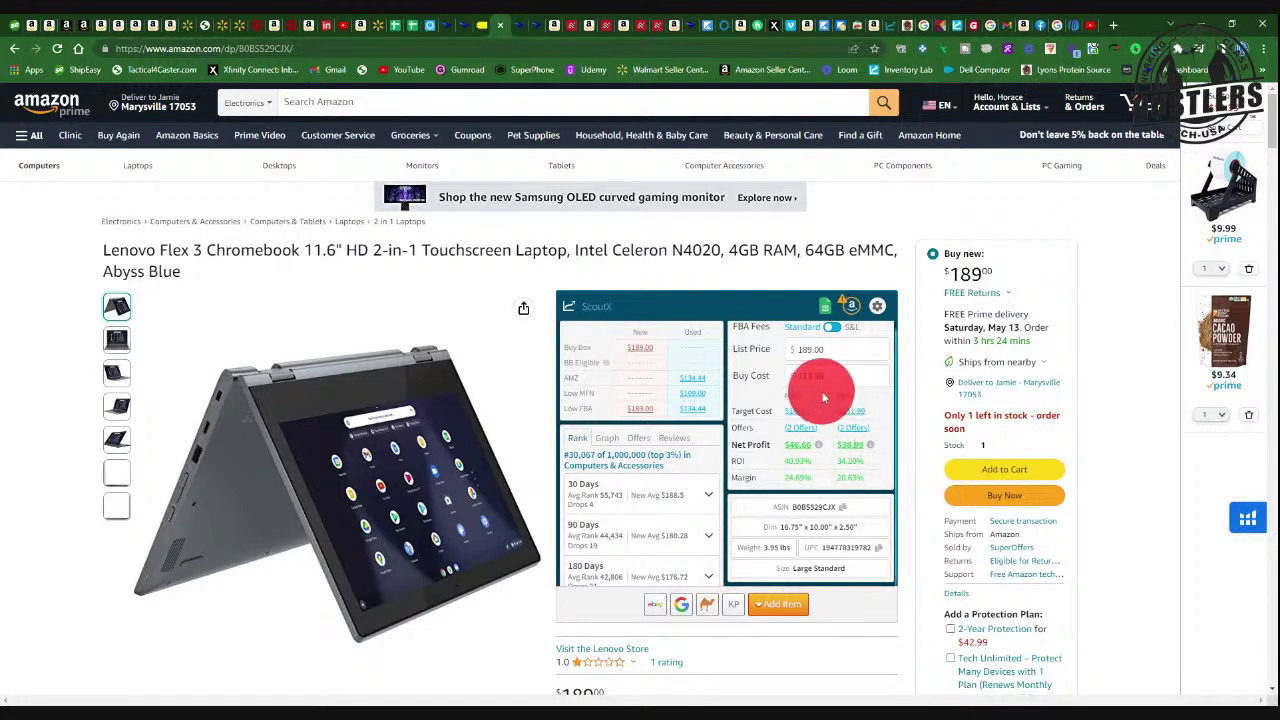
mouse_move(423, 443)
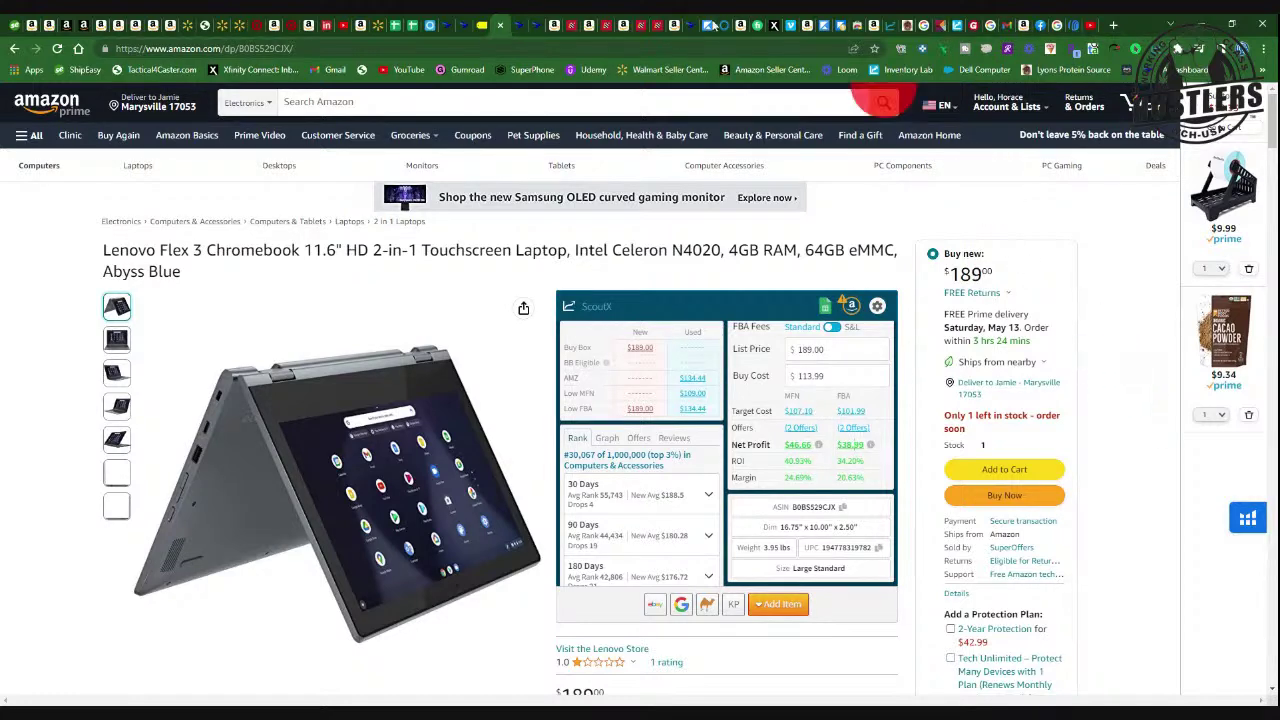
left_click(484, 26)
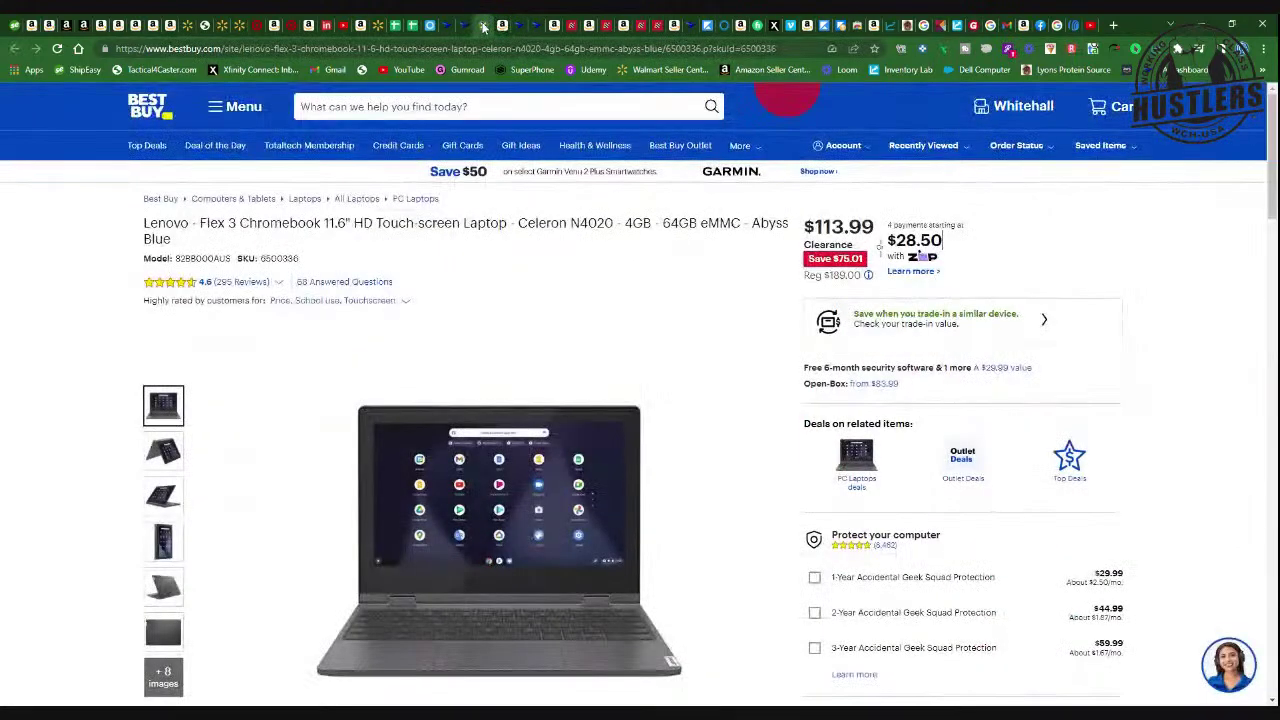
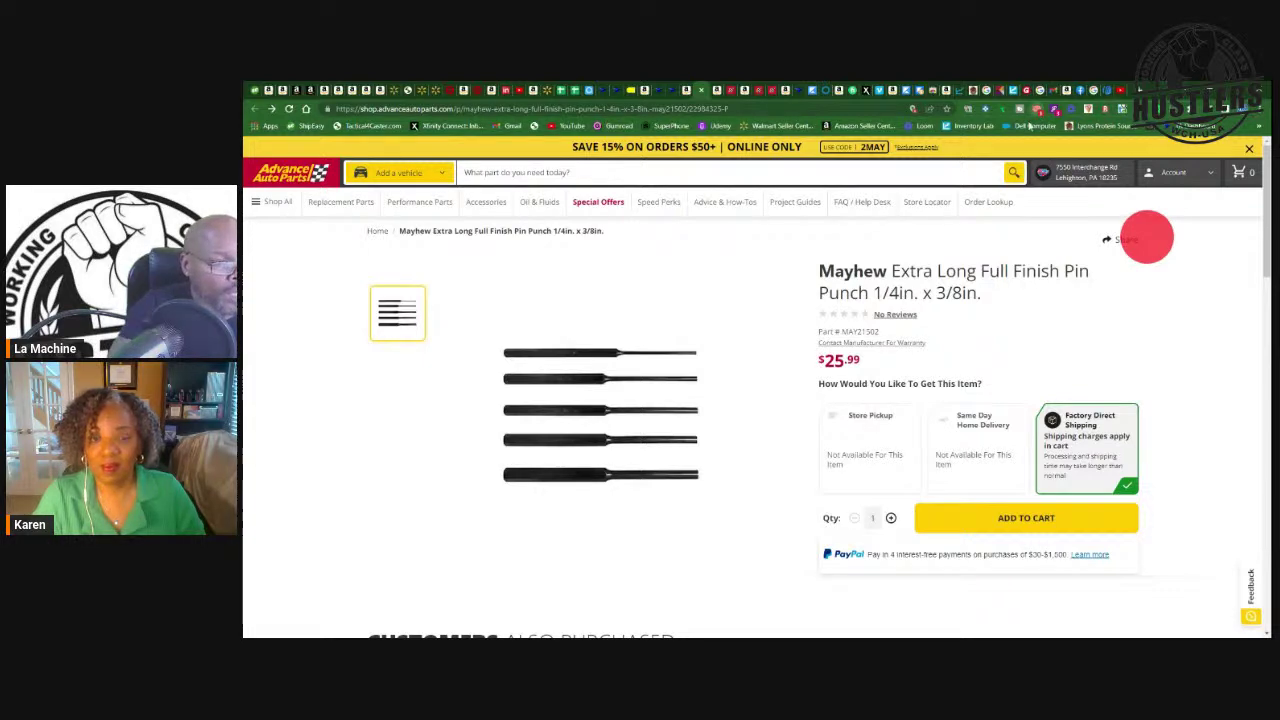
View the BeFrugal cash back history and compare the Mayhew pin punch set across Advance Auto Parts, Amazon and the Tactical Arbitrage results.
key("alt+Left")
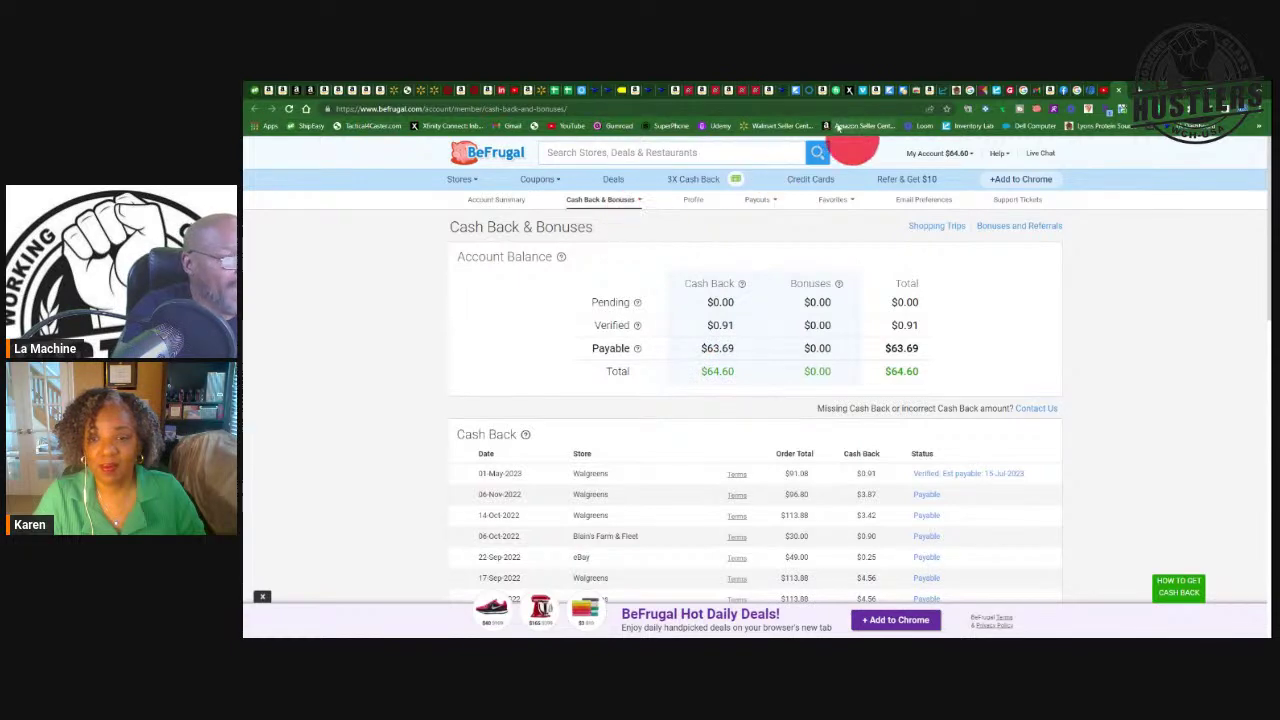
left_click(688, 92)
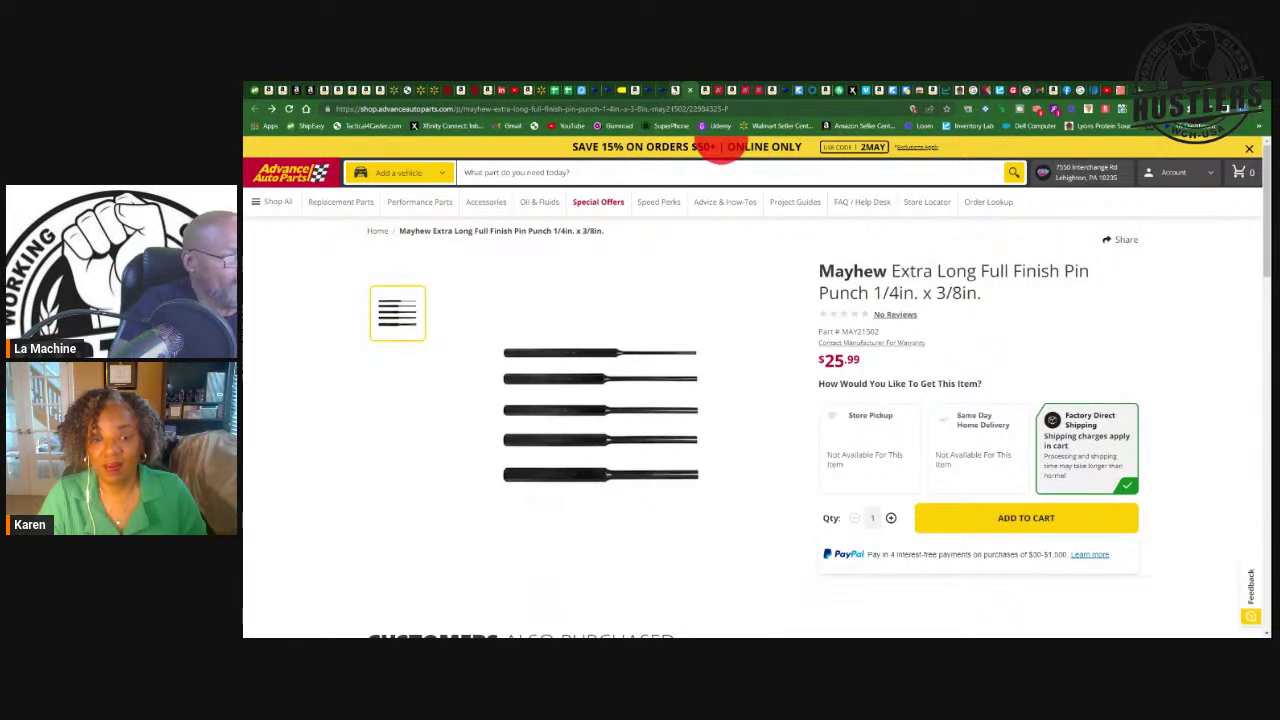
left_click(666, 91)
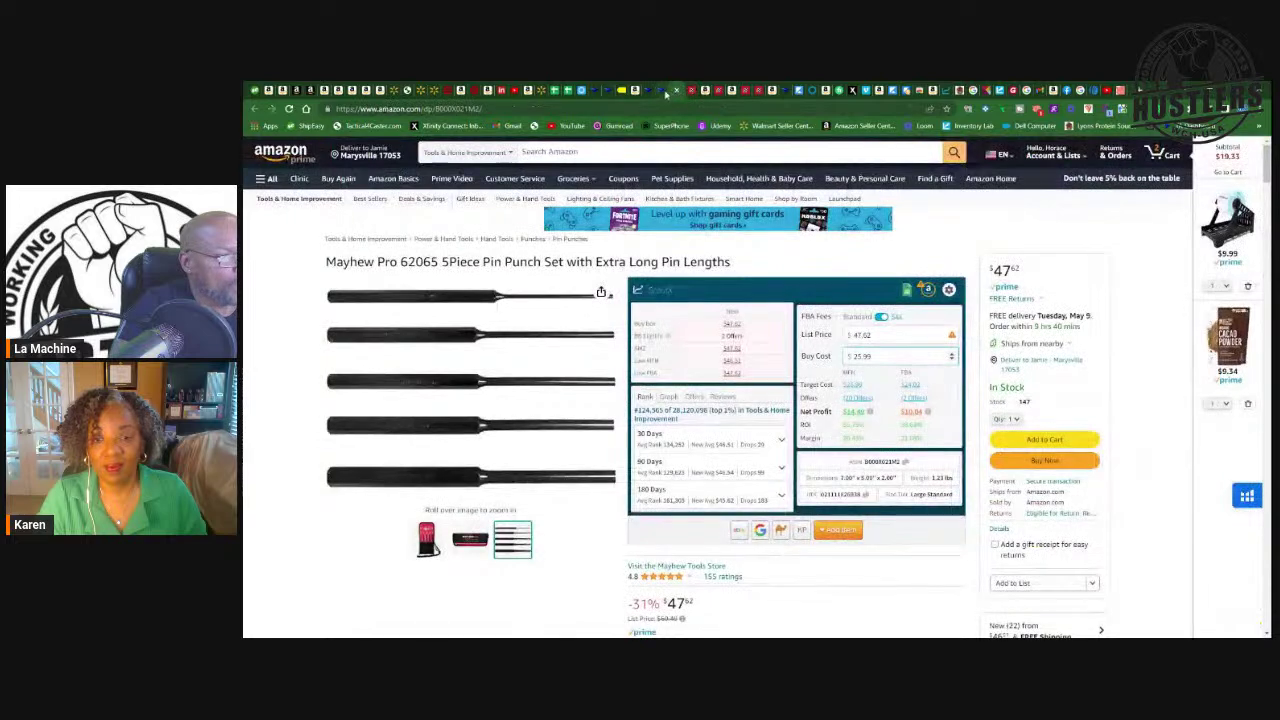
left_click(659, 91)
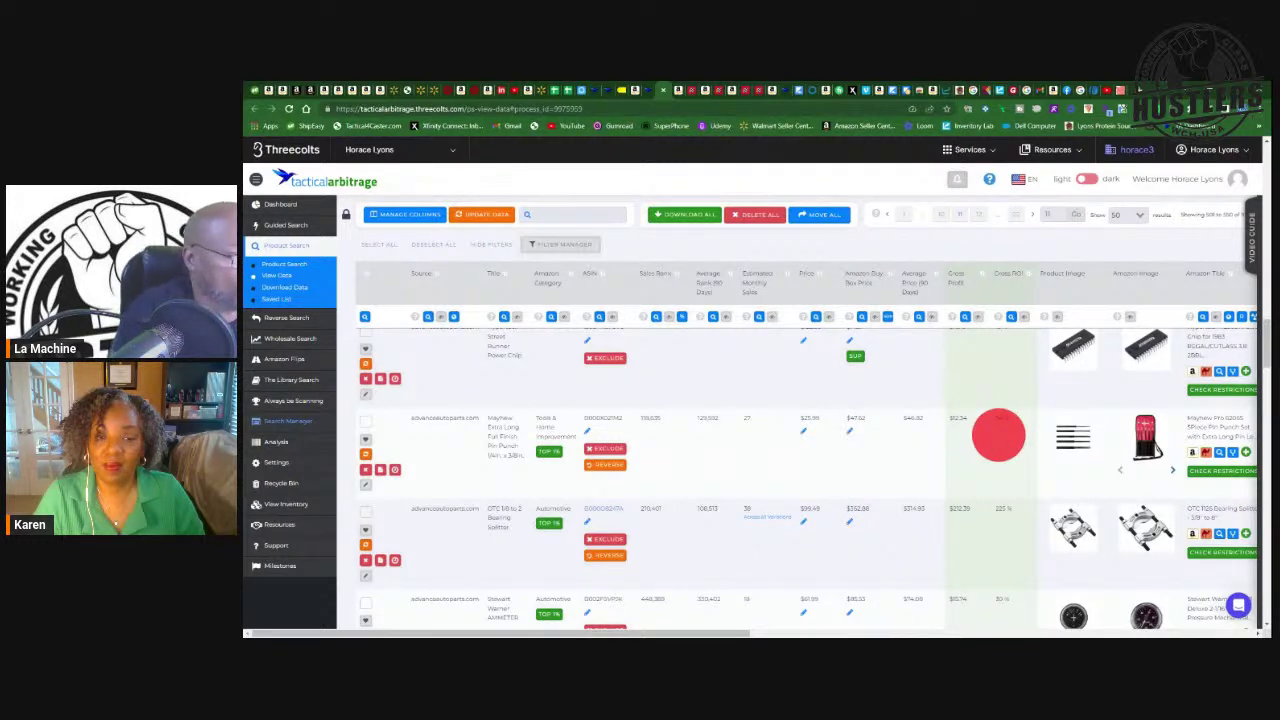
left_click(690, 91)
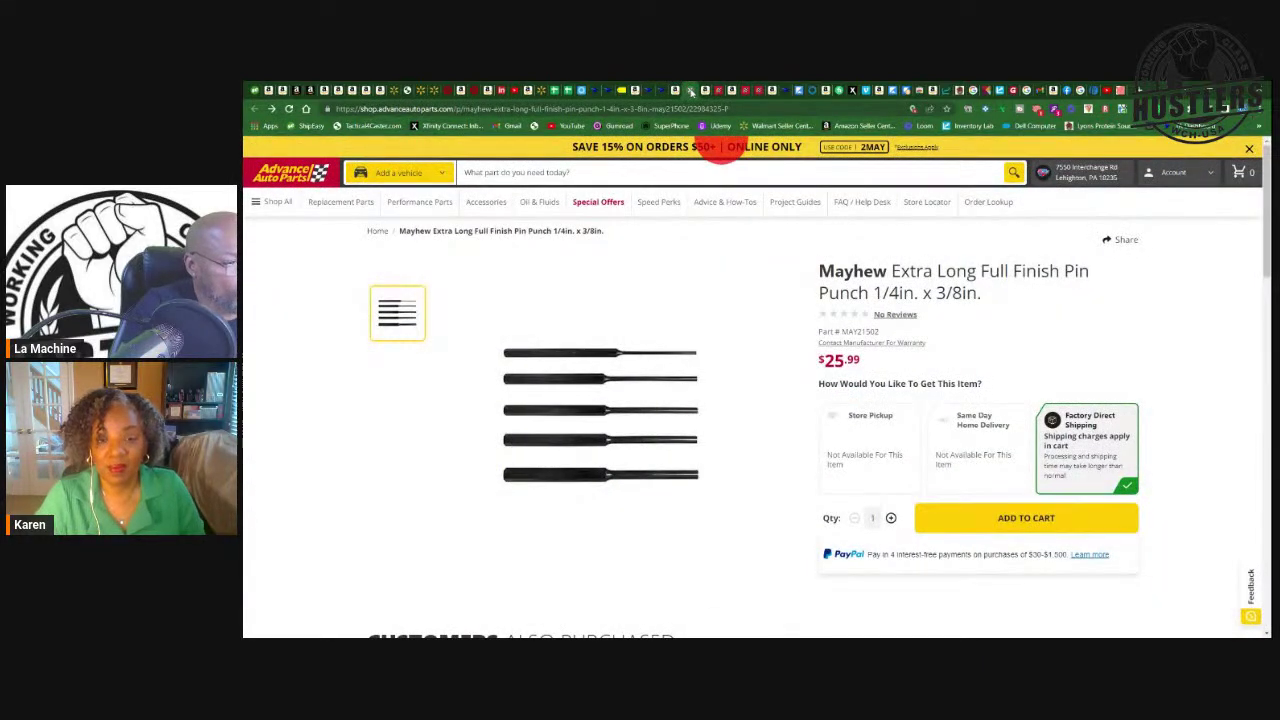
left_click(675, 91)
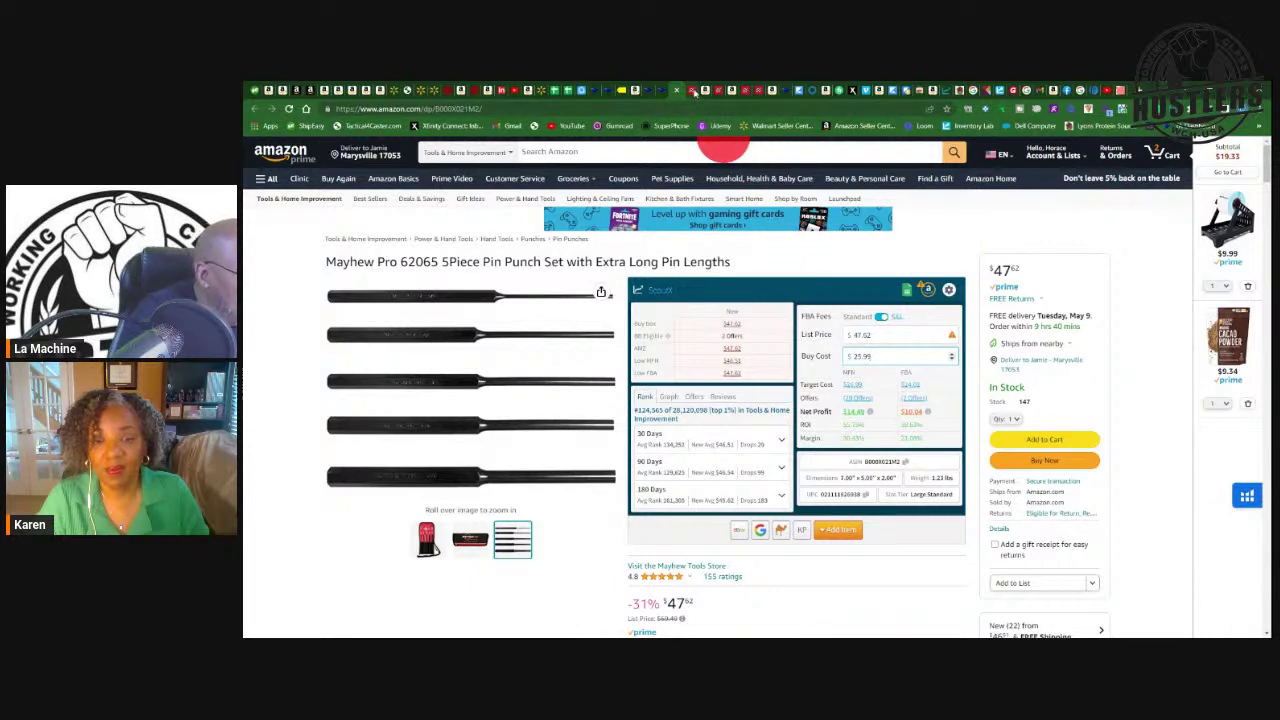
left_click(693, 90)
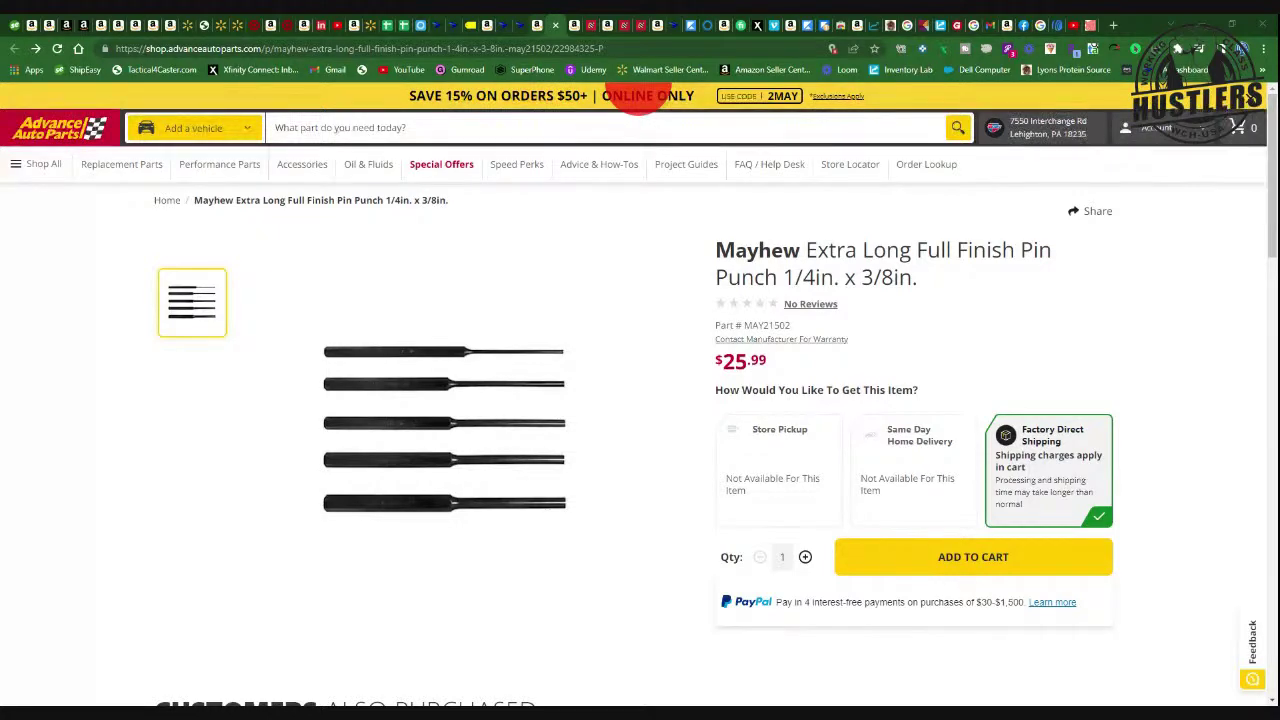
Open the Mayhew pin punch set's other offers on Amazon and filter them to New condition.
left_click(538, 25)
scroll(1101, 385, "down", 2)
scroll(1099, 379, "down", 3)
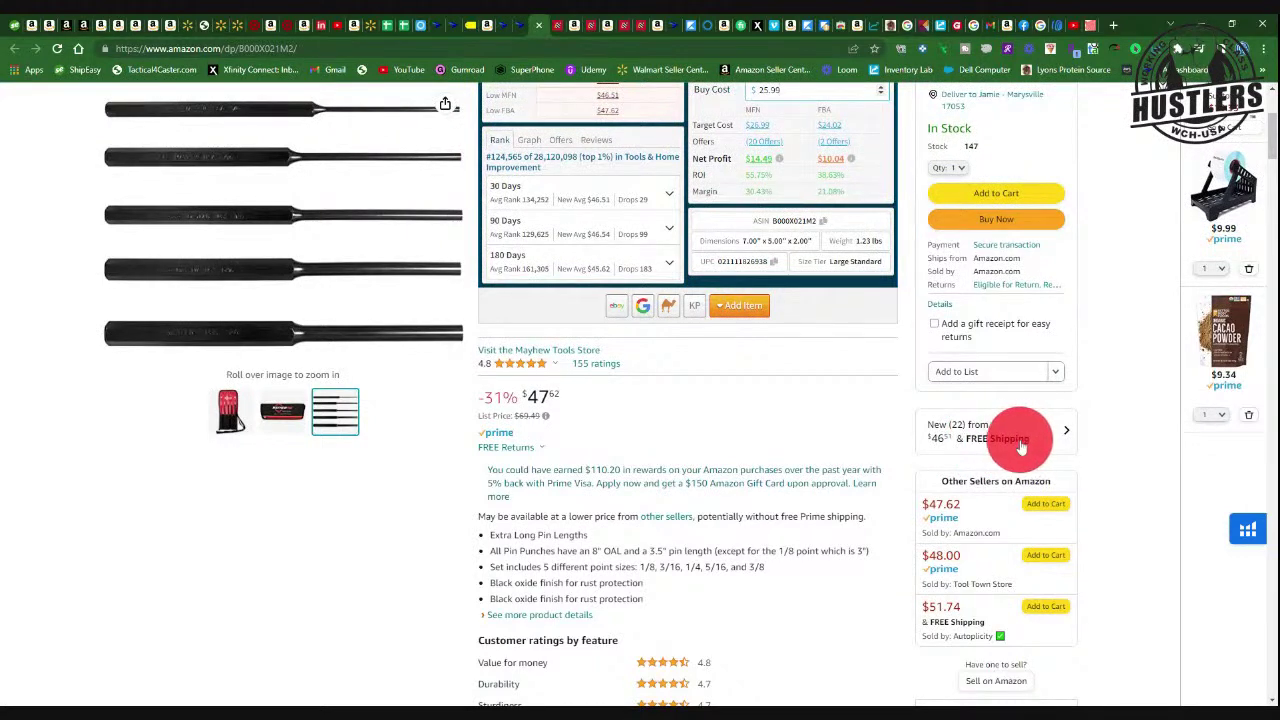
left_click(1004, 437)
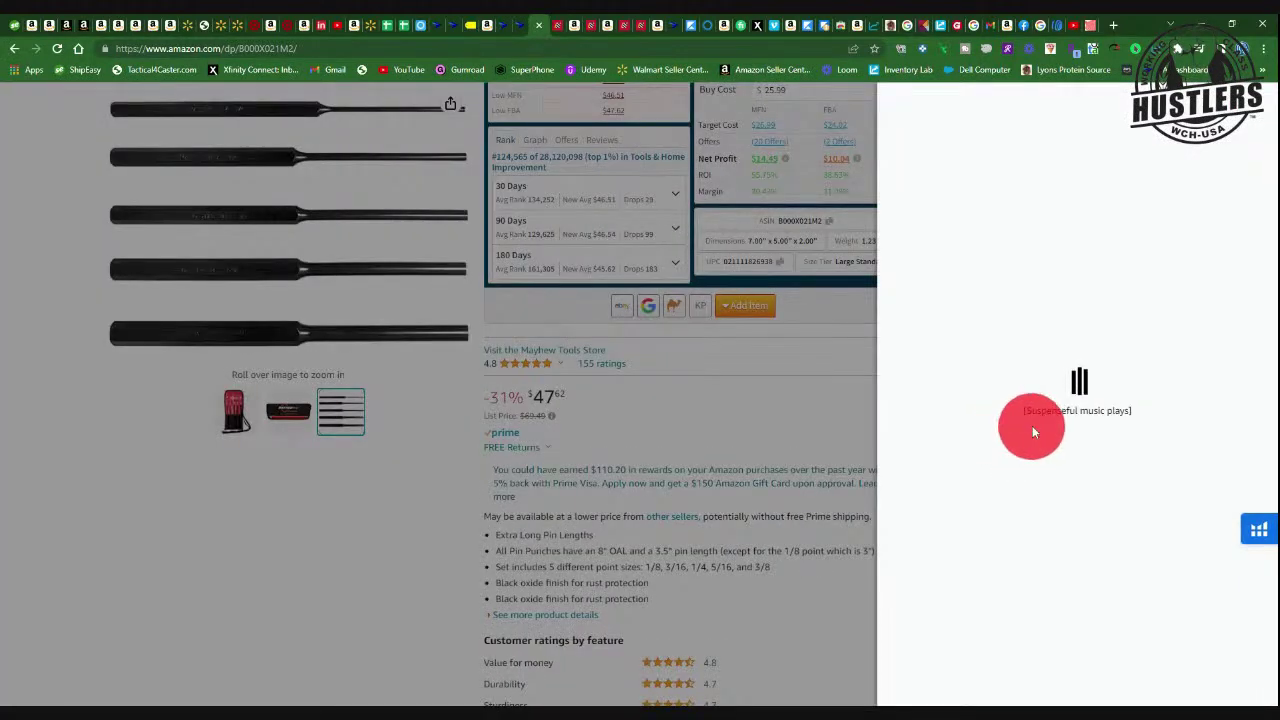
left_click(1229, 275)
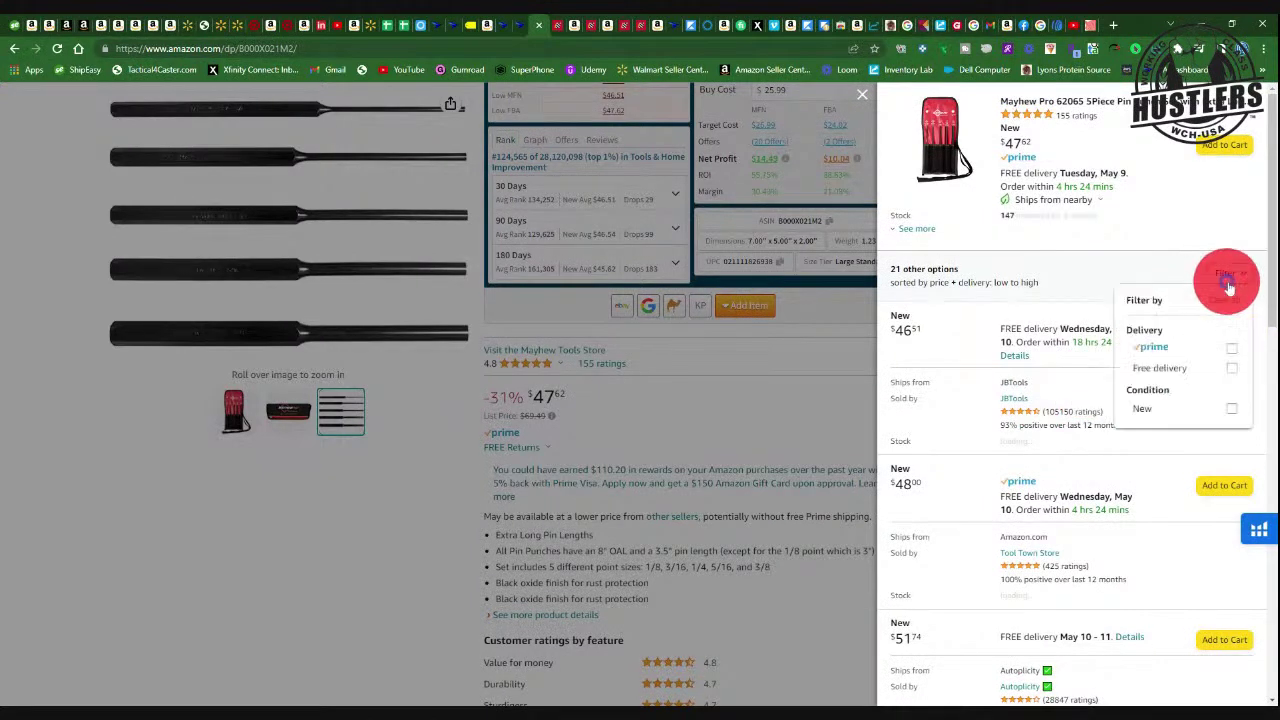
left_click(1233, 410)
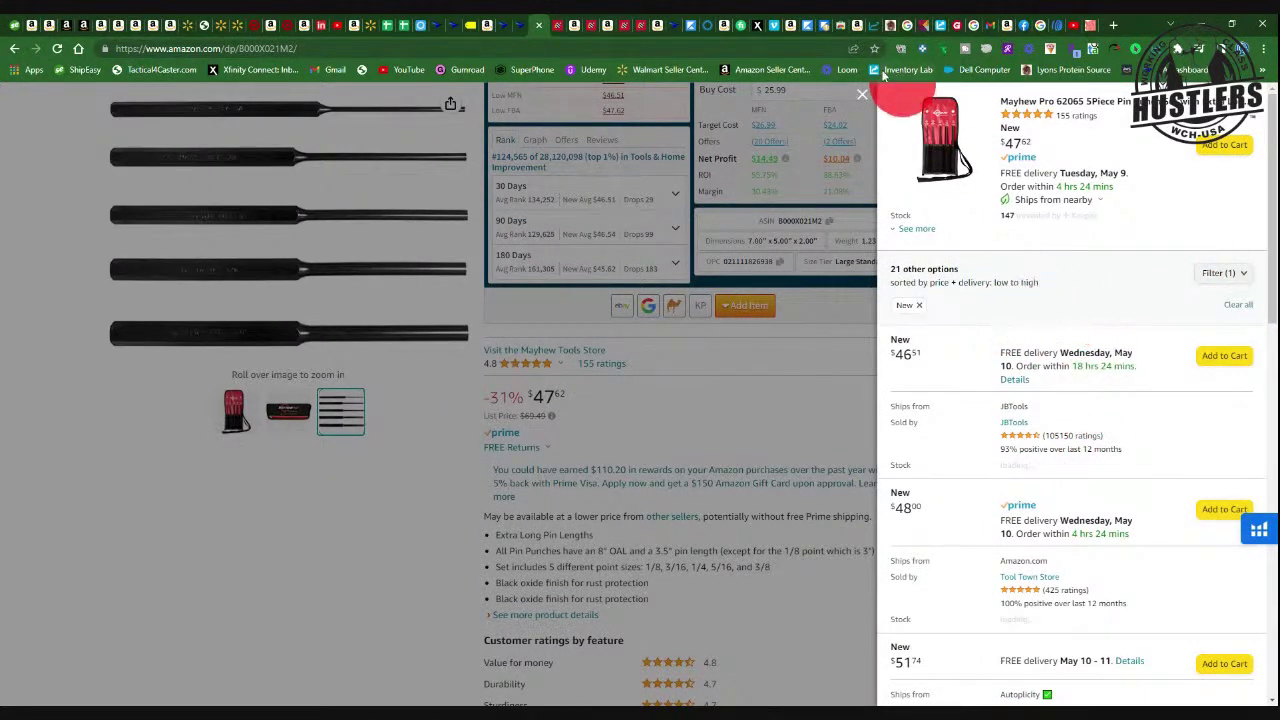
Close the pin punch set's offer list and view its FBA and MFN offer breakdown in ScoutX.
left_click(862, 94)
scroll(880, 160, "up", 1)
scroll(870, 182, "up", 2)
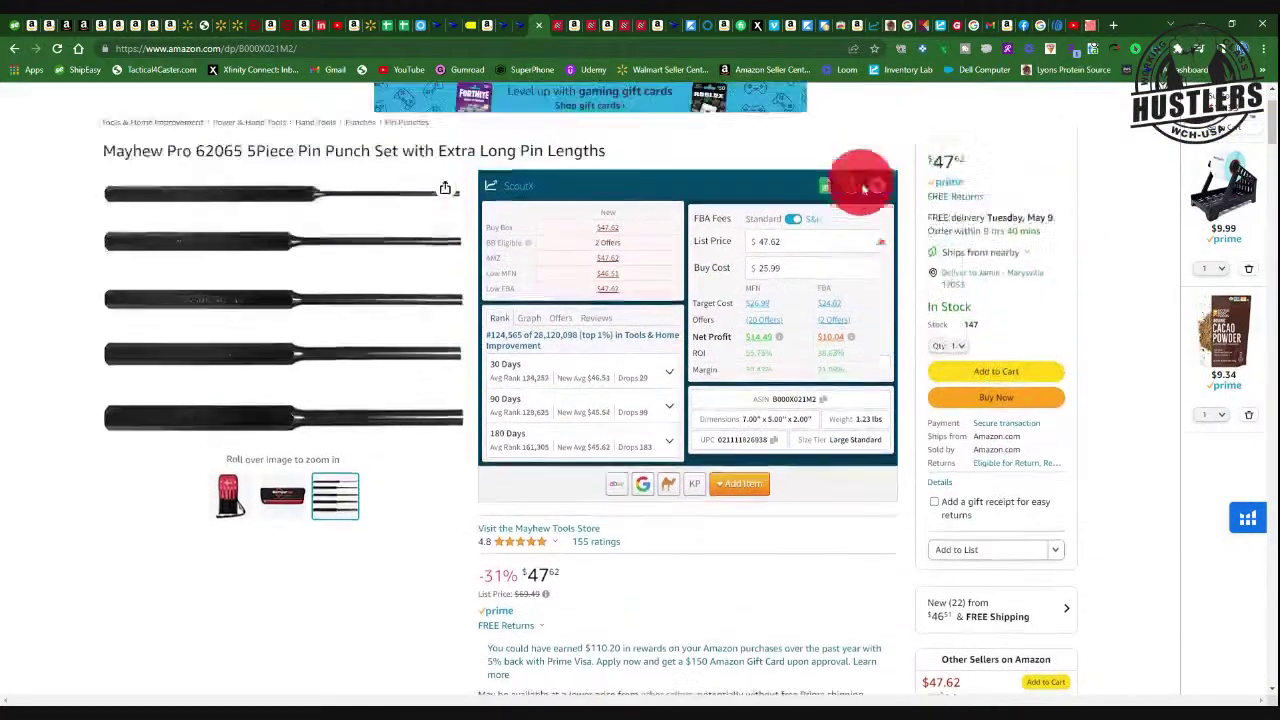
left_click(561, 340)
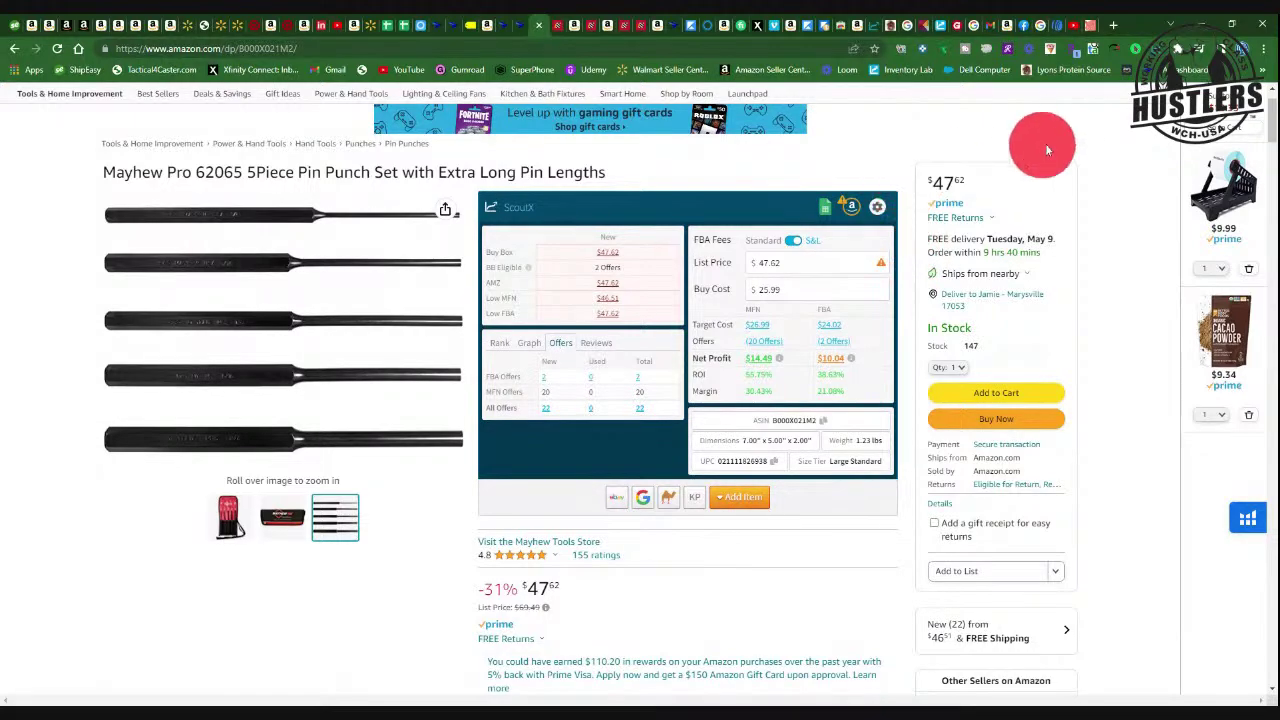
Reopen the Mayhew pin punch set's Amazon offers and filter them to Prime delivery.
scroll(1140, 271, "down", 3)
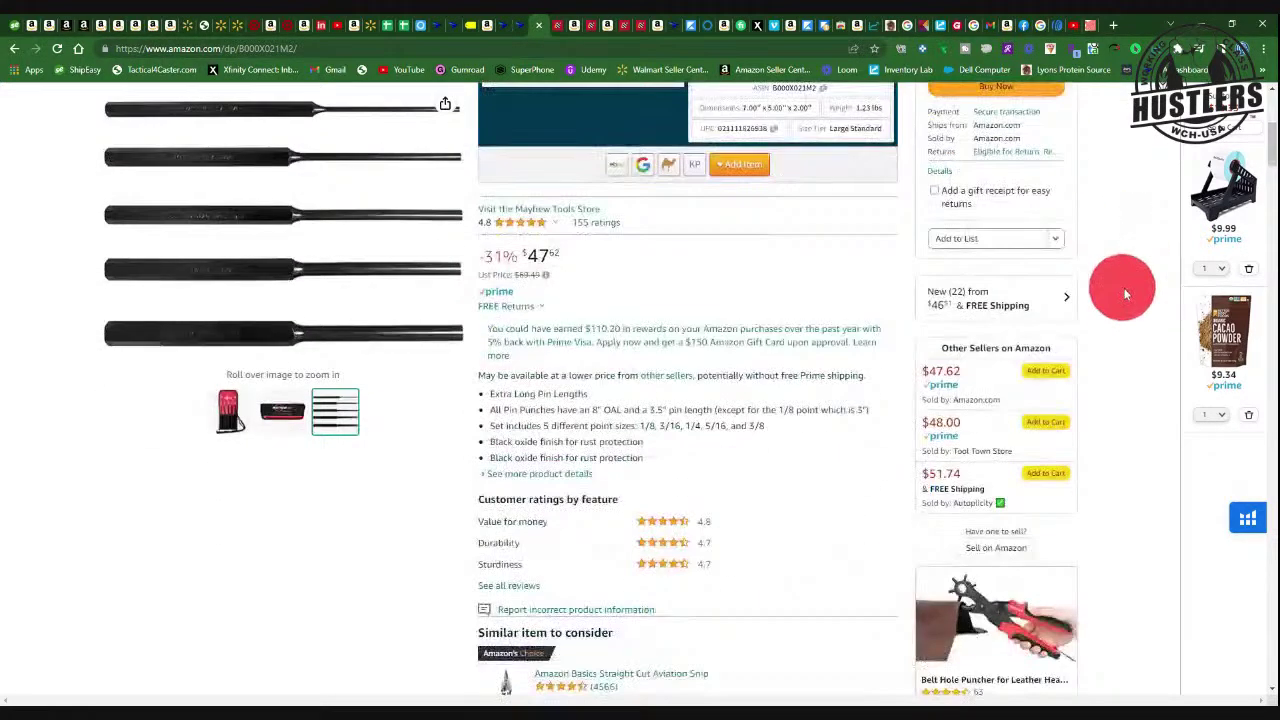
left_click(1017, 313)
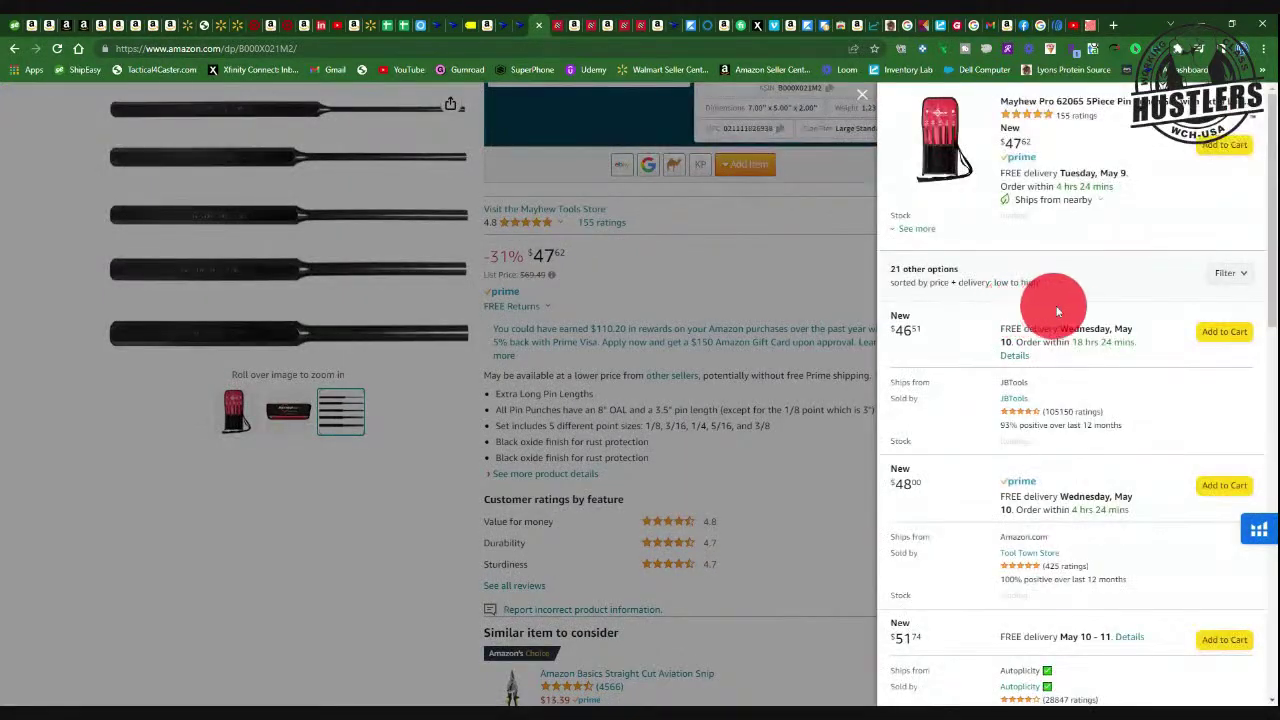
left_click(1227, 279)
left_click(1232, 348)
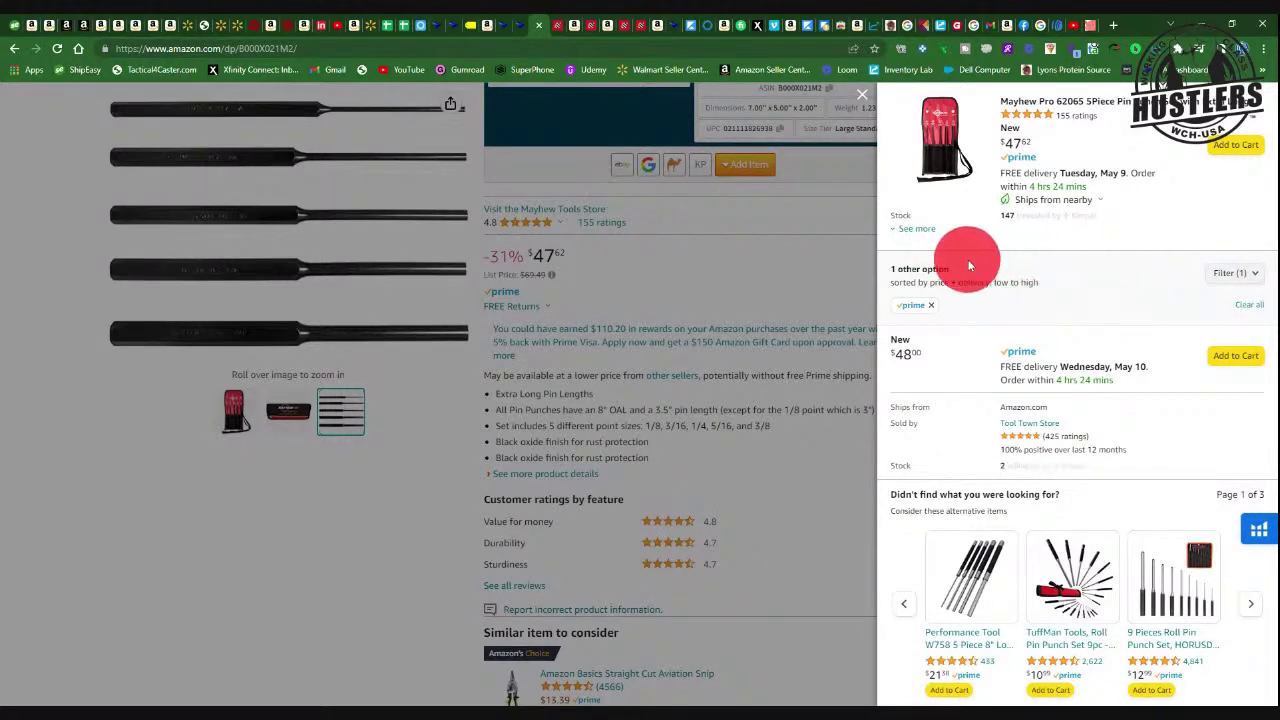
Clear the Prime filter from the Mayhew pin punch set's offers, close the offer list and return to its ScoutX figures.
left_click(1236, 273)
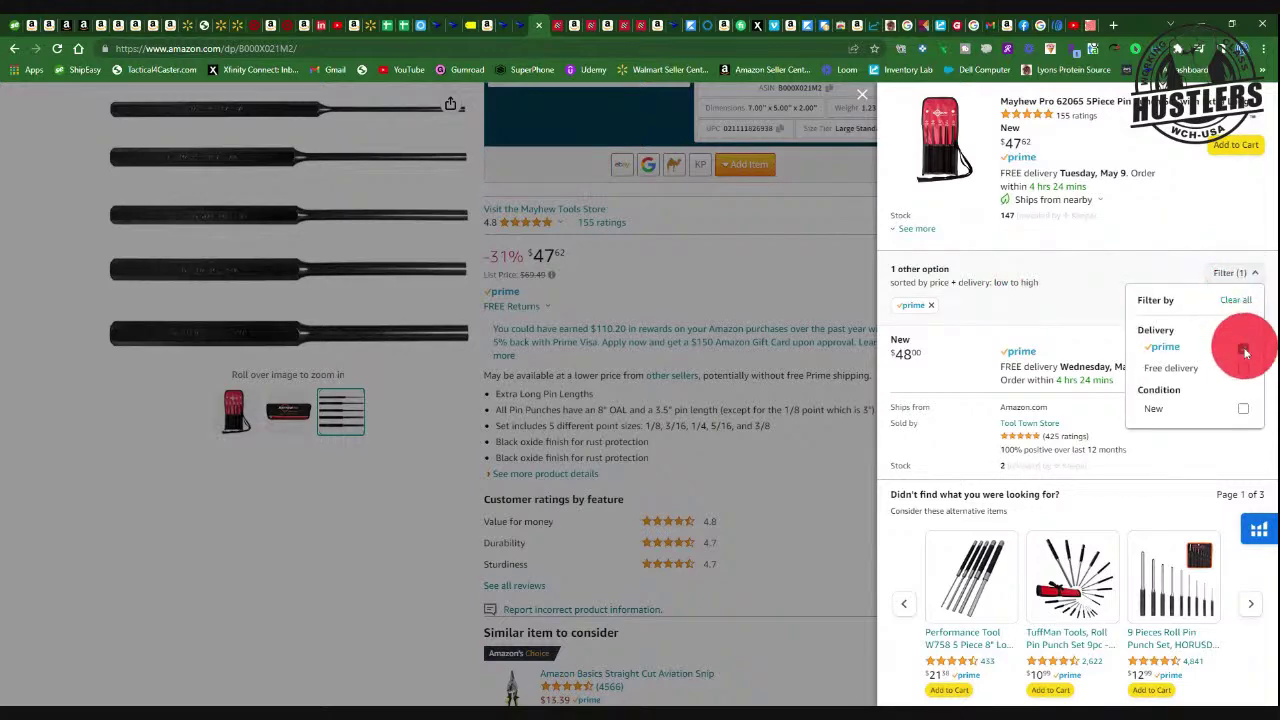
left_click(1243, 347)
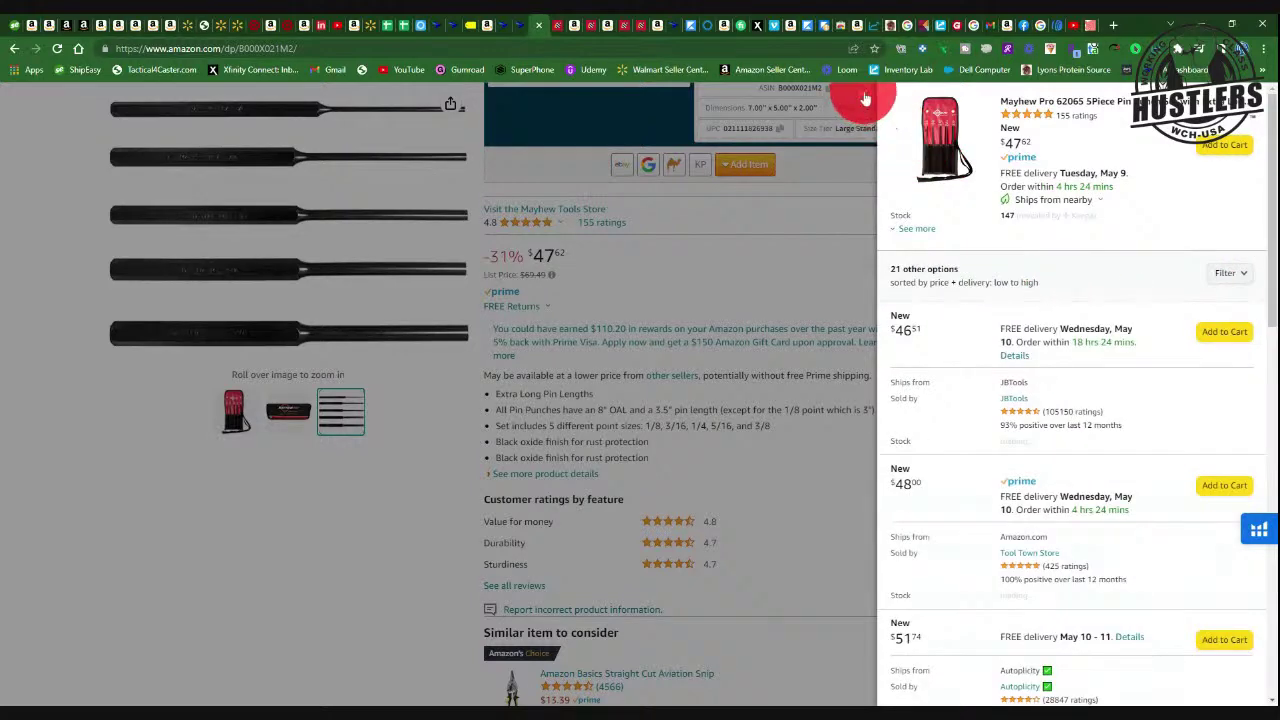
left_click(863, 96)
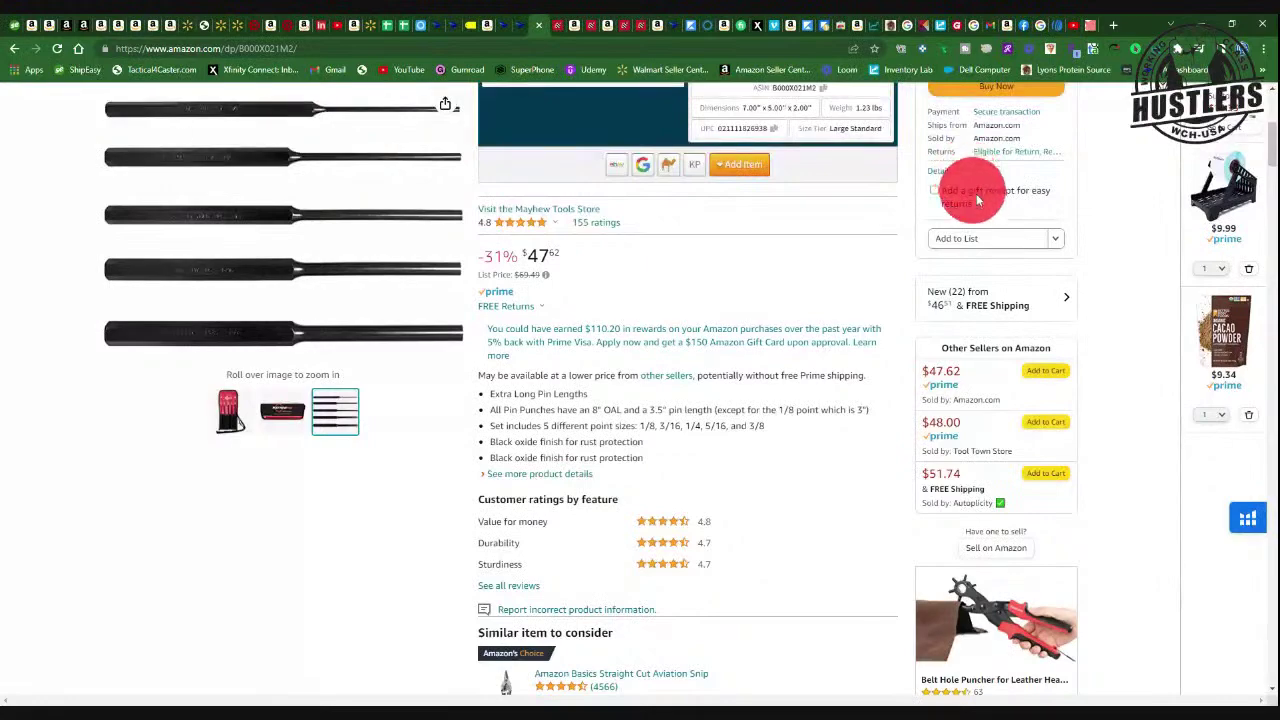
scroll(1040, 240, "up", 3)
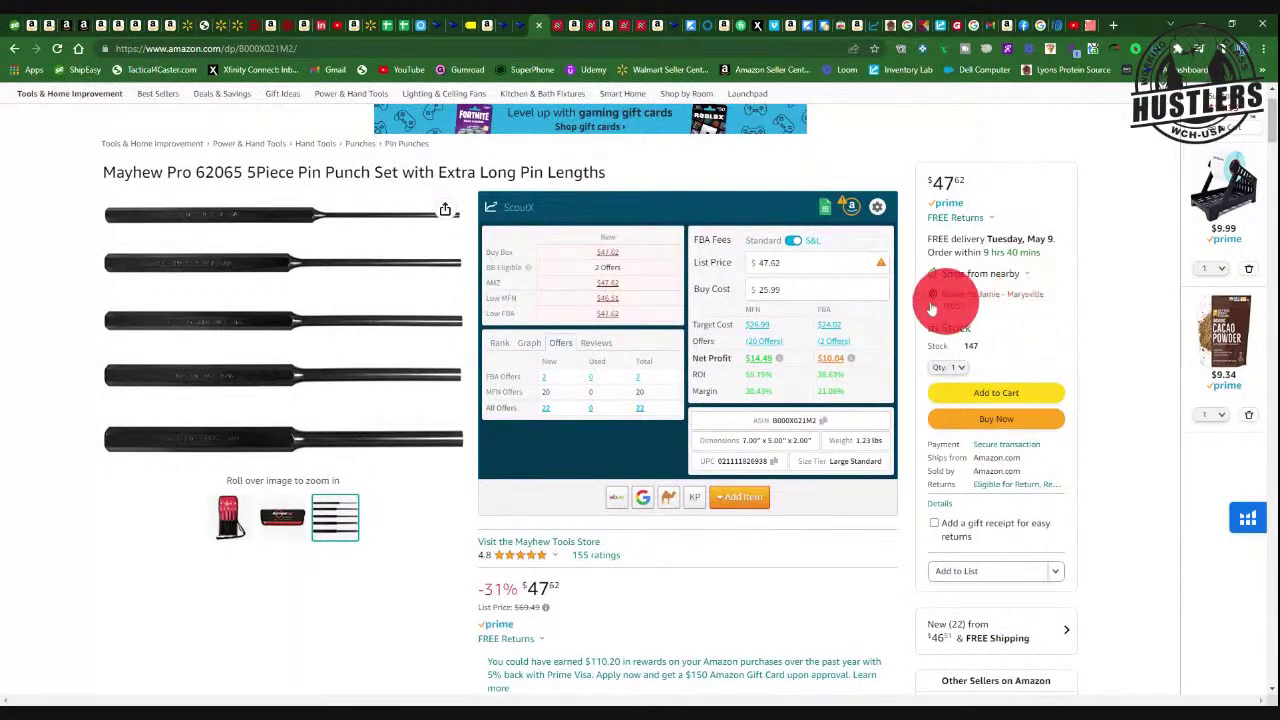
Switch ScoutX's FBA fees for the pin punch set to Standard and set the buy cost to 21.05.
mouse_move(882, 264)
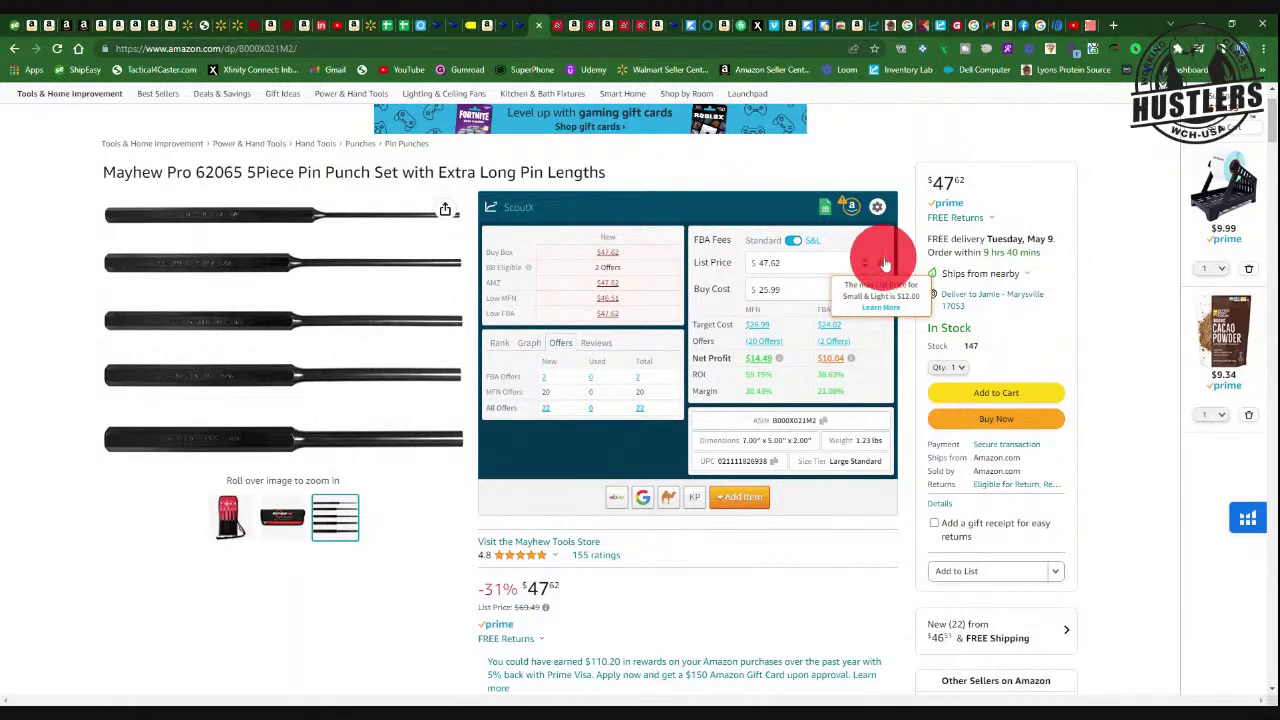
mouse_move(1013, 272)
left_click(792, 241)
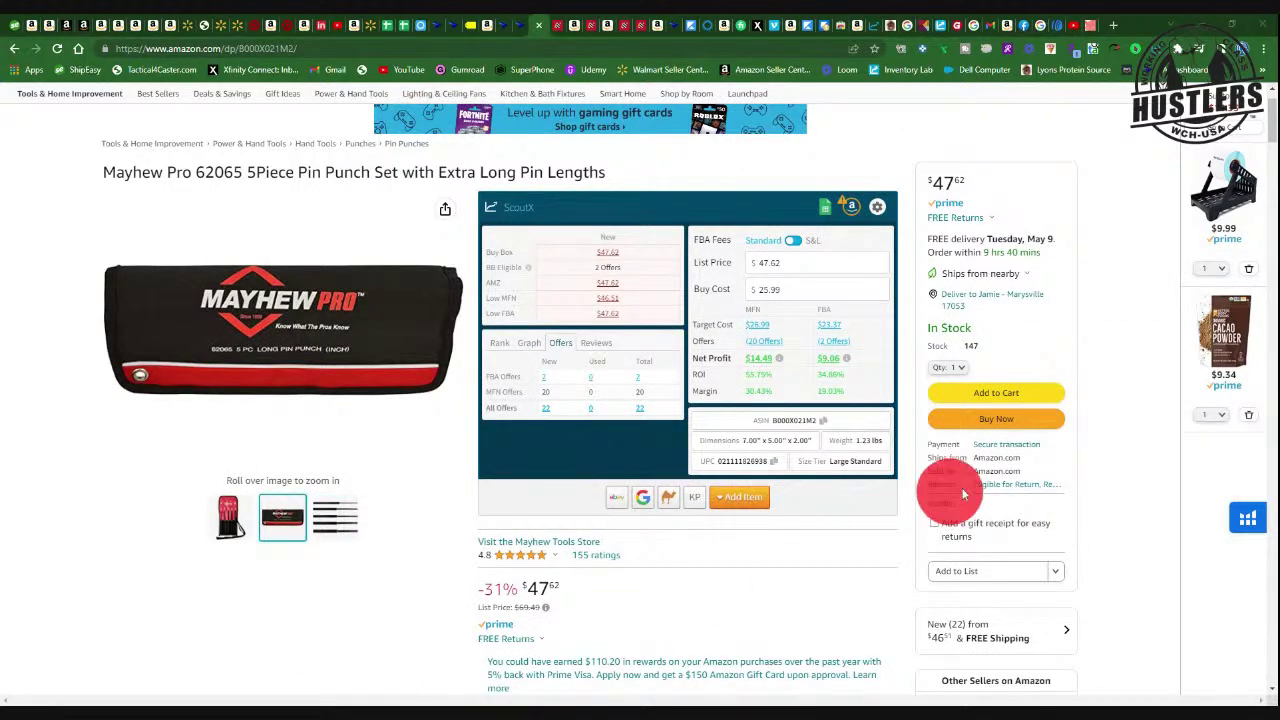
double_click(810, 289)
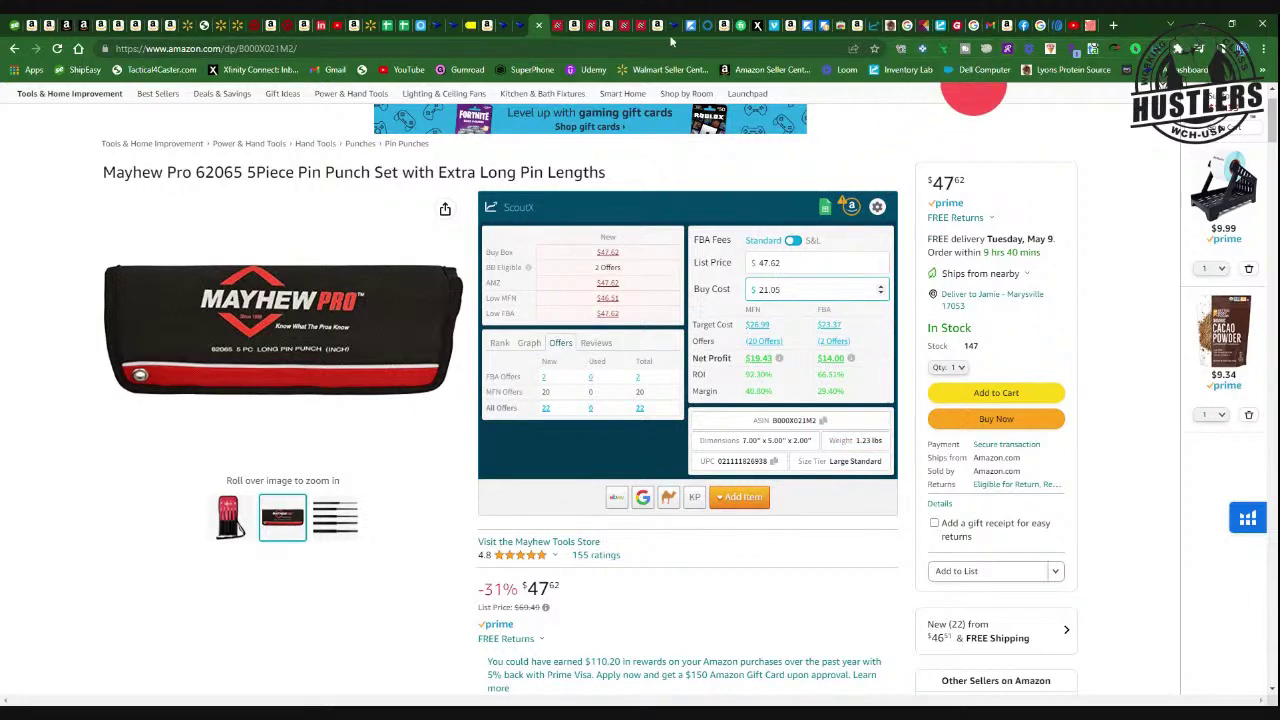
Review the Advance Auto Parts cart's promo discount, and set the pin punch set's estimated FBA storage time to 3 months in ScoutX.
left_click(641, 26)
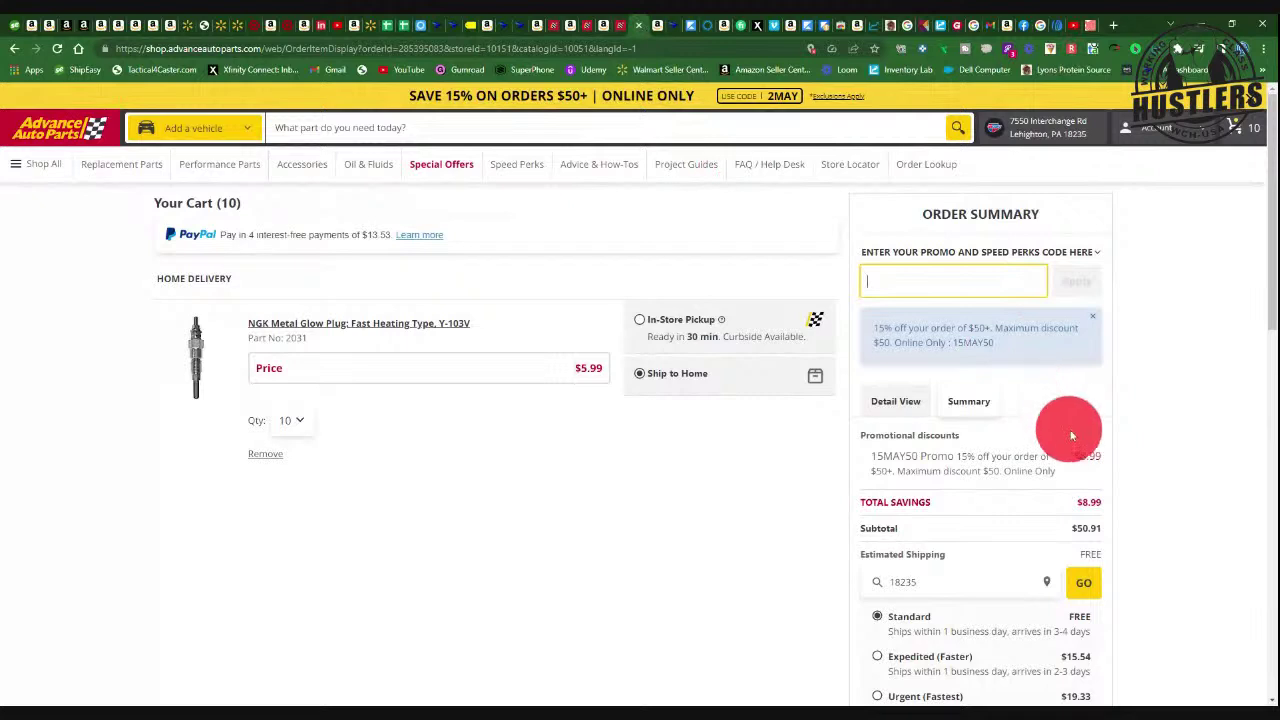
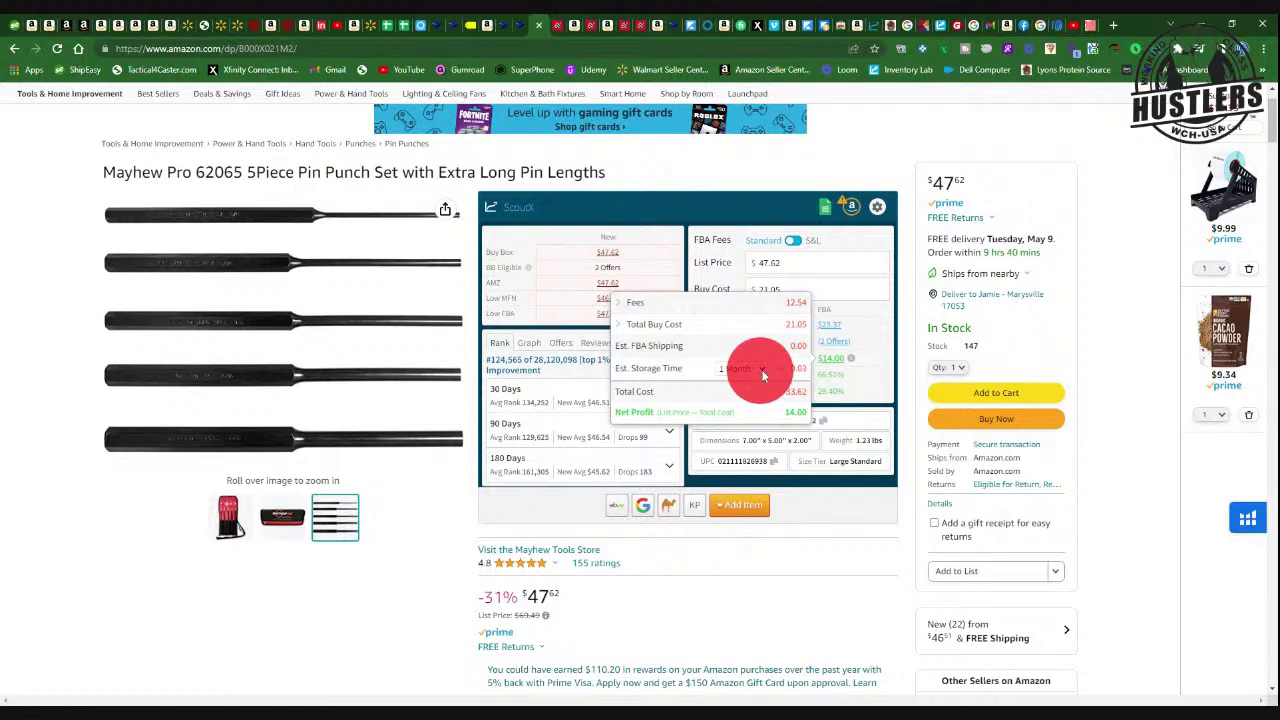
left_click(745, 417)
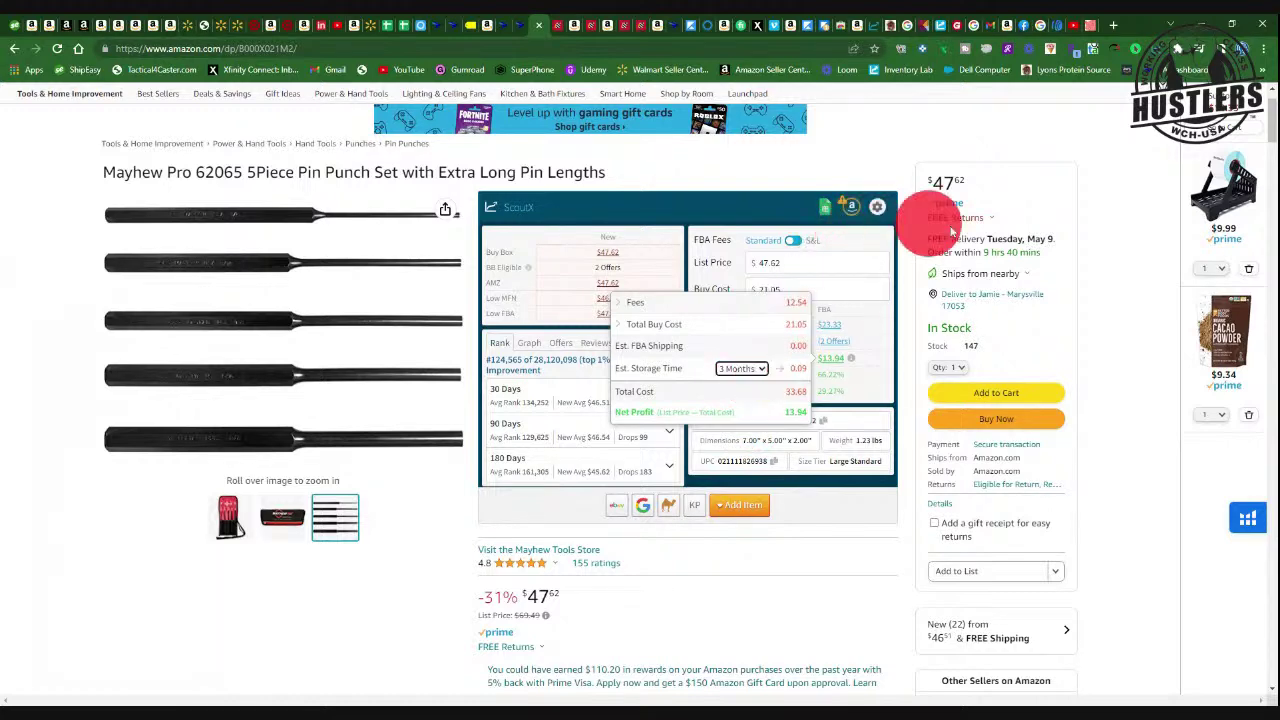
left_click(1127, 213)
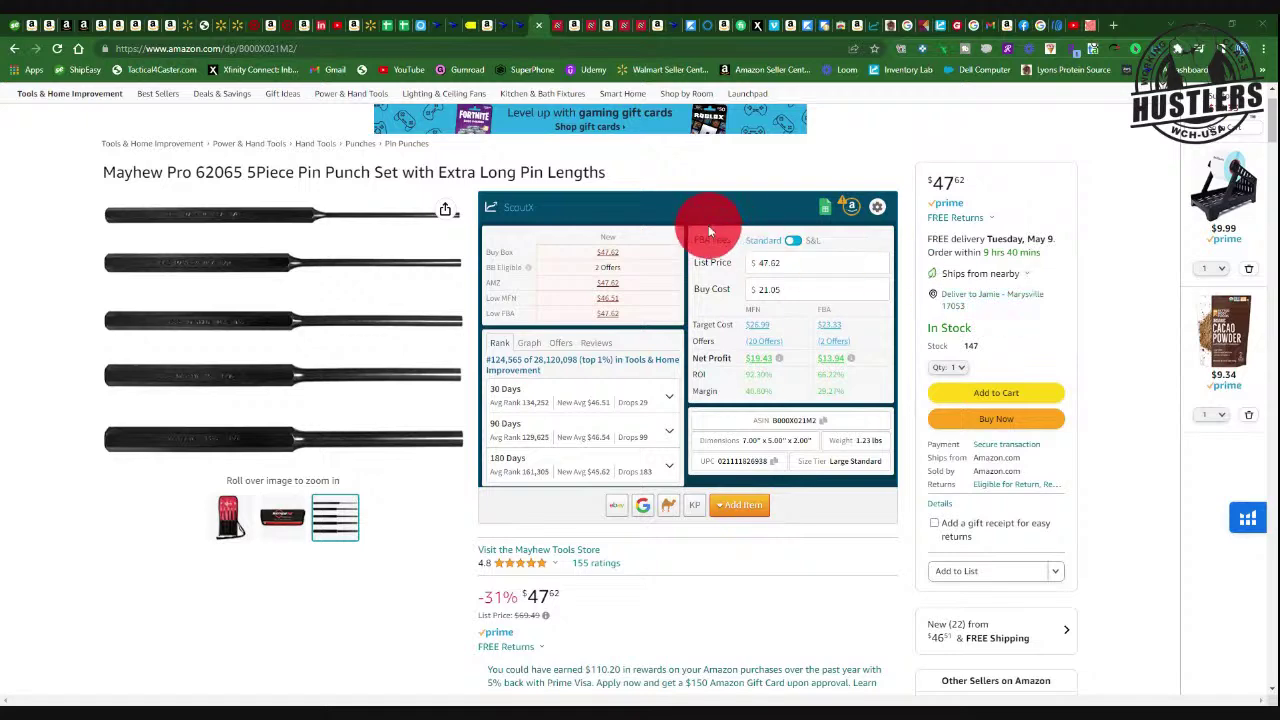
Compare the Dorman AC Tech Tray on Advance Auto Parts and Amazon, and find its row in the Tactical Arbitrage product search results.
left_click(590, 25)
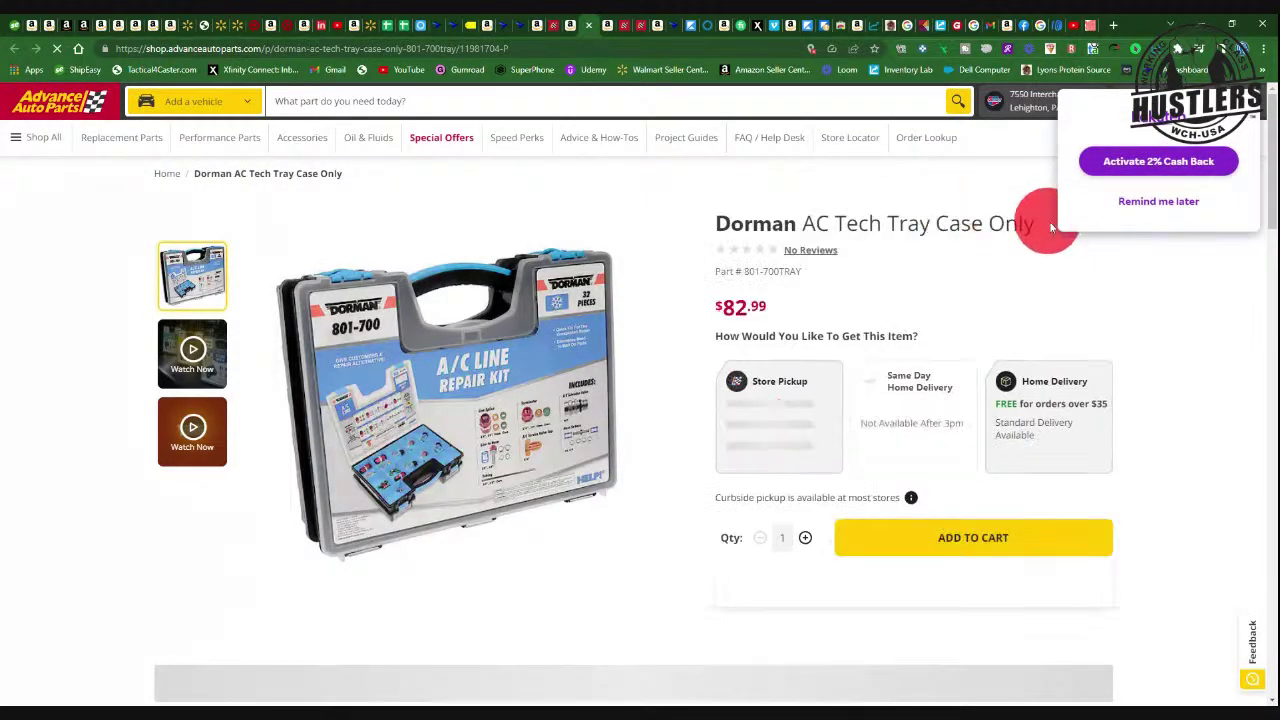
left_click(1129, 206)
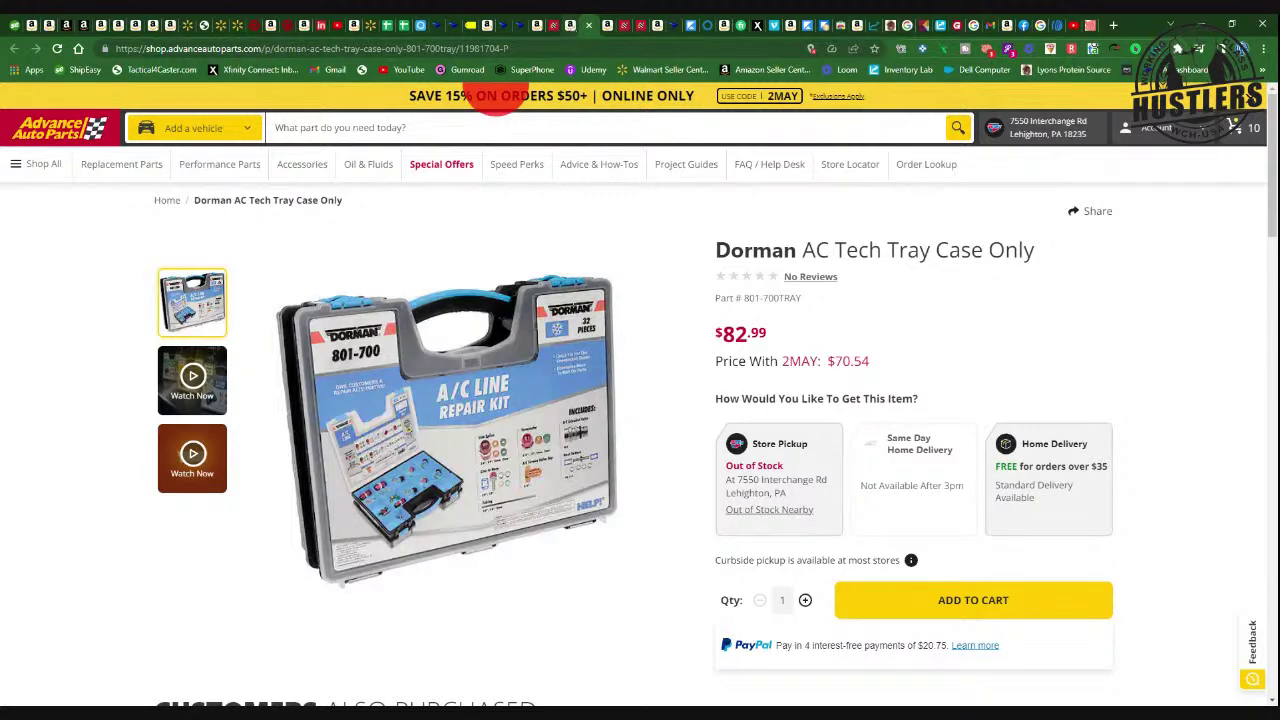
left_click(571, 25)
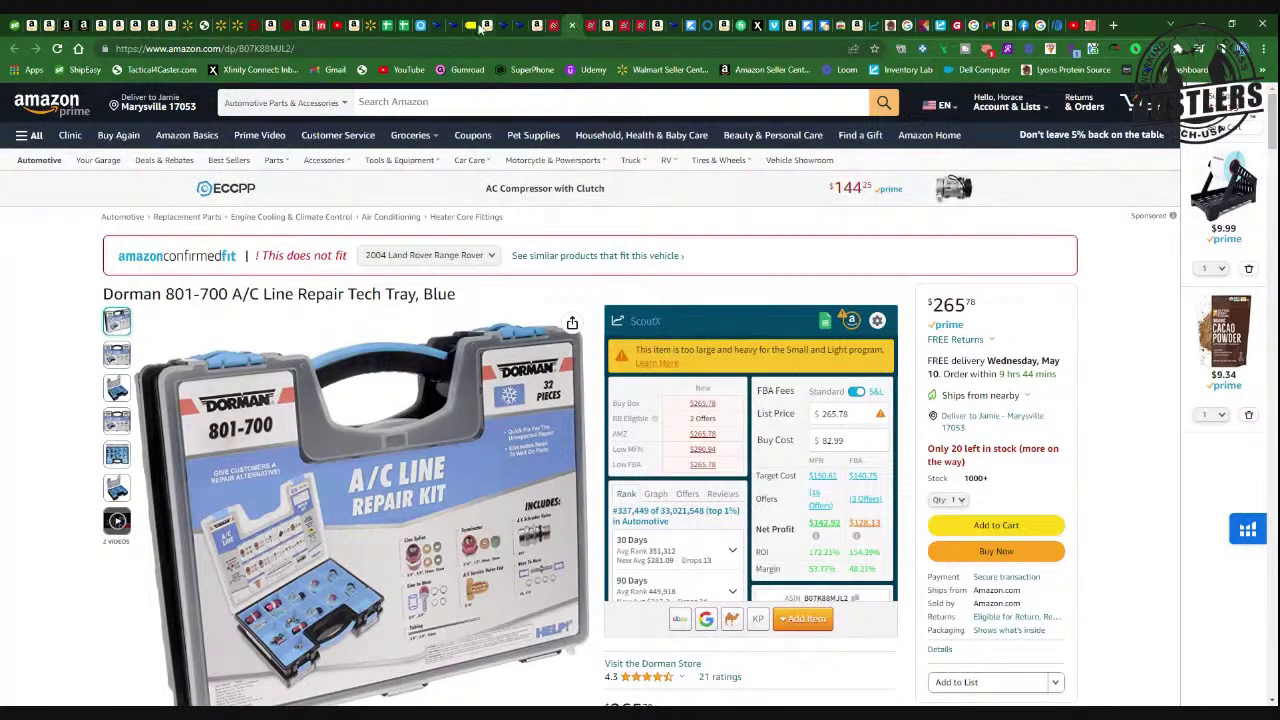
left_click(517, 27)
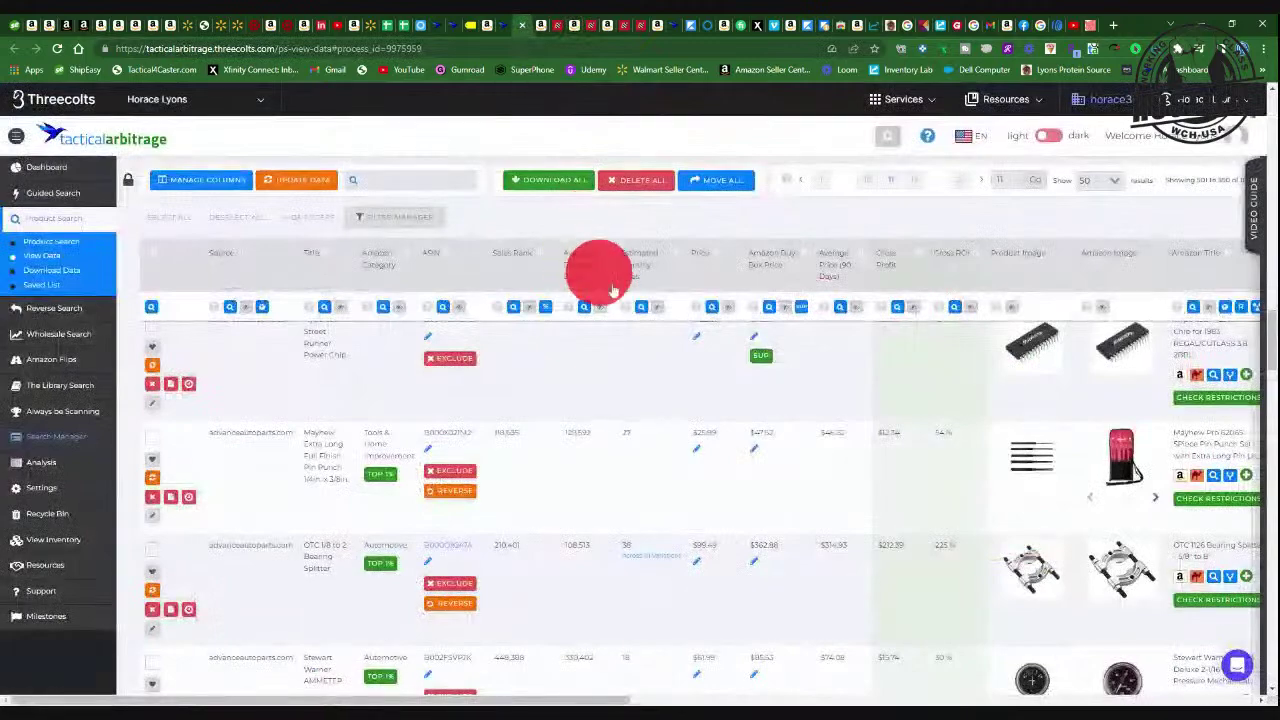
scroll(870, 513, "down", 10)
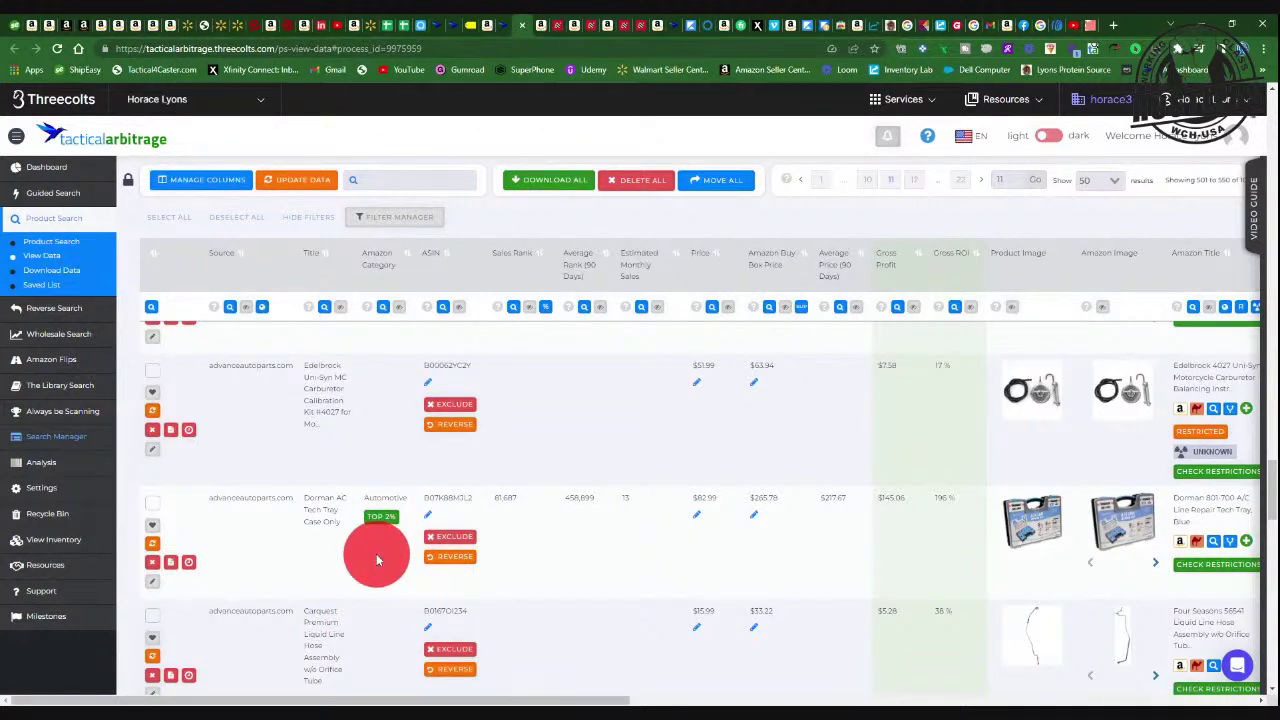
left_click_drag(440, 700, 472, 702)
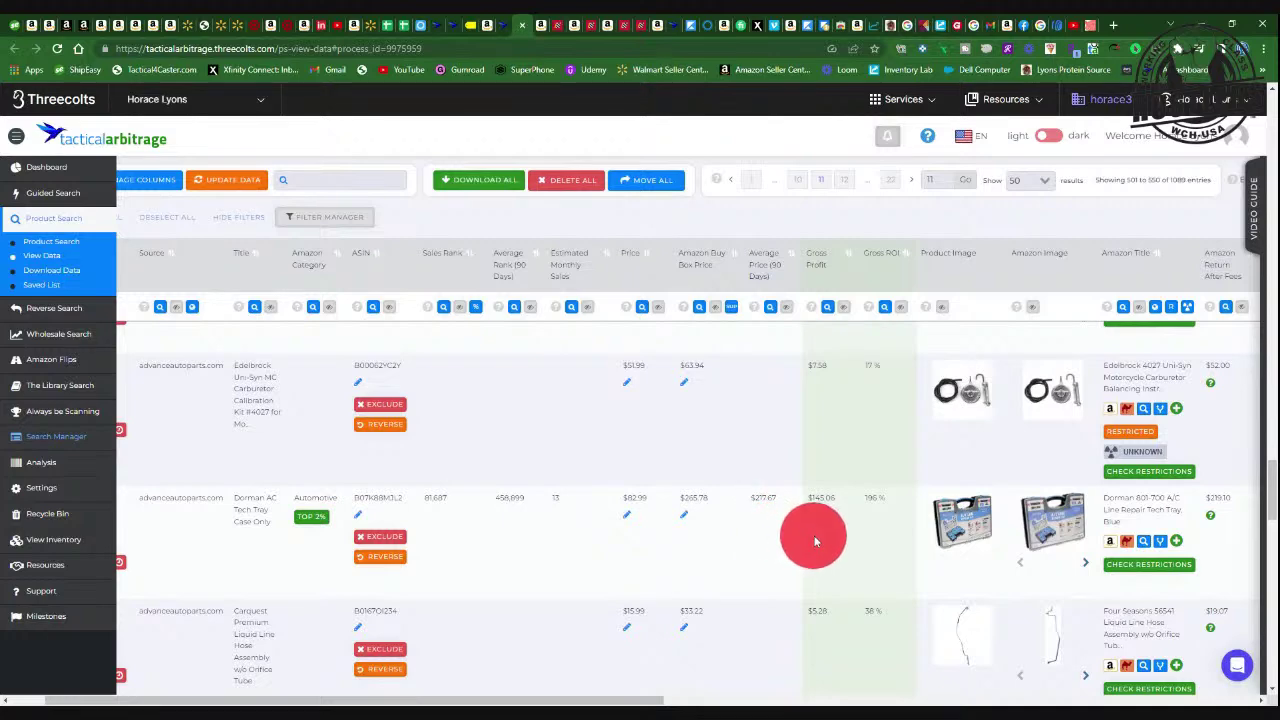
Check the Dorman tray's sale restrictions, open Amazon Seller Central from the notice, and return to the Tactical Arbitrage product search results.
left_click(1138, 563)
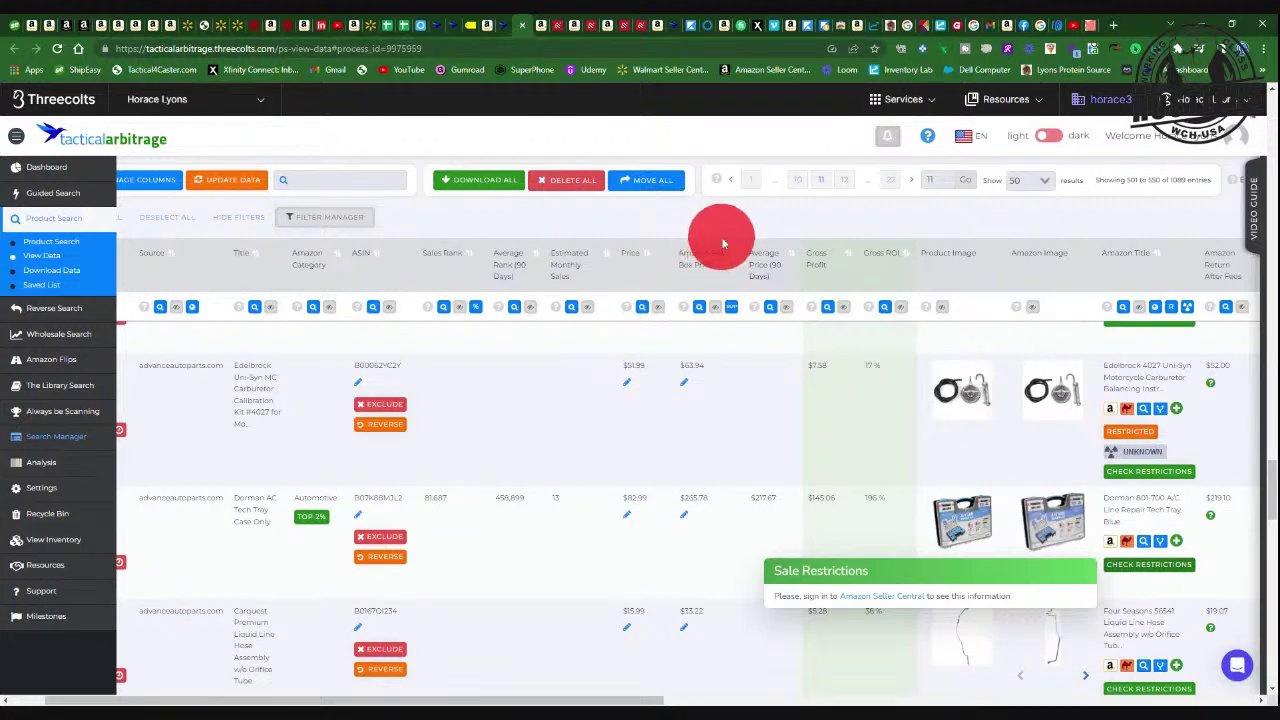
left_click(869, 594)
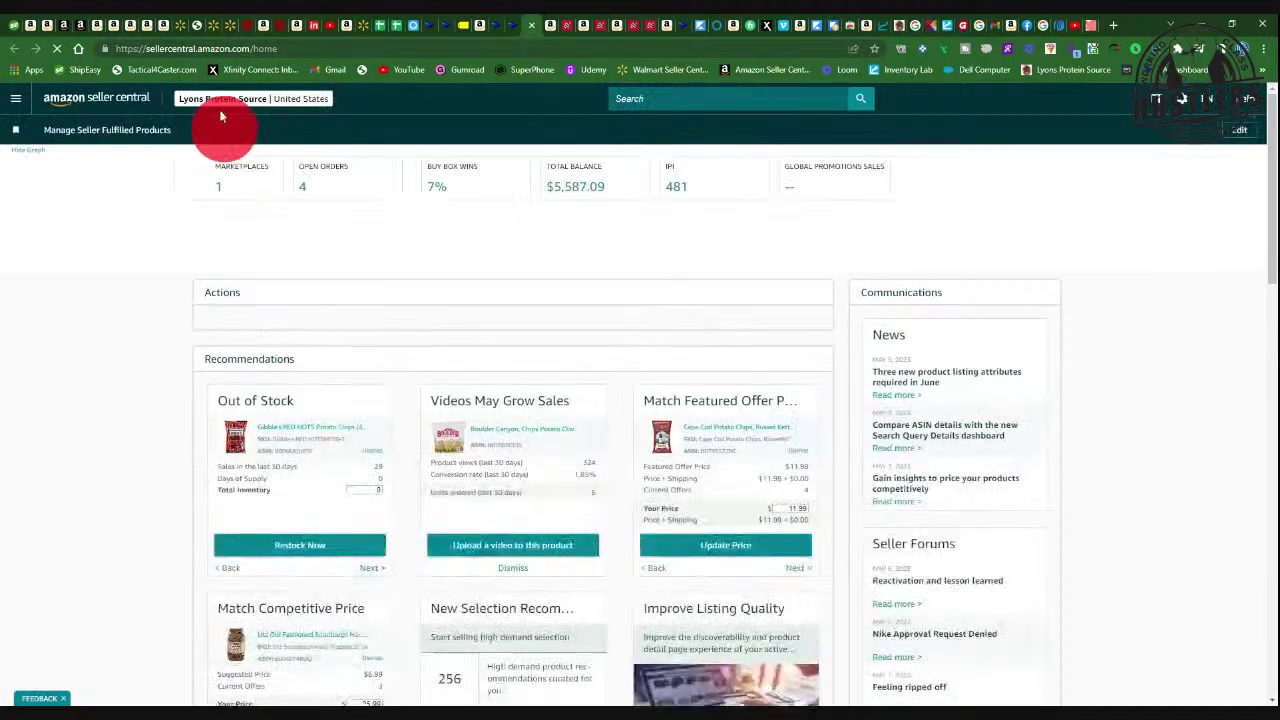
left_click(238, 26)
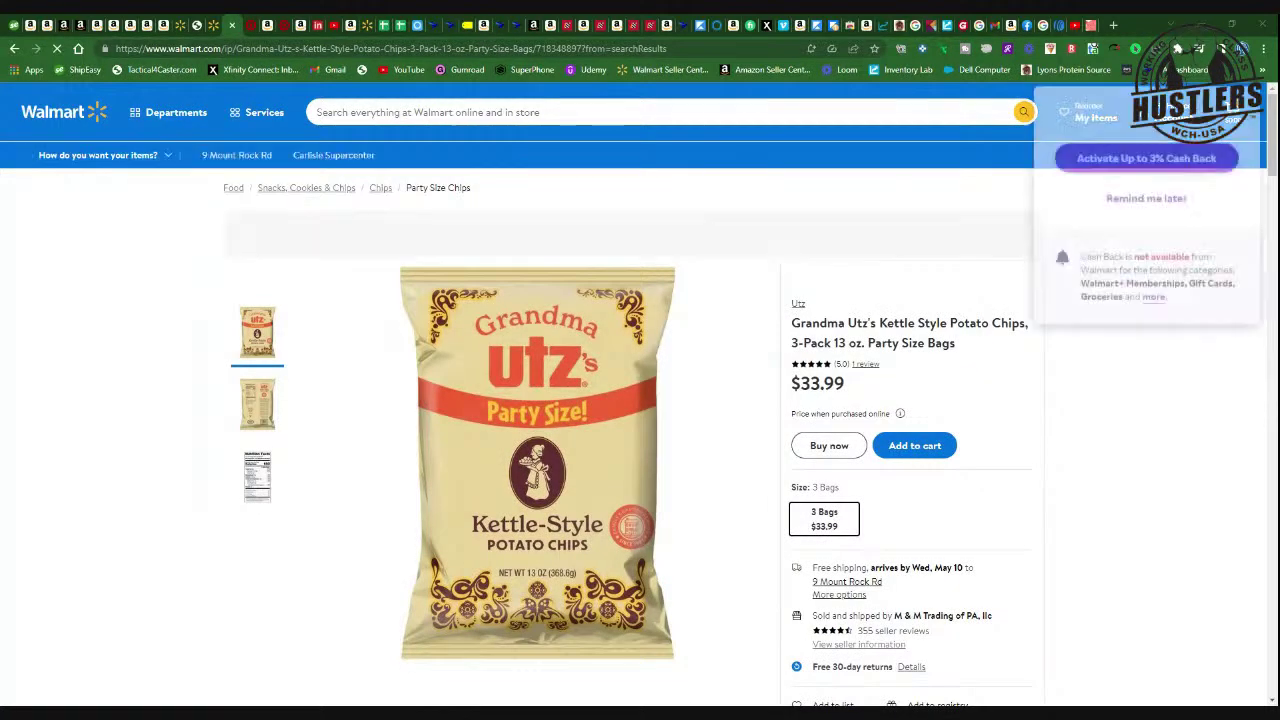
left_click(450, 25)
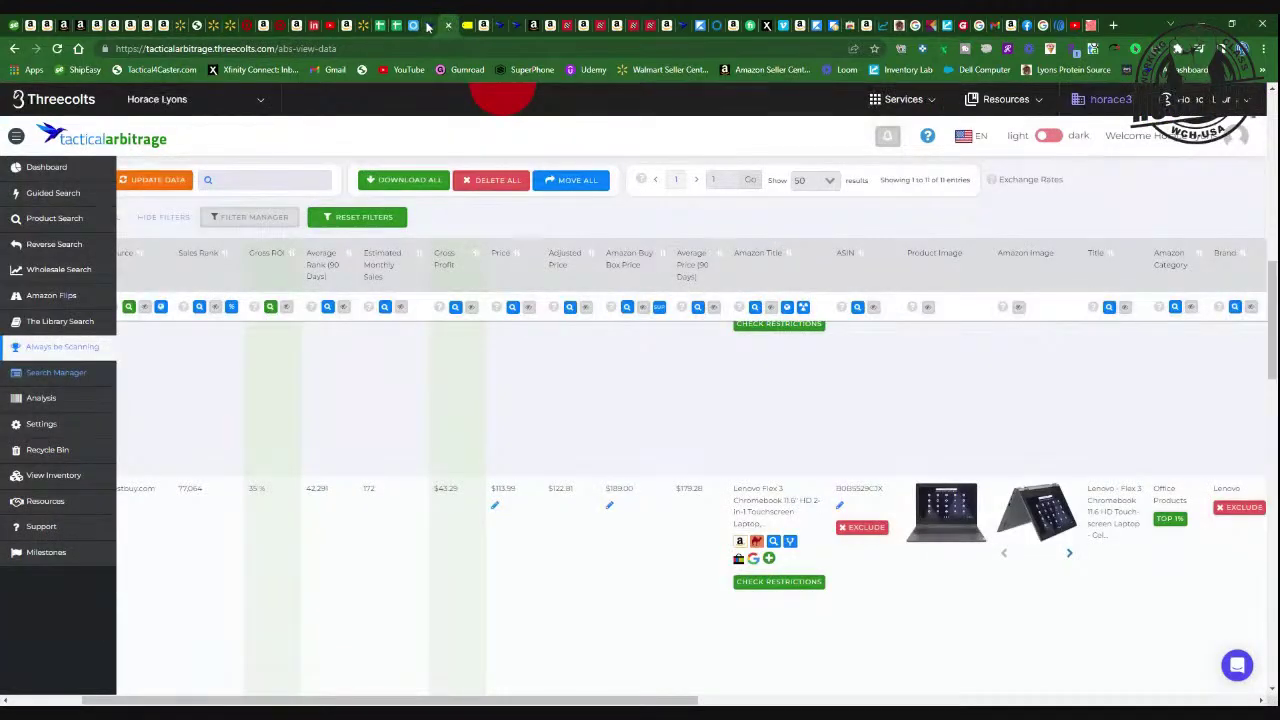
left_click(427, 25)
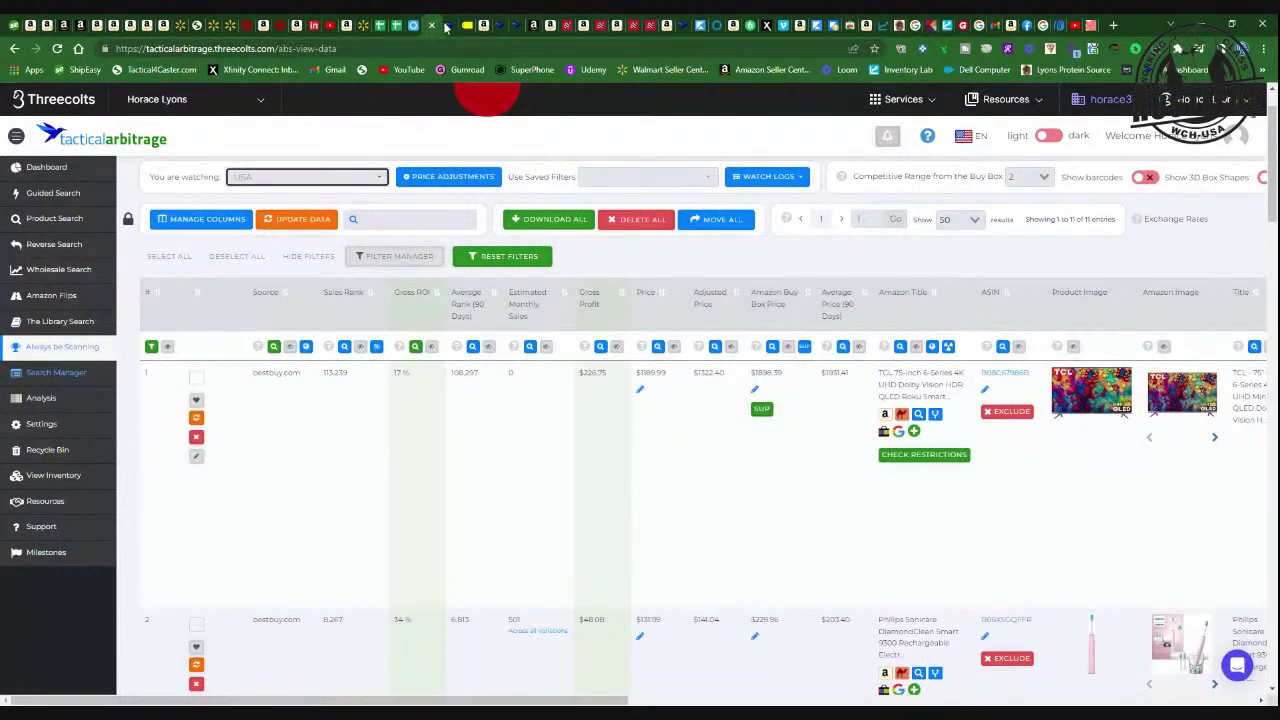
left_click(448, 25)
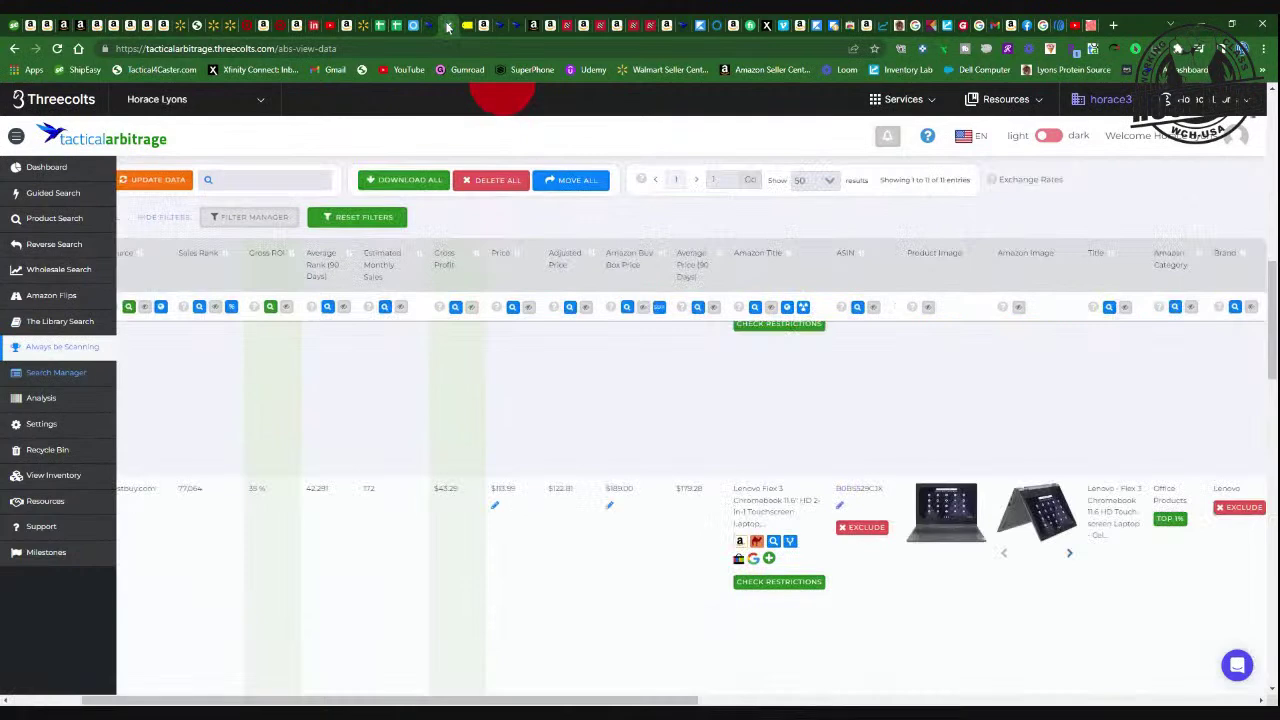
left_click(517, 25)
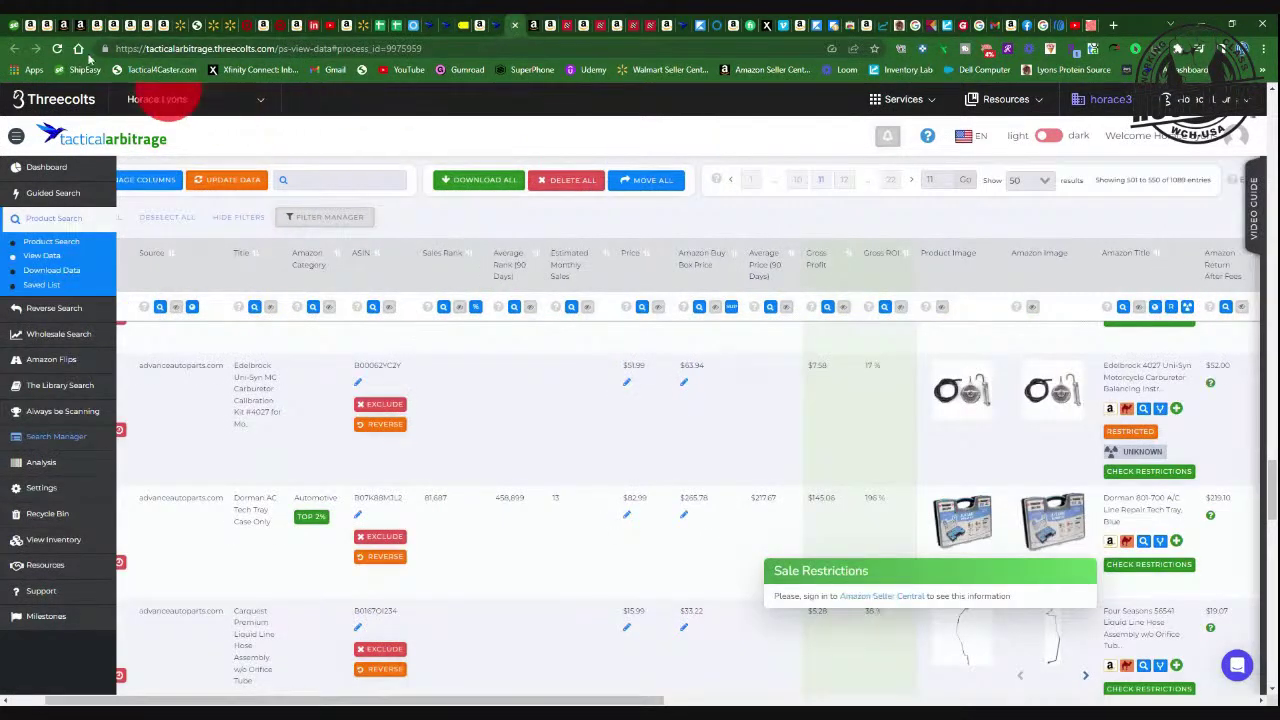
Reload the product search results and find the Dorman AC Tech Tray row again, including its Amazon return after fees and adjusted price.
left_click(57, 48)
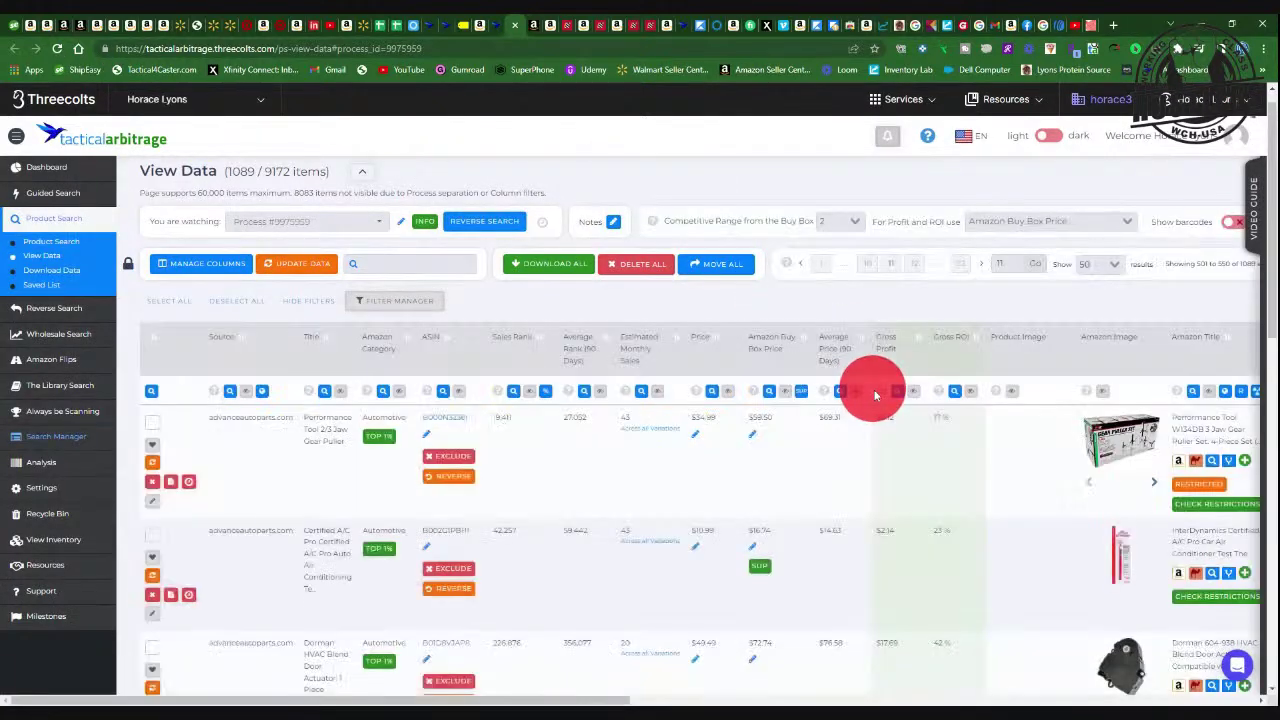
scroll(875, 395, "down", 5)
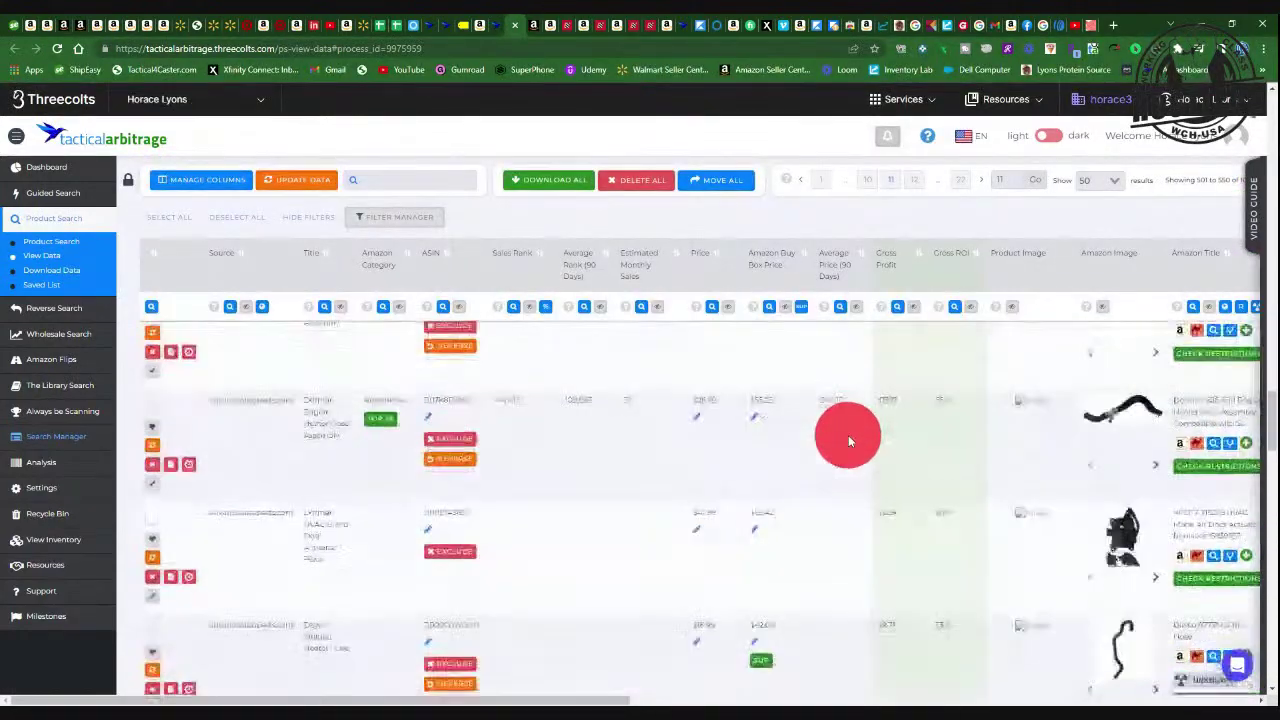
scroll(848, 437, "down", 10)
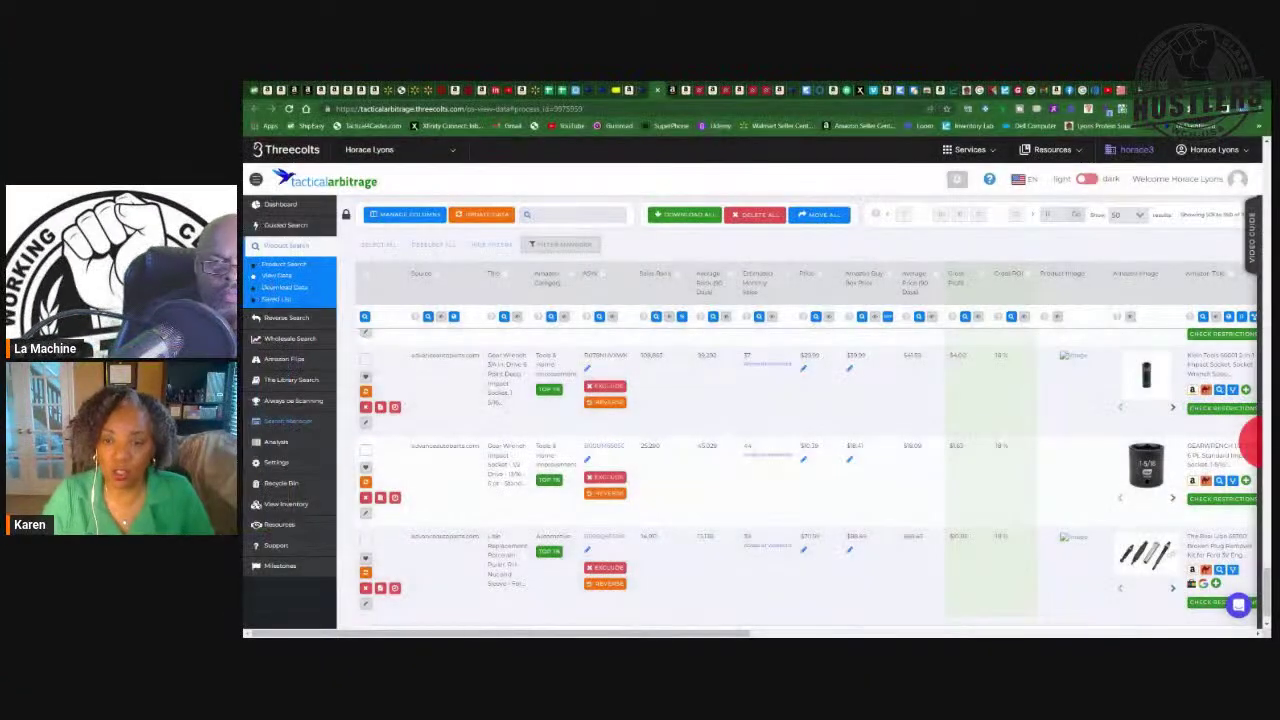
scroll(877, 430, "down", 1)
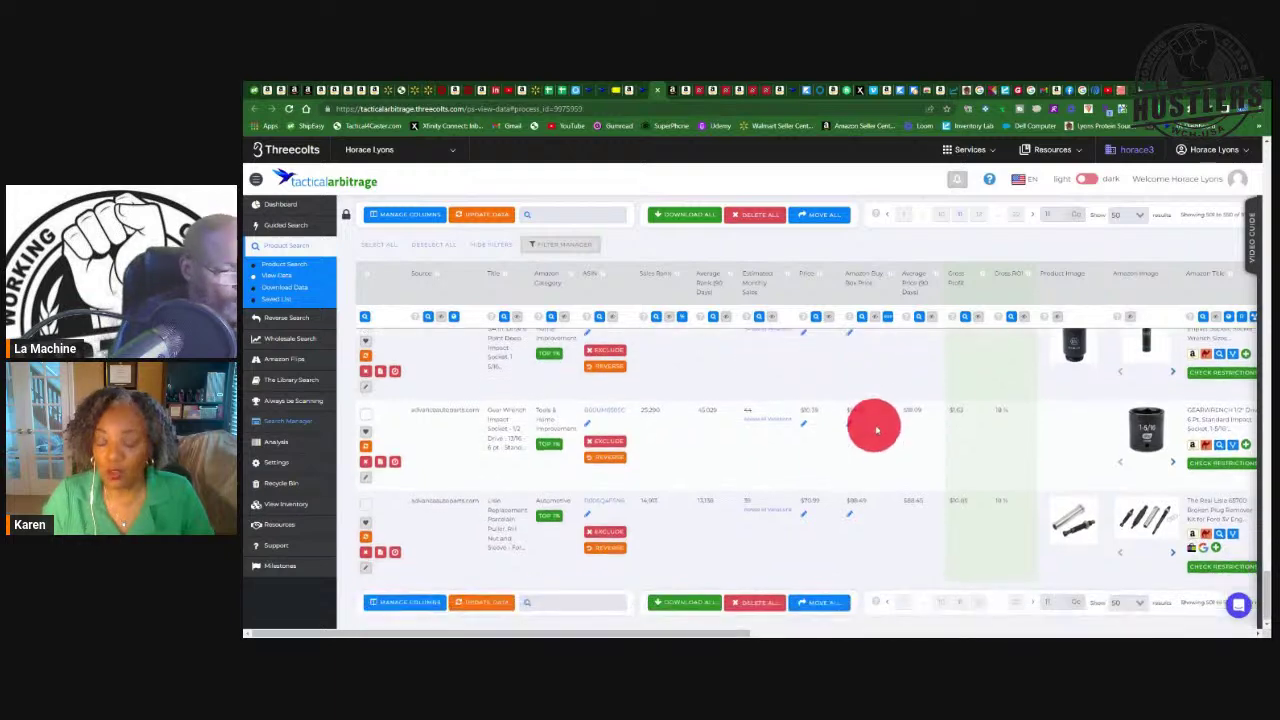
scroll(878, 432, "up", 3)
scroll(882, 450, "down", 10)
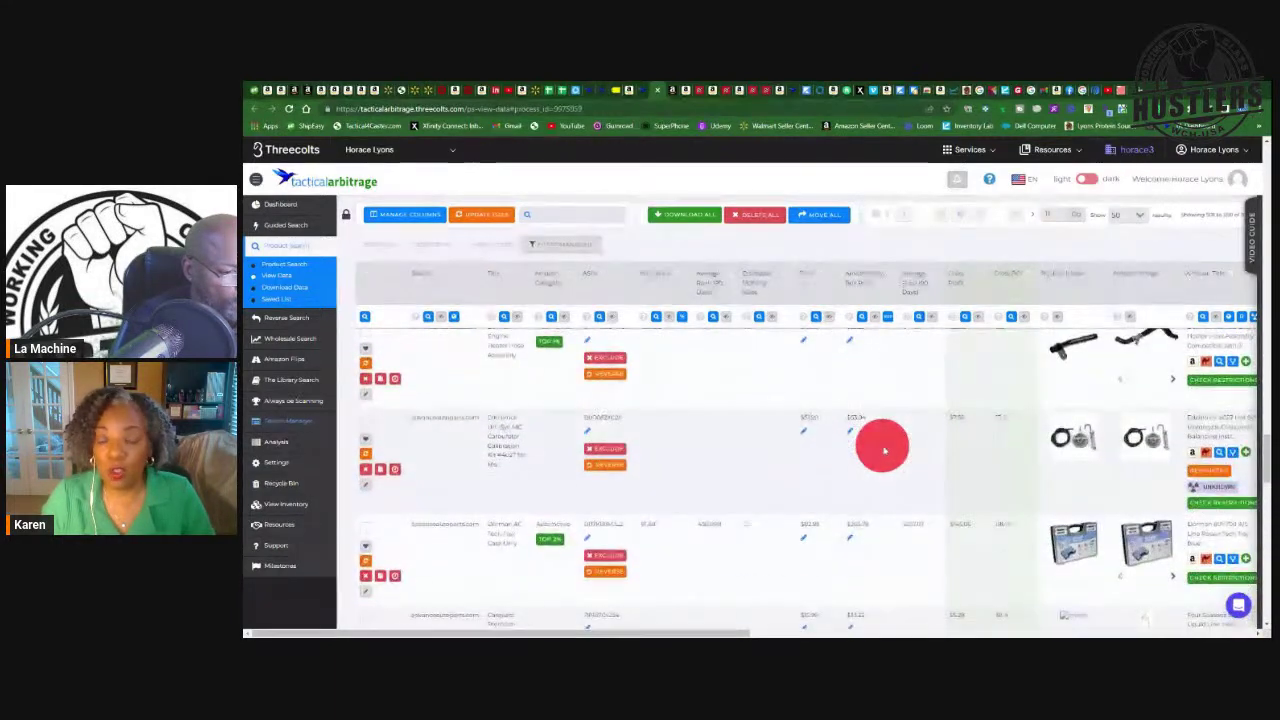
scroll(884, 450, "down", 2)
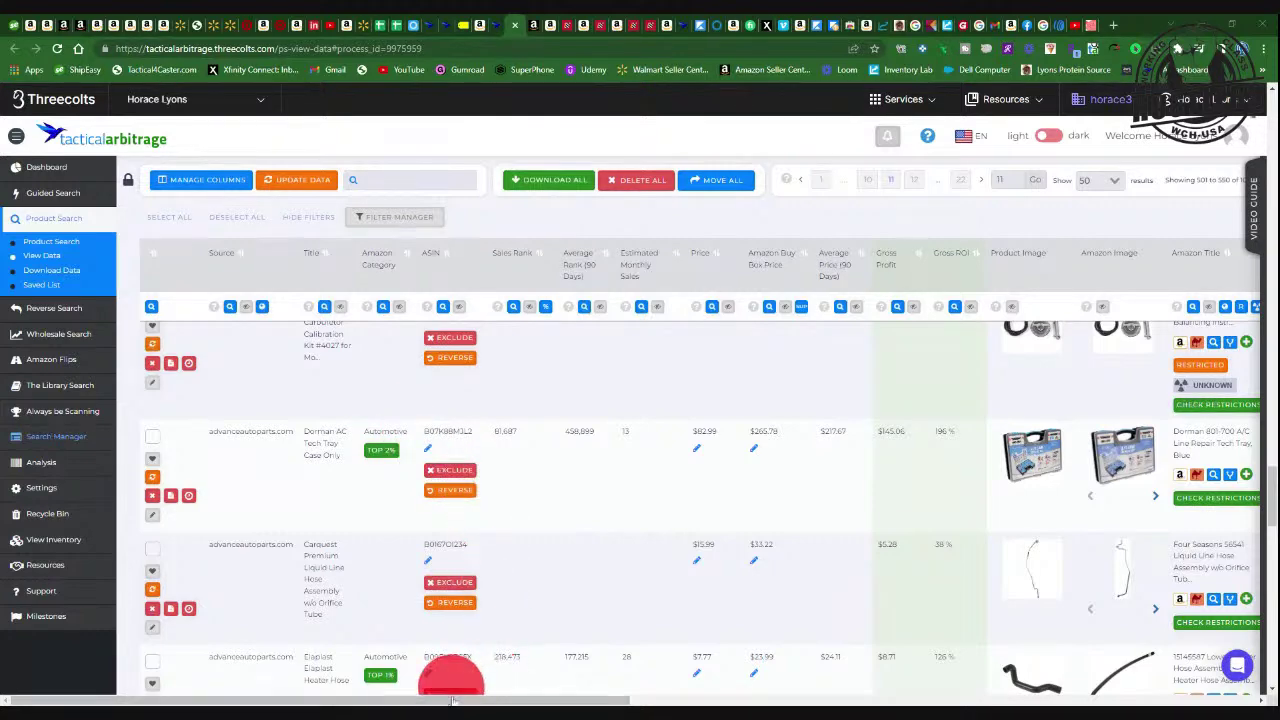
left_click_drag(446, 700, 516, 701)
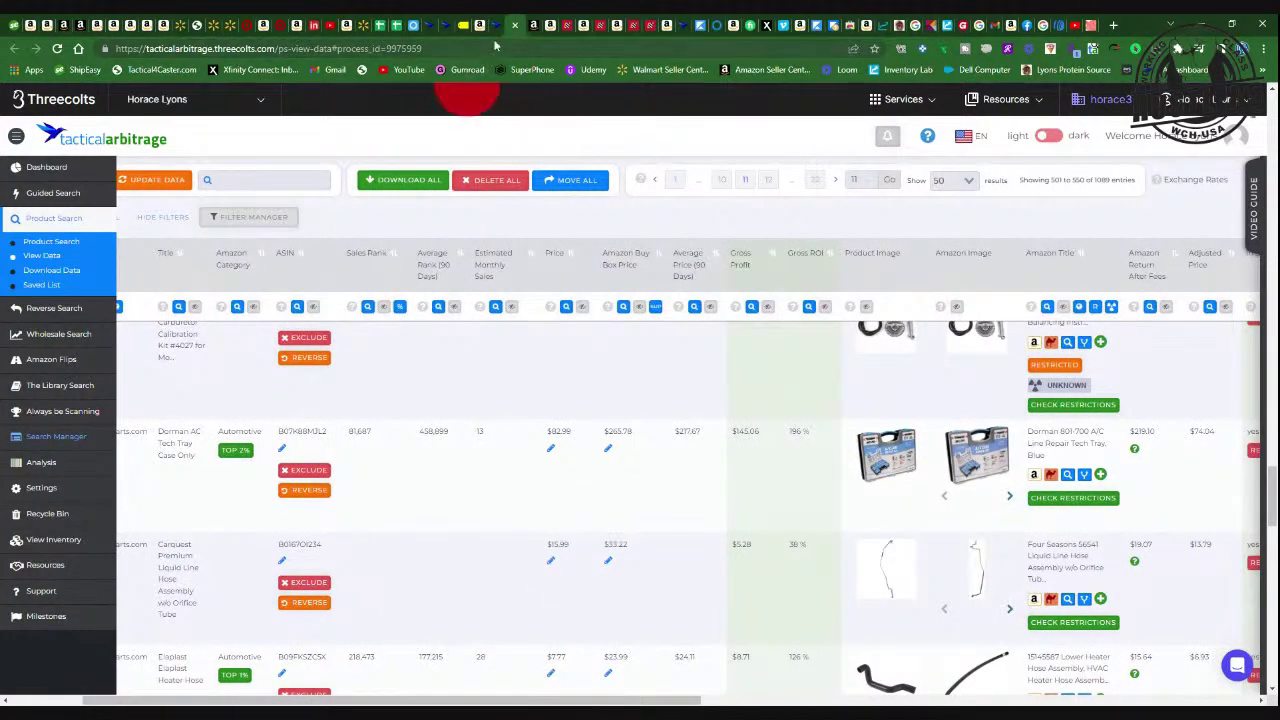
Revisit the Dorman A/C tray's Amazon listing and its Advance Auto Parts product page to compare prices.
left_click(553, 26)
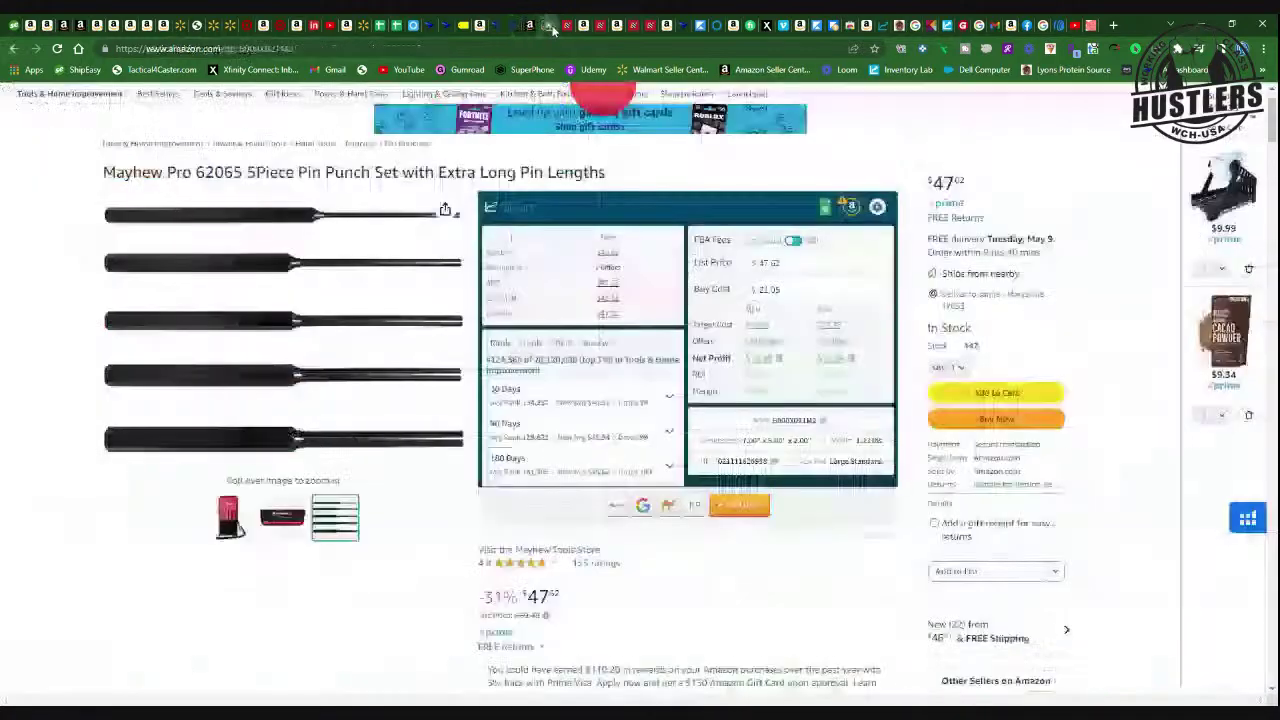
left_click(583, 27)
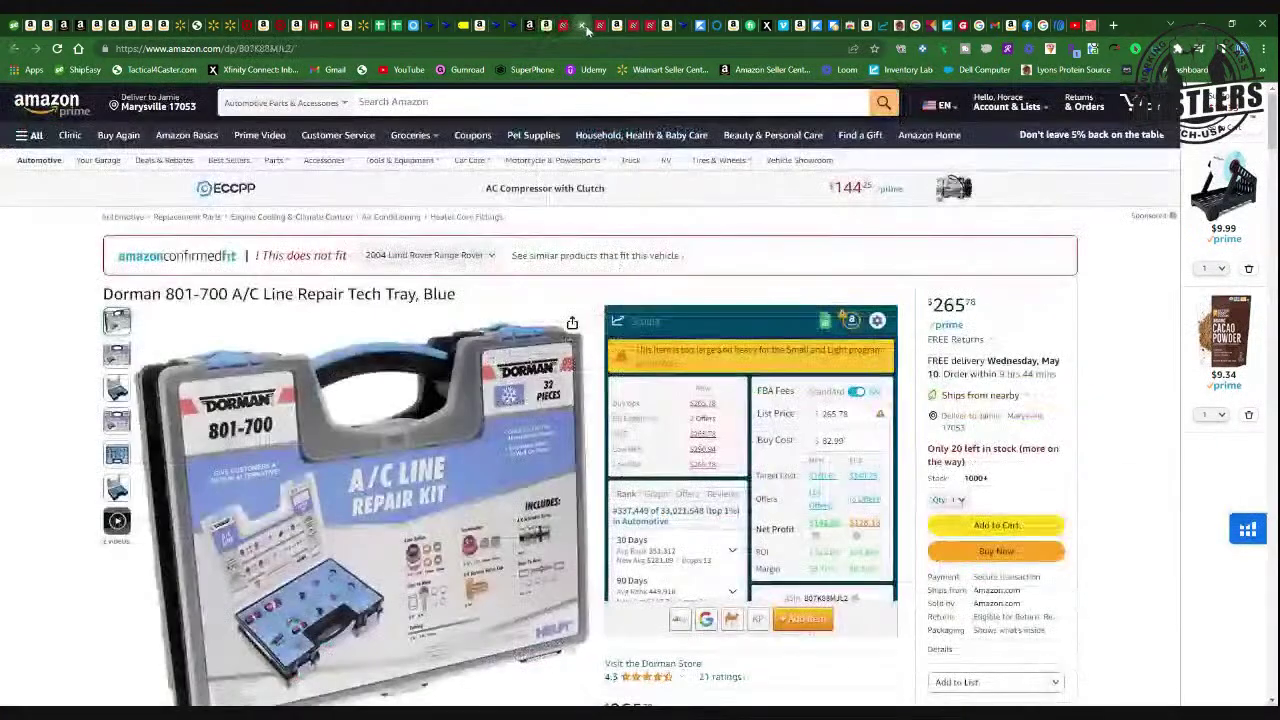
left_click(600, 27)
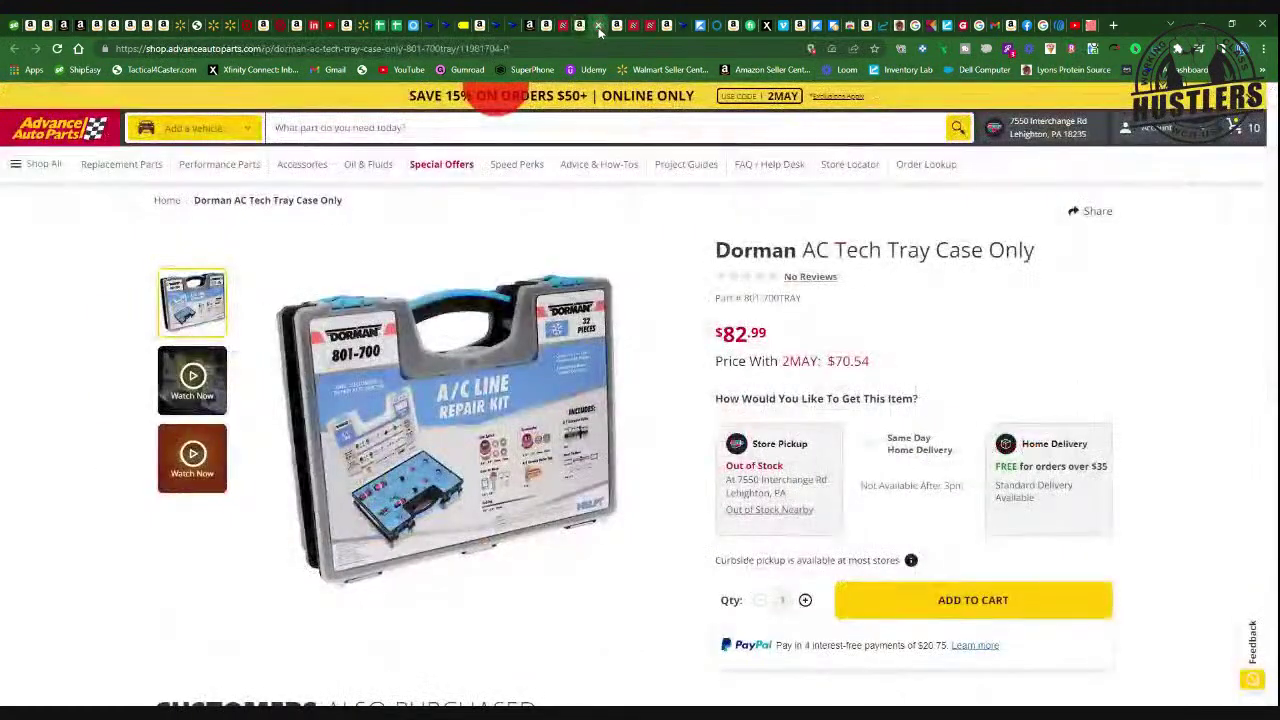
left_click(618, 126)
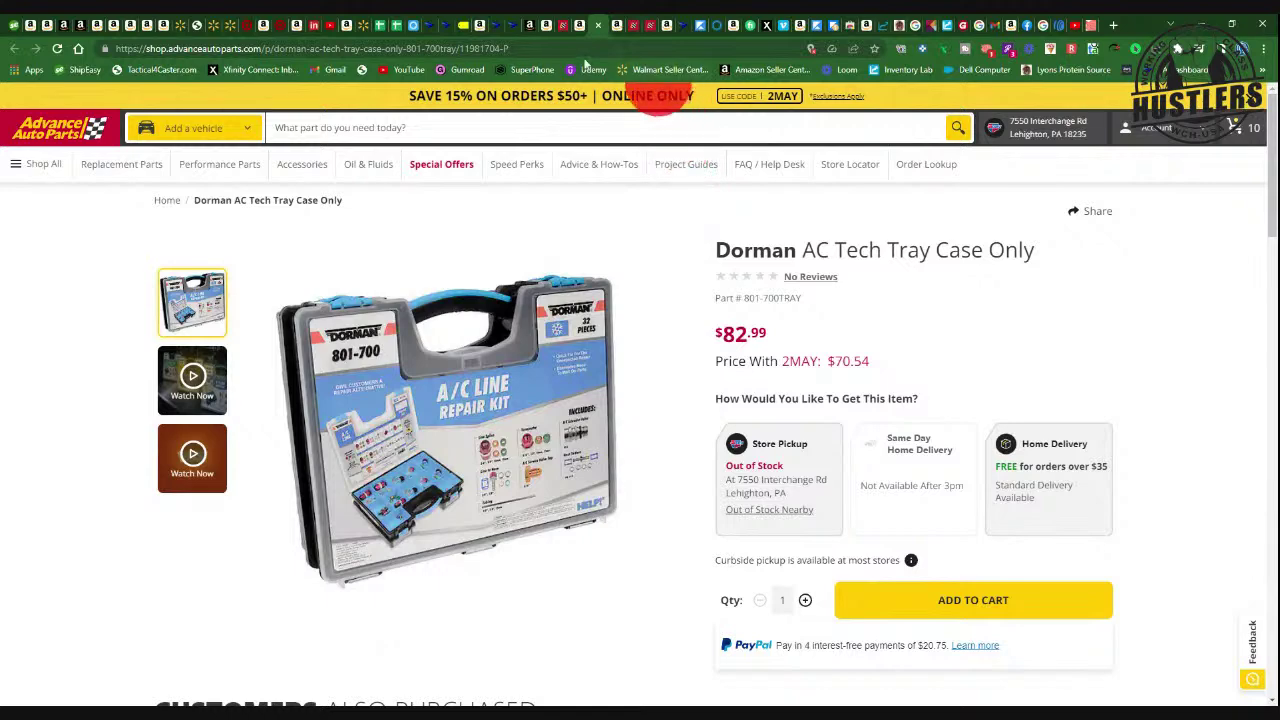
Compare the Dorman AC Tech Tray's Tactical Arbitrage row with its Advance Auto Parts page and the ScoutX figures on its Amazon listing.
left_click(513, 25)
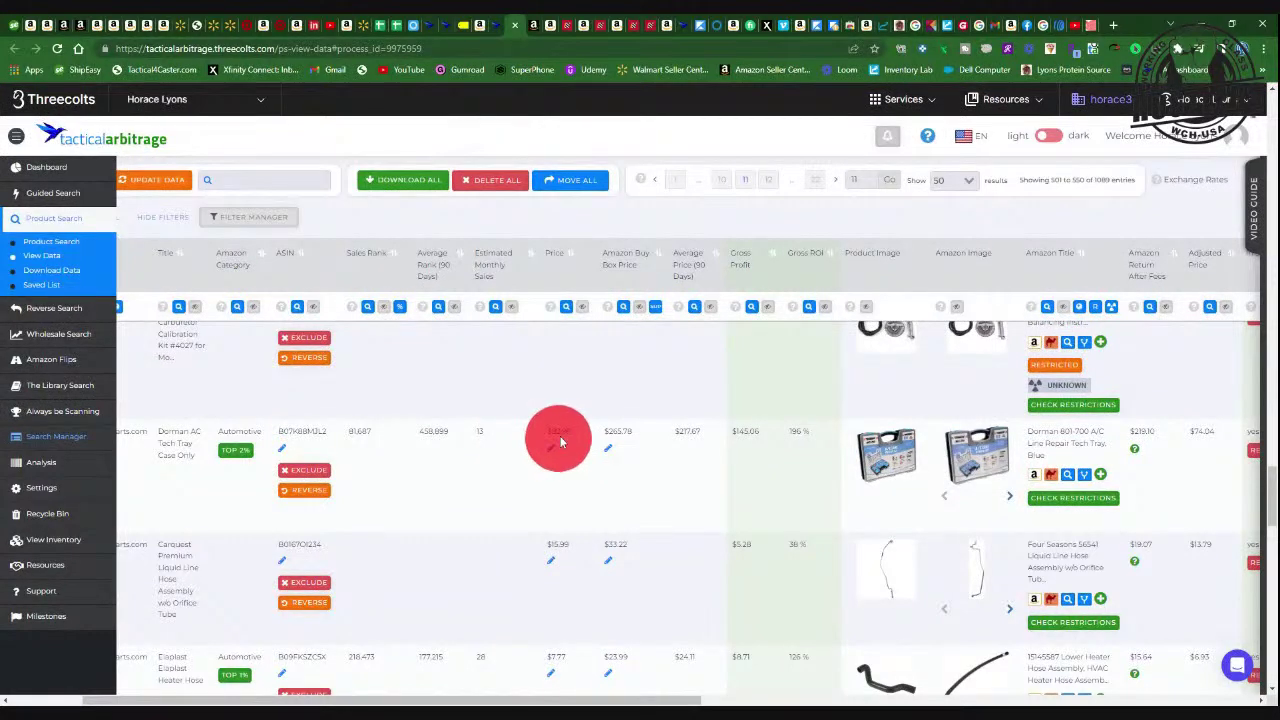
left_click(601, 25)
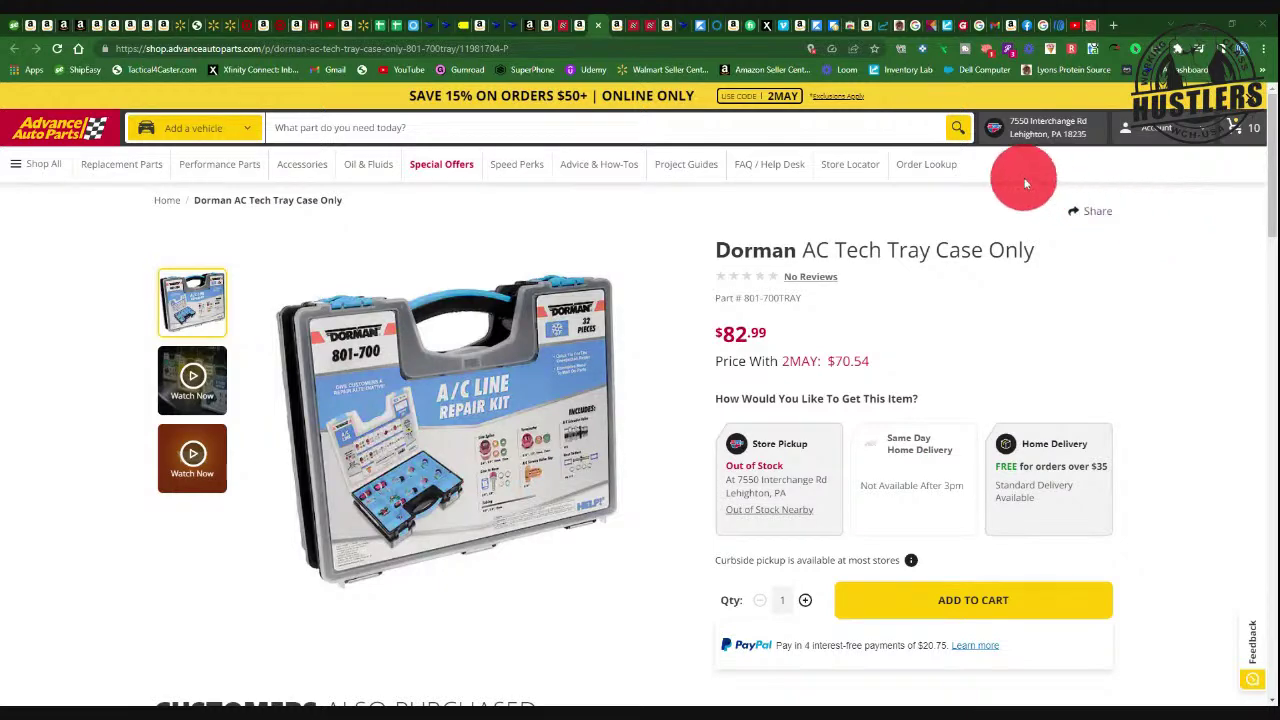
left_click(581, 25)
scroll(1030, 300, "down", 2)
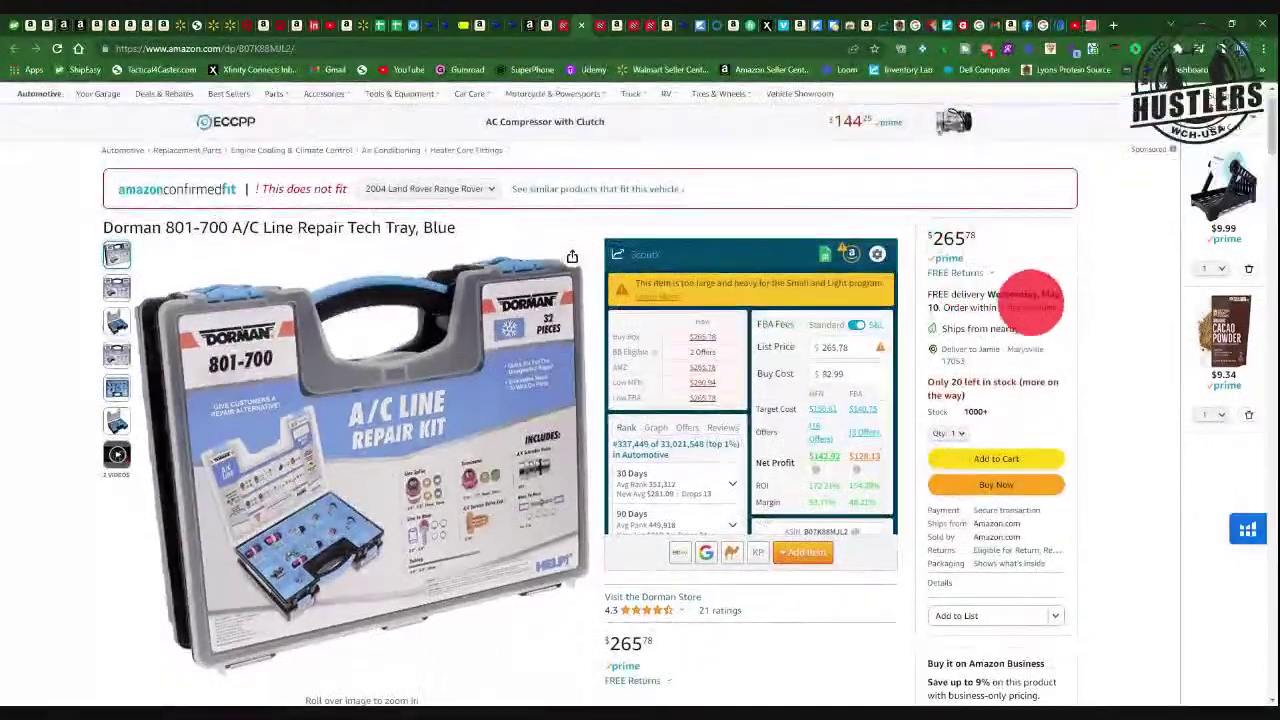
Examine the three-month price, sales rank and offer count history on the Dorman tray's Amazon listing.
scroll(1043, 357, "down", 2)
scroll(1034, 357, "up", 2)
scroll(976, 280, "down", 5)
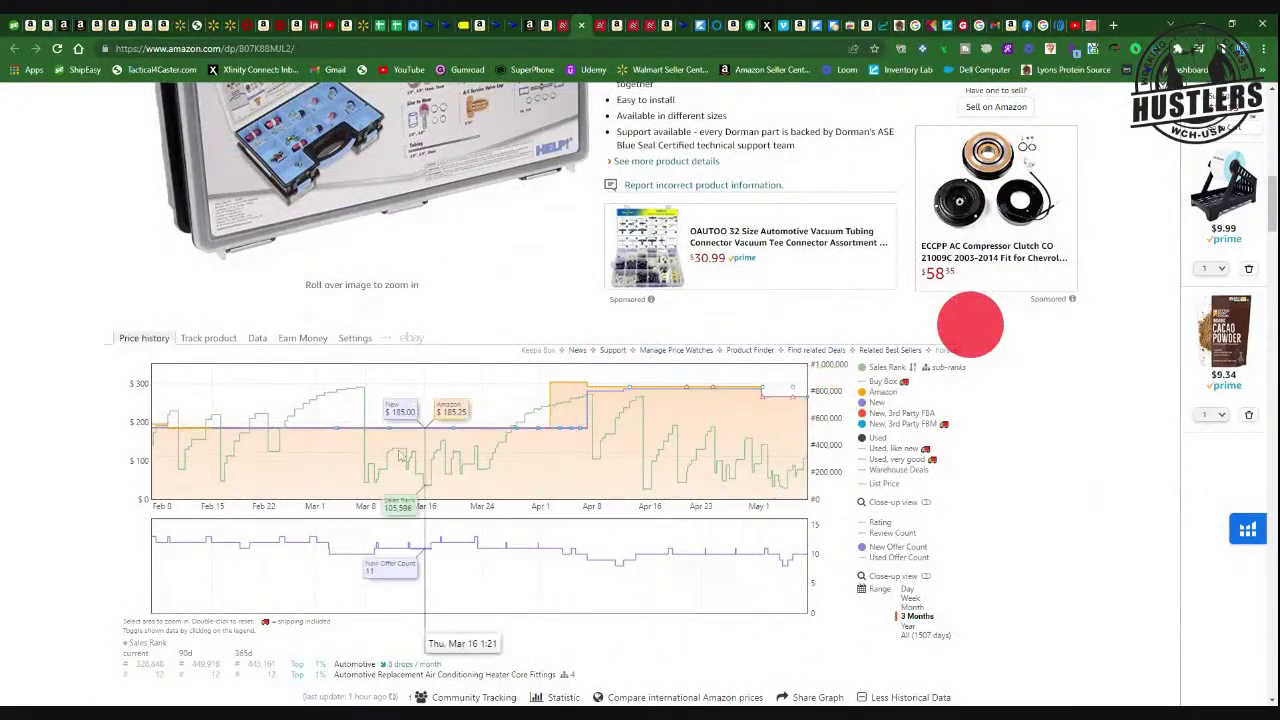
scroll(808, 449, "up", 5)
scroll(899, 420, "up", 1)
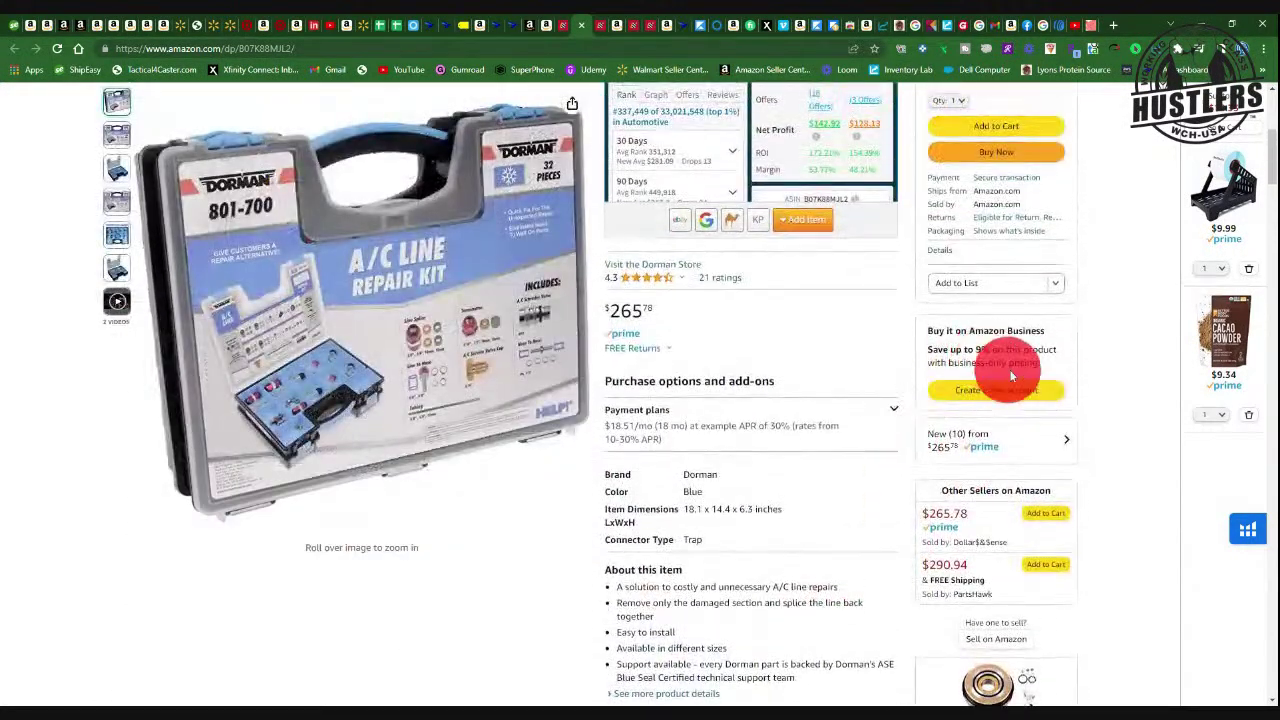
Open the list of new offers for the Dorman tray on Amazon and compare the sellers' prices, delivery terms and stock levels.
left_click(983, 447)
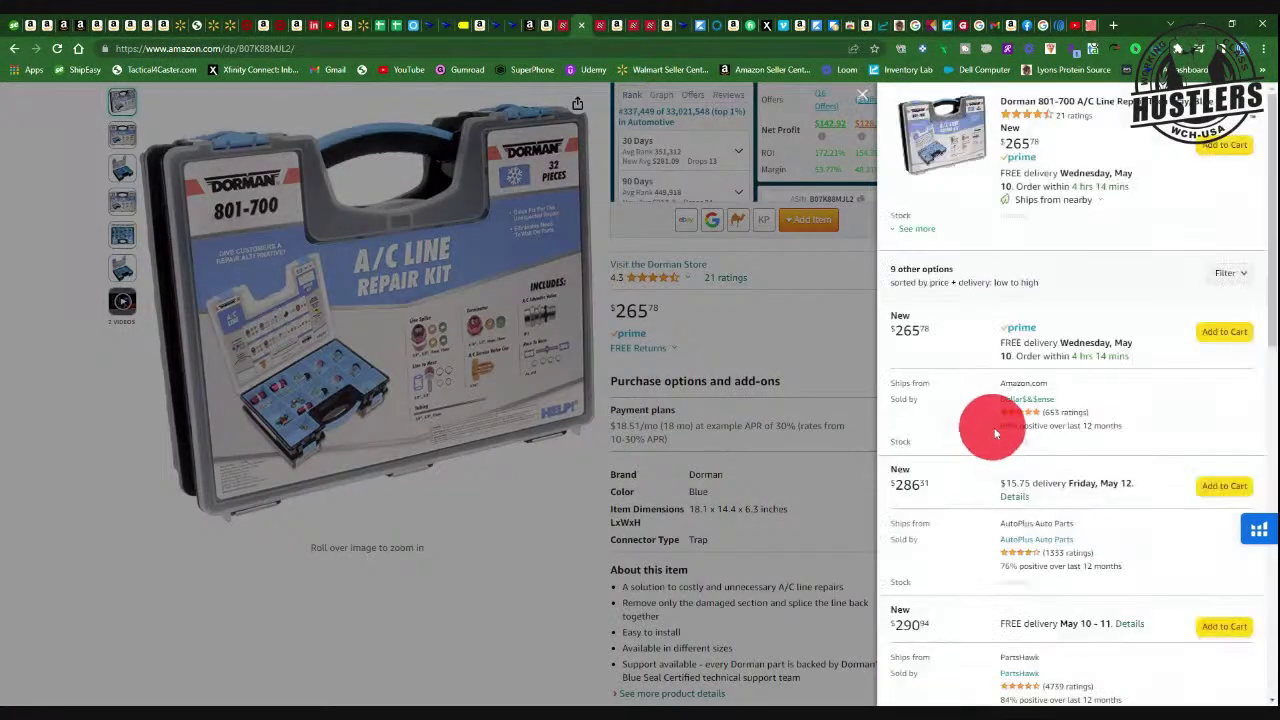
scroll(1005, 420, "down", 2)
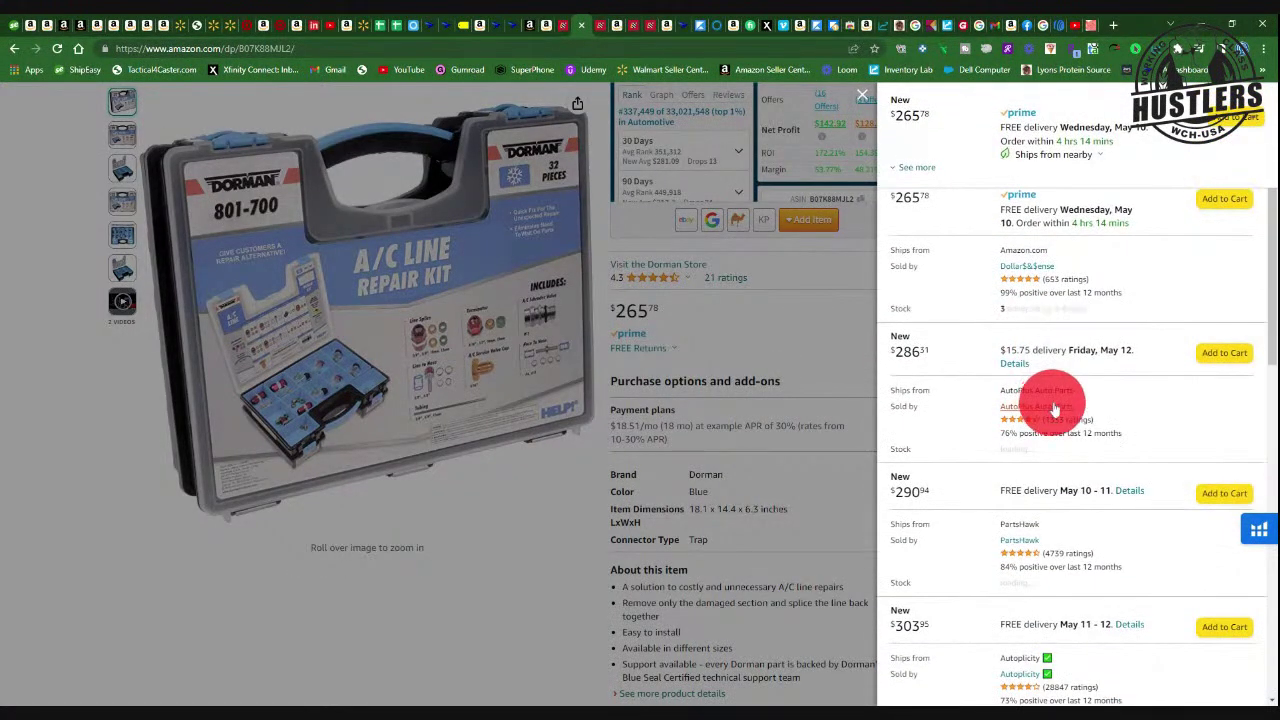
scroll(1052, 407, "down", 1)
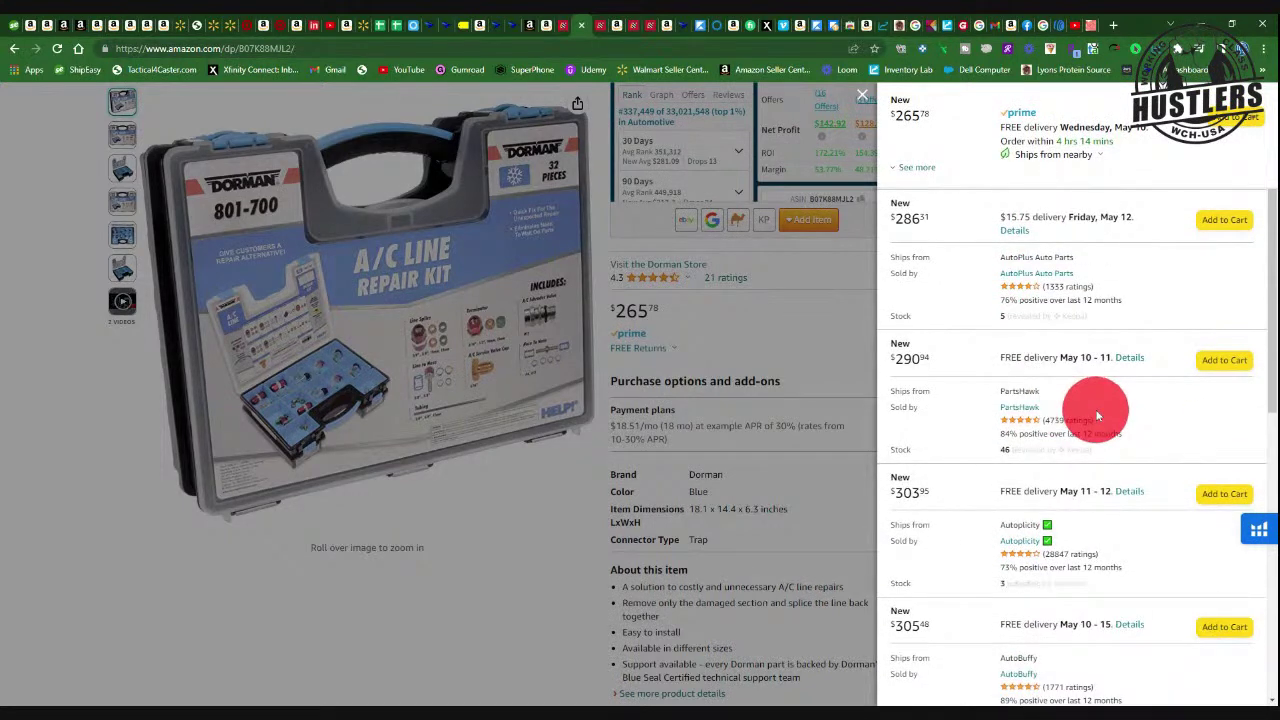
scroll(1097, 415, "up", 2)
scroll(1097, 414, "down", 1)
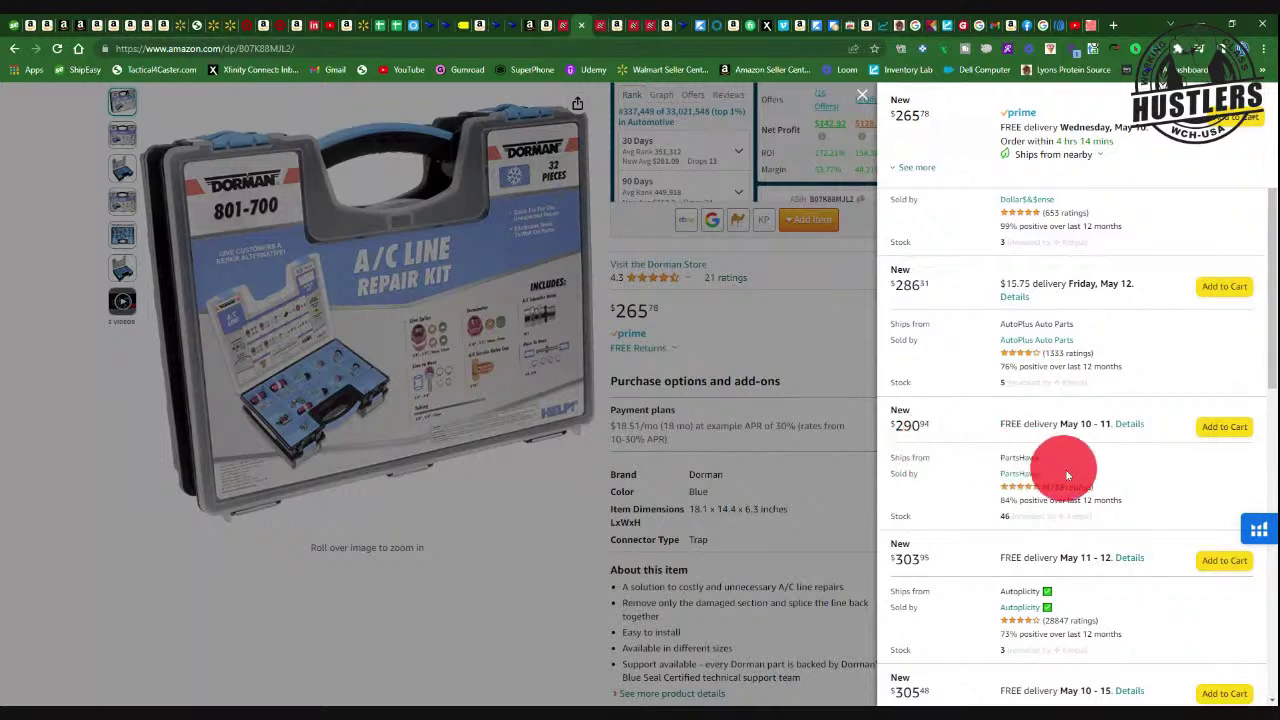
scroll(1075, 478, "down", 1)
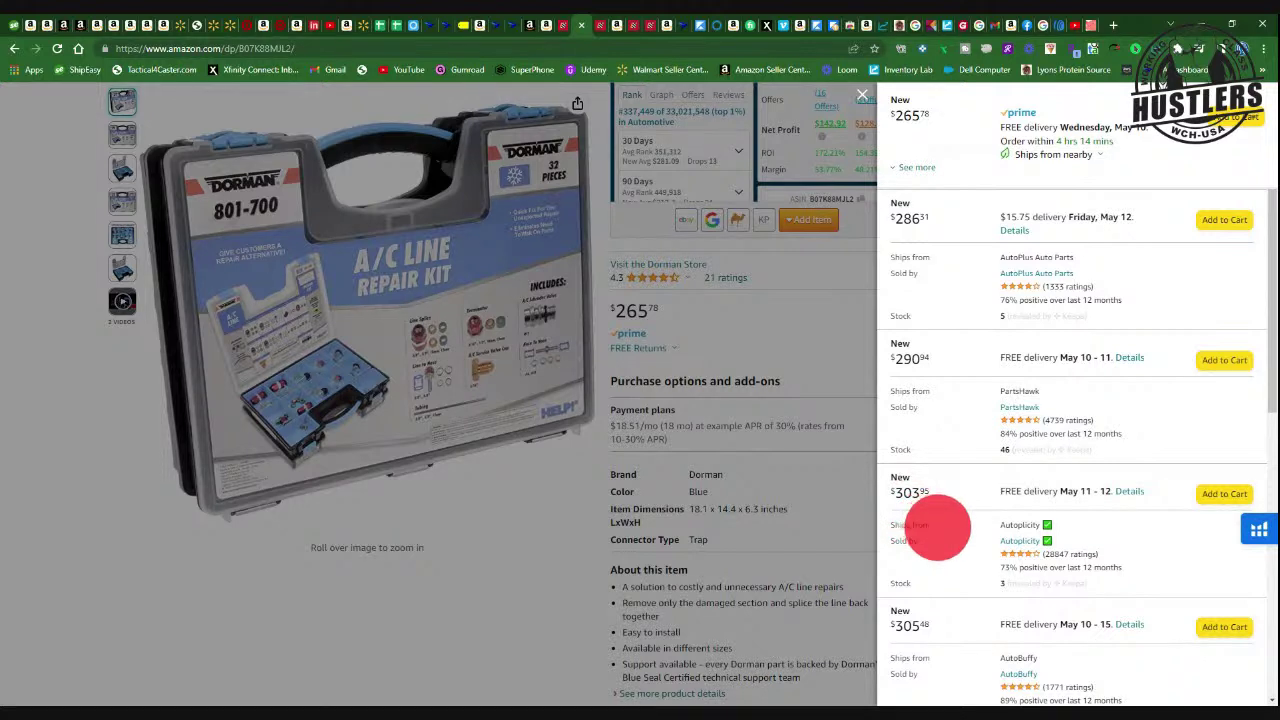
scroll(938, 528, "up", 1)
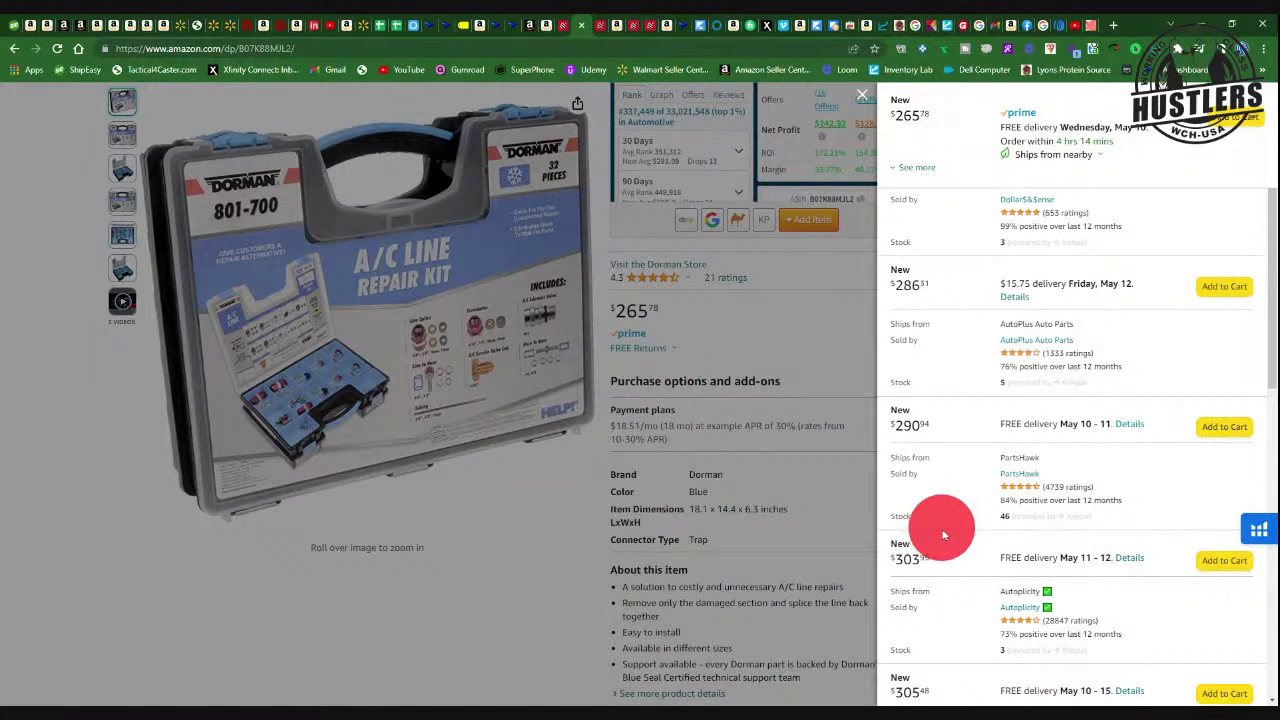
scroll(943, 535, "up", 3)
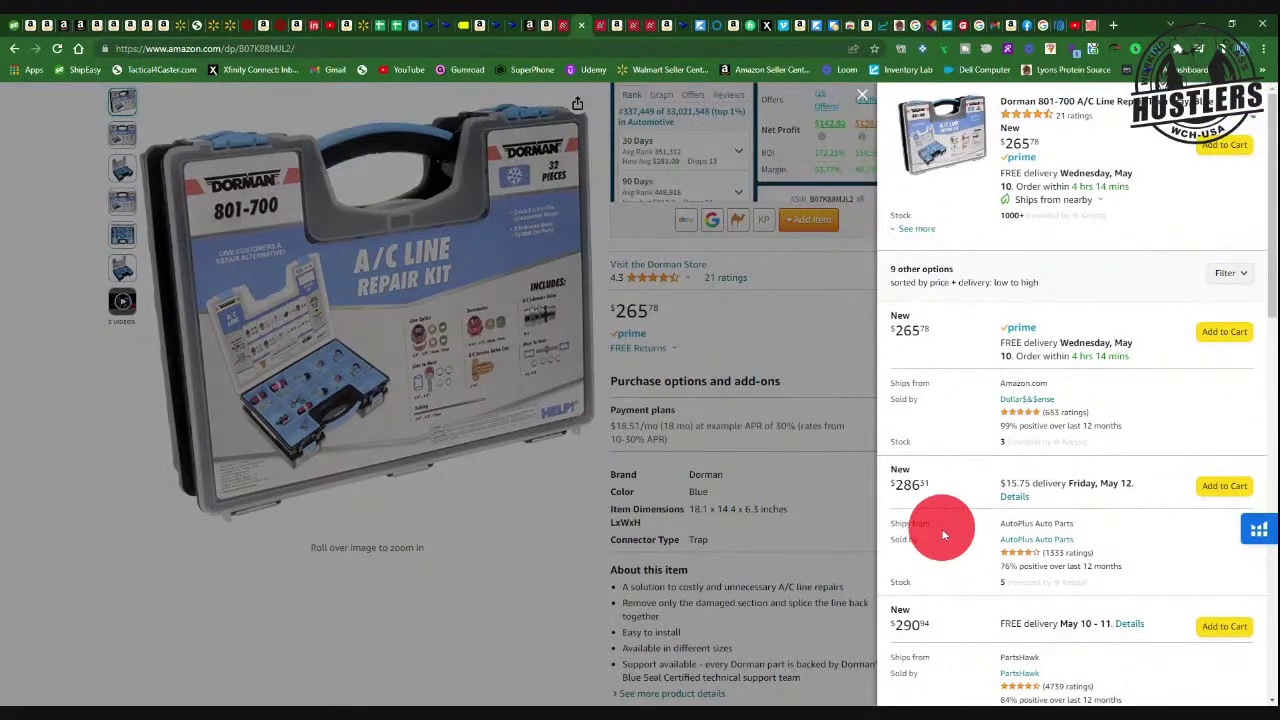